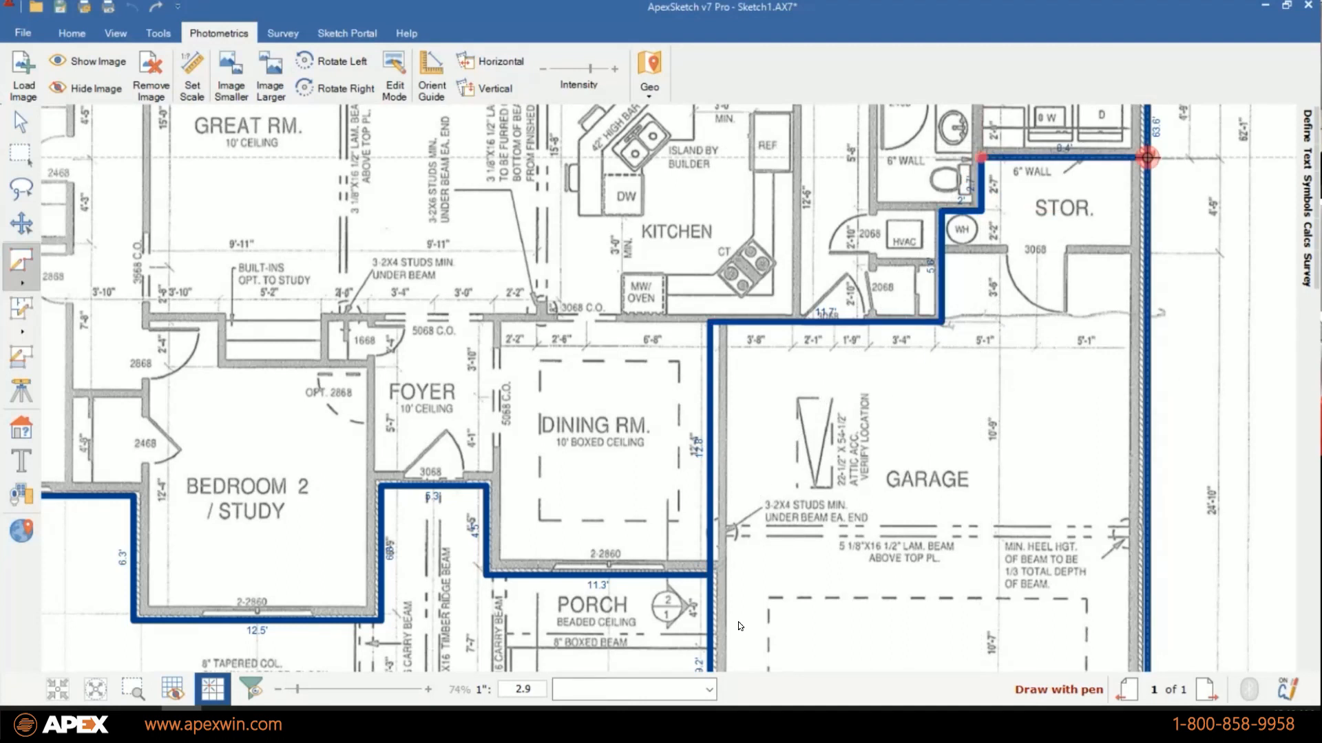
Trace the outer edges of the patio behind the great room on the floor plan.
click(525, 243)
click(524, 180)
click(789, 179)
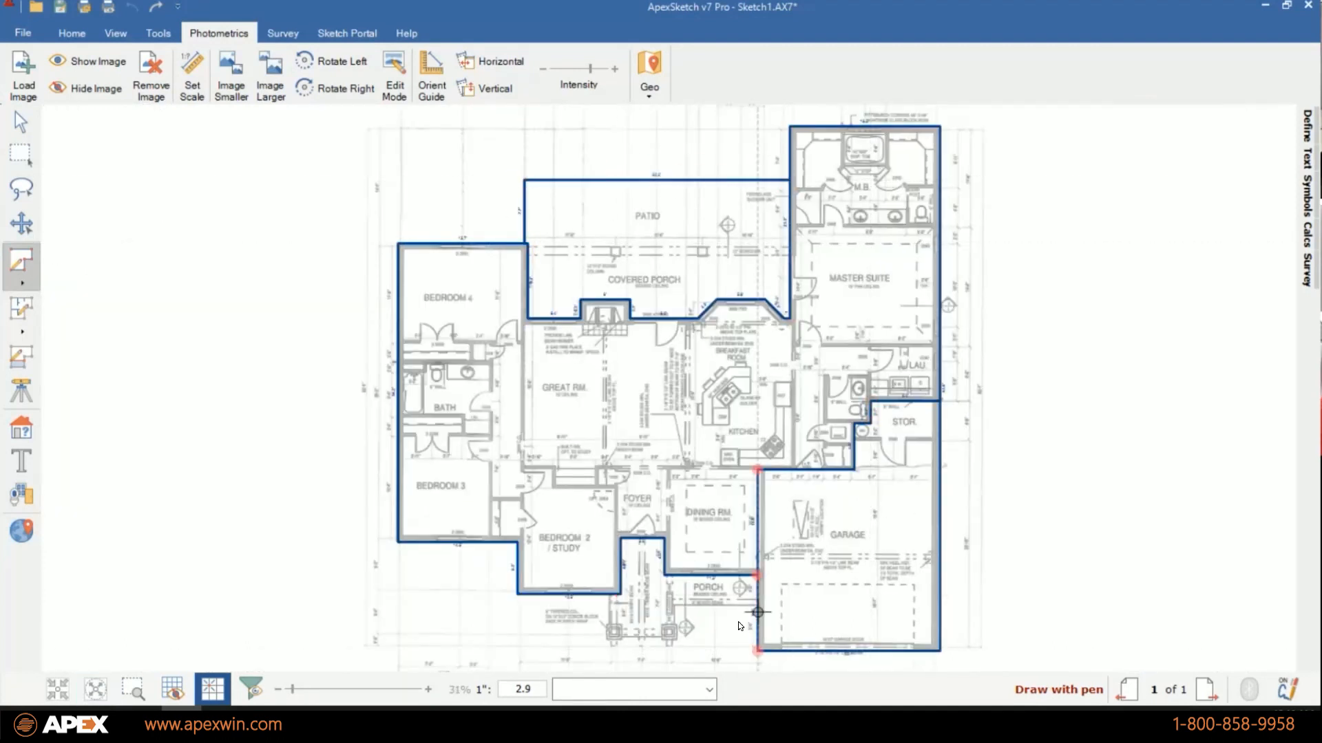
Trace the front porch outline between the foyer and the garage, and lower the intensity of the floor plan image.
scroll(757, 599, up, 3)
click(757, 599)
click(592, 598)
click(592, 660)
click(461, 660)
click(460, 577)
click(95, 689)
mouse_move(590, 69)
mouse_down()
mouse_move(571, 69)
mouse_move(615, 70)
mouse_move(585, 71)
mouse_up()
Define the main house area as GLA1 - First Floor and the garage area as GAR - Garage.
click(22, 429)
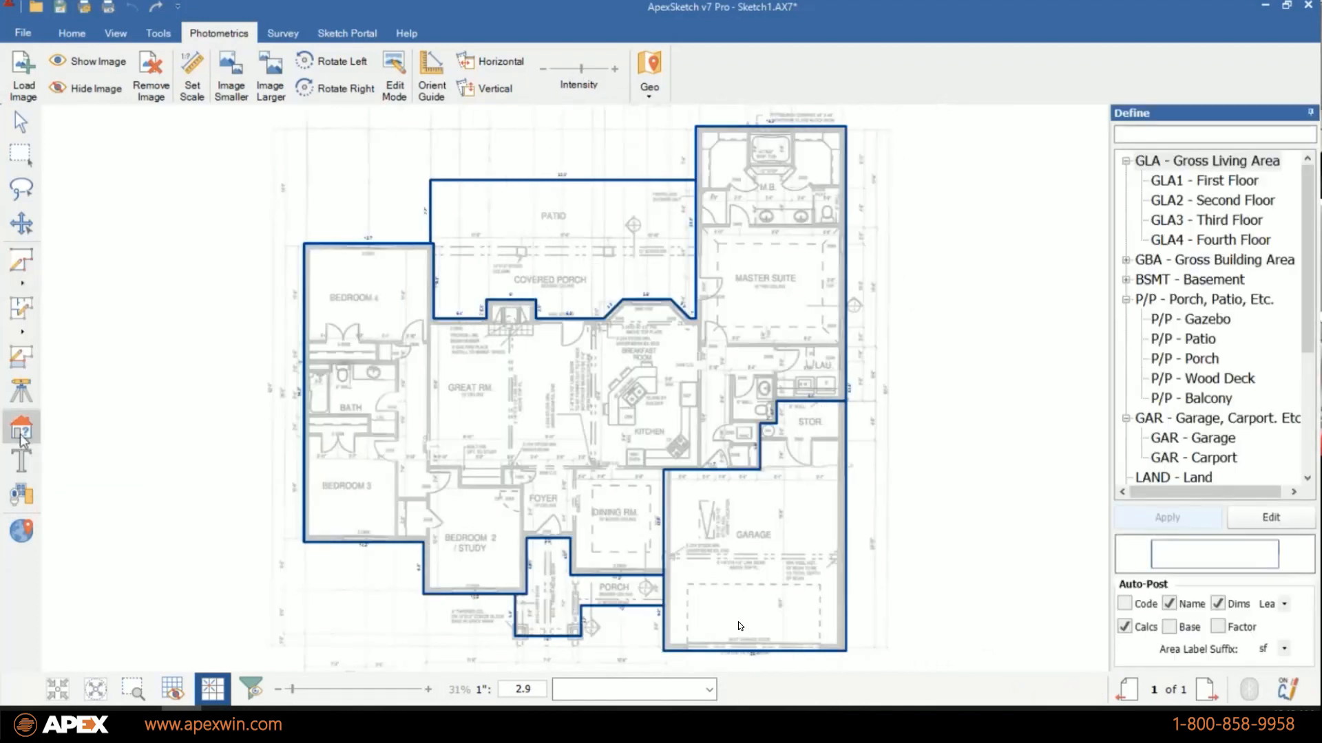
click(572, 386)
click(1204, 181)
click(1168, 519)
click(754, 544)
click(1193, 439)
click(1169, 519)
Define the front porch area as P/P - Porch and the rear patio area as P/P - Patio.
click(556, 609)
click(1184, 359)
click(1168, 517)
click(561, 242)
click(1183, 339)
click(1193, 516)
Straighten the great room's rear wall by removing the two outer corner points of the fireplace bump-out.
click(21, 122)
scroll(550, 319, up, 8)
double_click(367, 265)
double_click(509, 265)
double_click(366, 265)
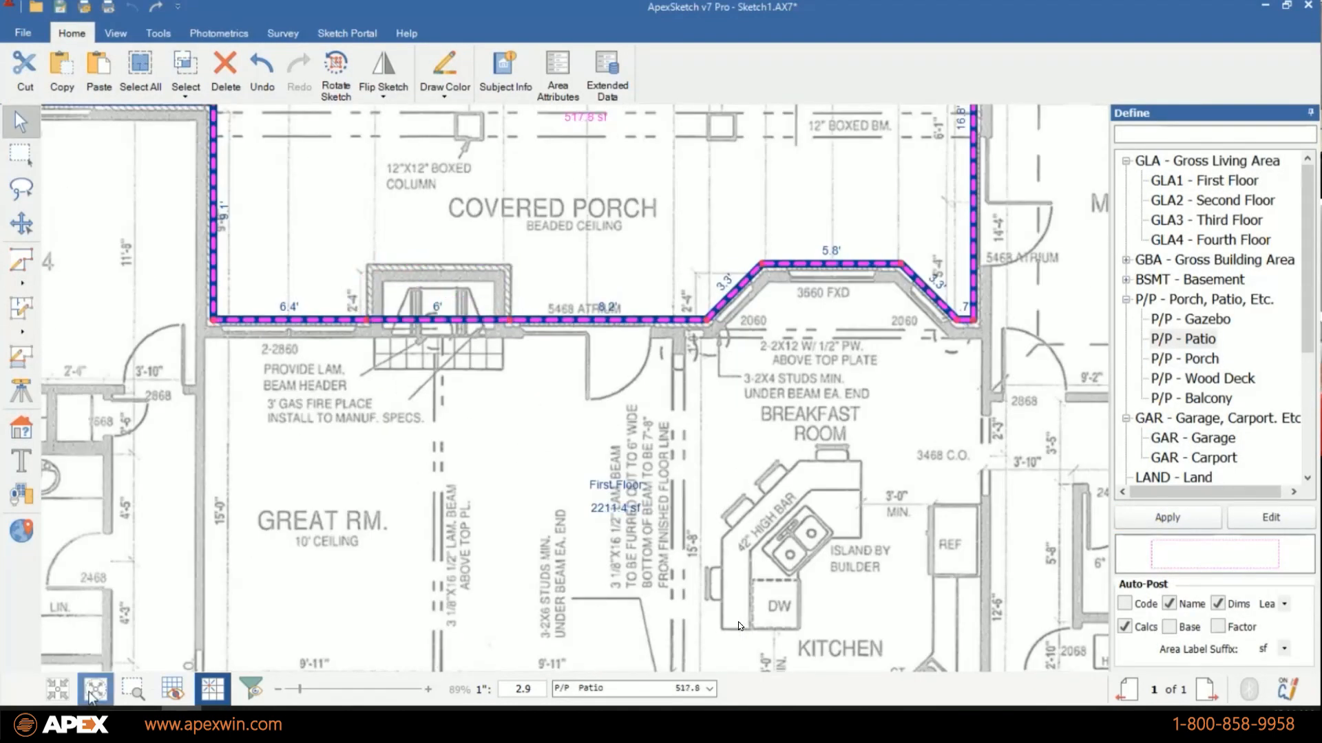
click(95, 689)
Draw a horizontal line across the full width of the rear patio area to separate the patio from the covered porch.
scroll(576, 246, up, 5)
scroll(572, 248, down, 2)
click(21, 357)
click(333, 248)
click(779, 248)
click(21, 123)
click(95, 690)
Hide the floor plan image and apply a different draw color to the entire sketch.
click(219, 33)
click(92, 89)
click(71, 33)
click(140, 71)
click(457, 58)
click(447, 153)
click(200, 301)
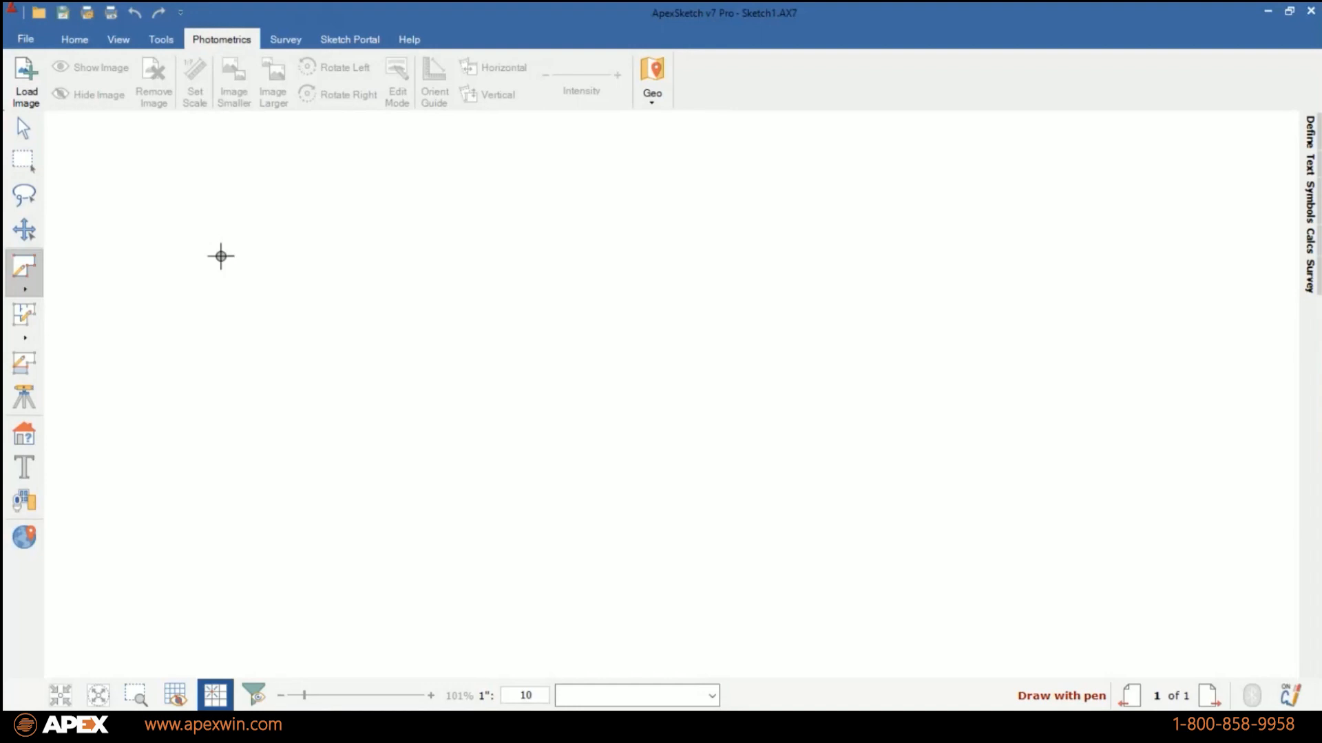
Open the image loading dialog and close it without choosing a file.
click(25, 83)
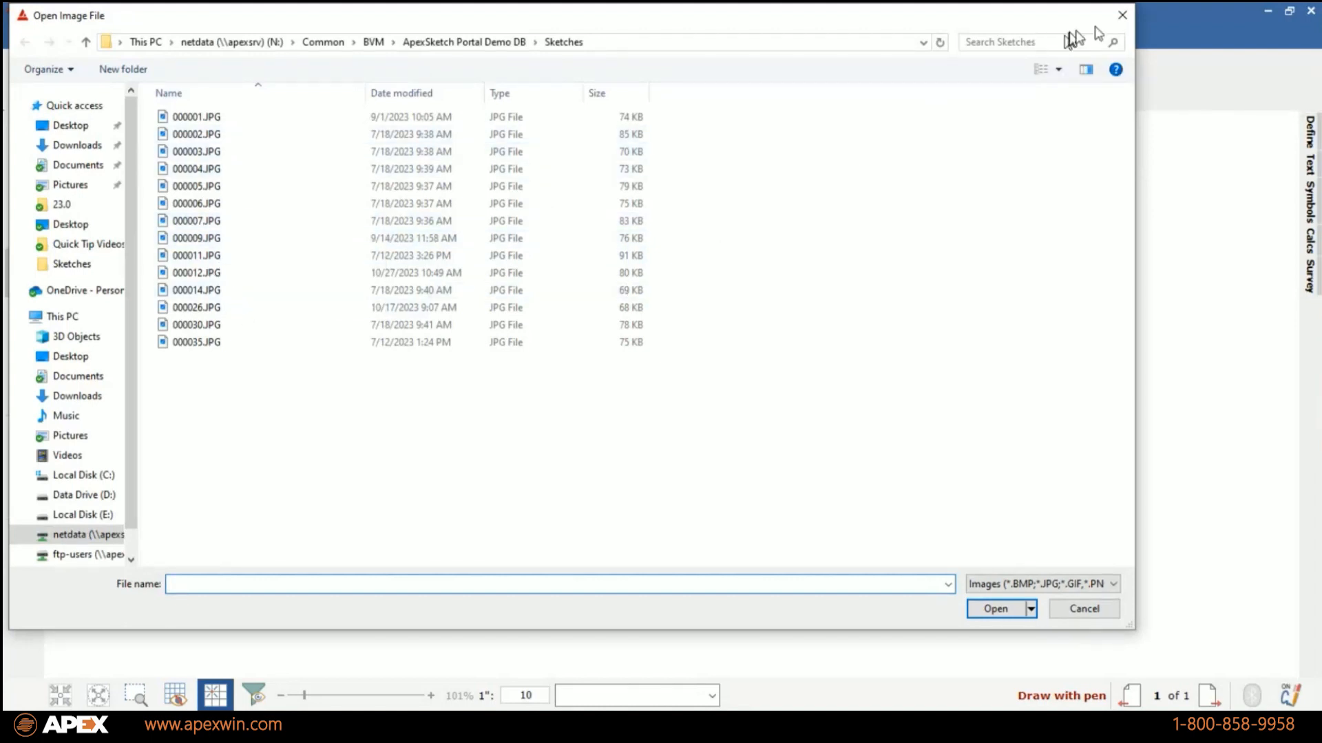
click(1121, 15)
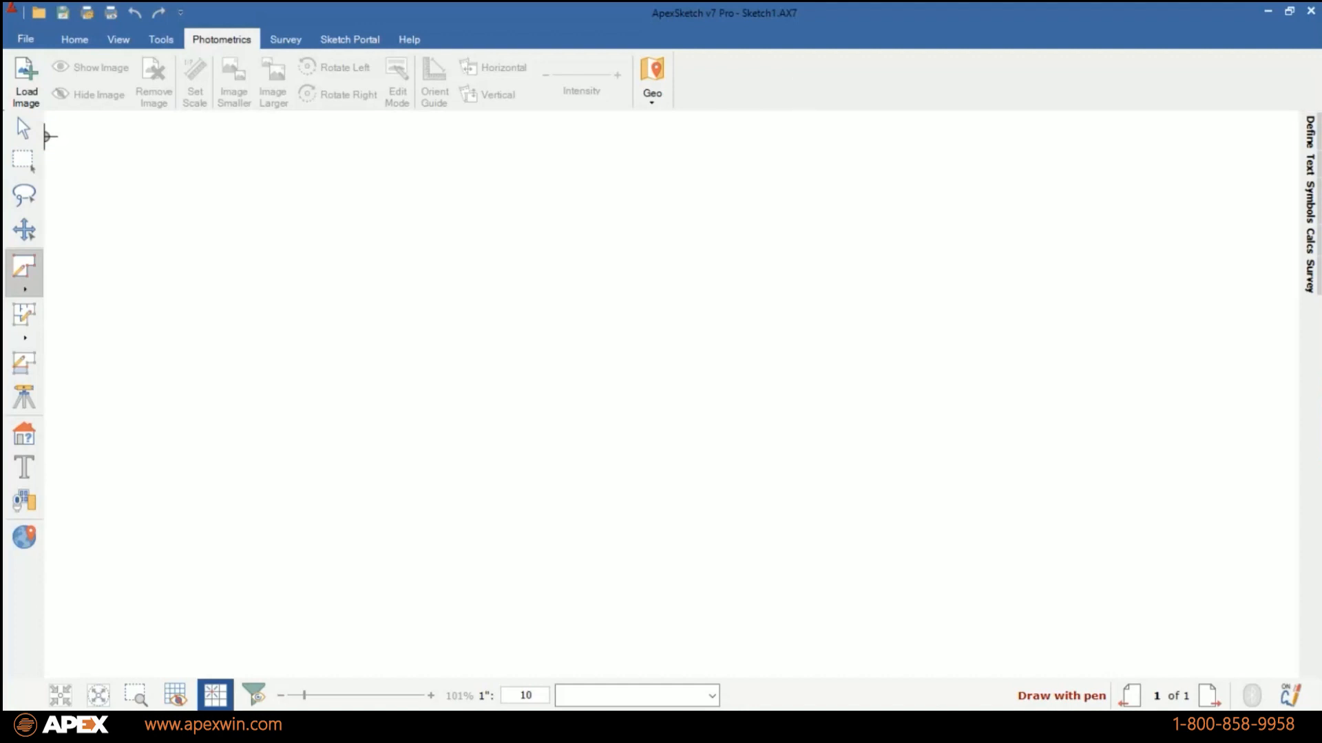
Copy Photometrics Demo Image.jpg in the photo viewer and paste it into the blank ApexSketch page.
drag(1244, 599, 431, 3)
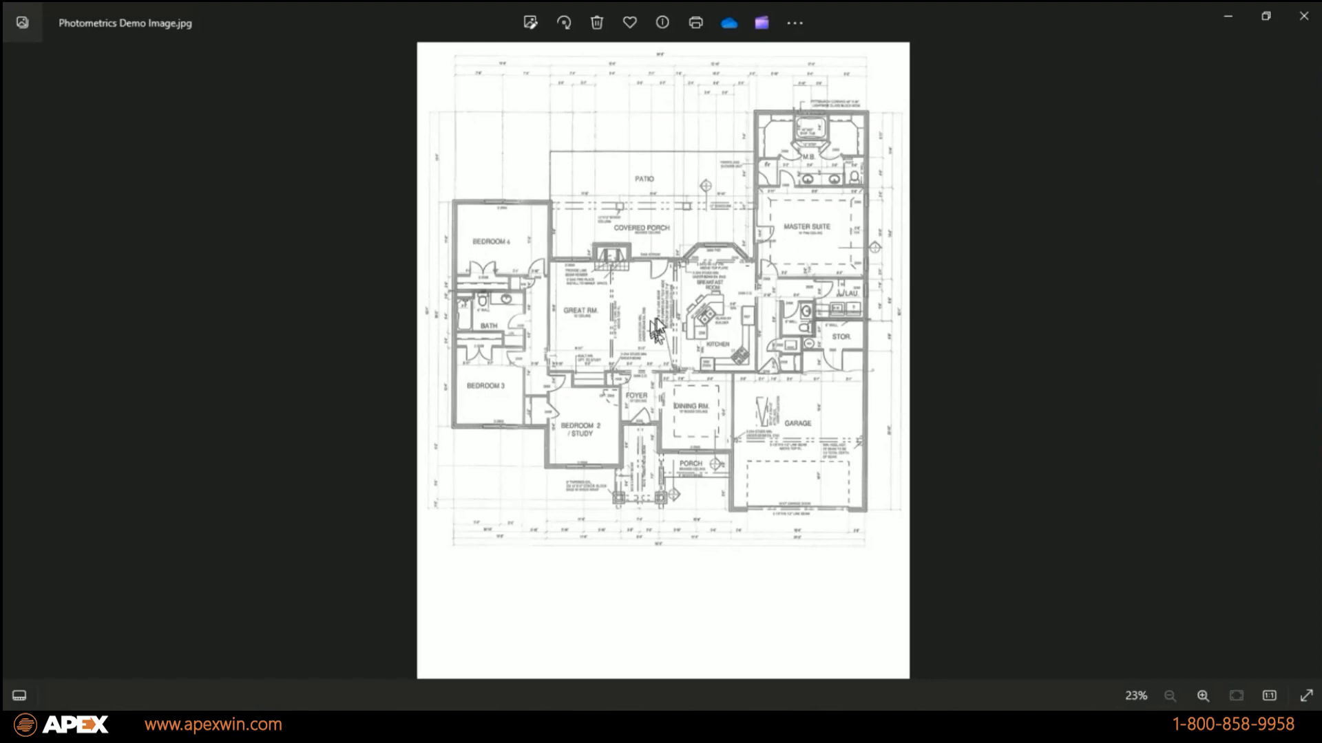
right_click(609, 249)
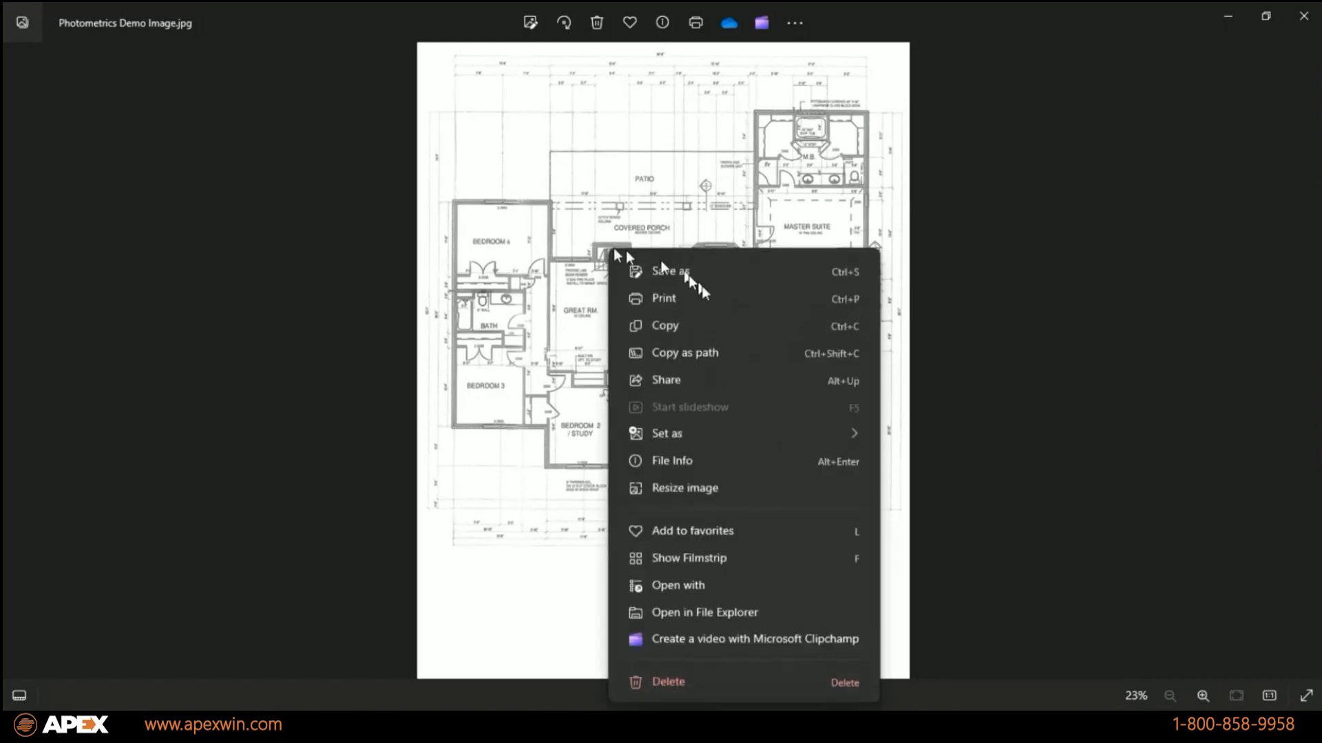
click(663, 323)
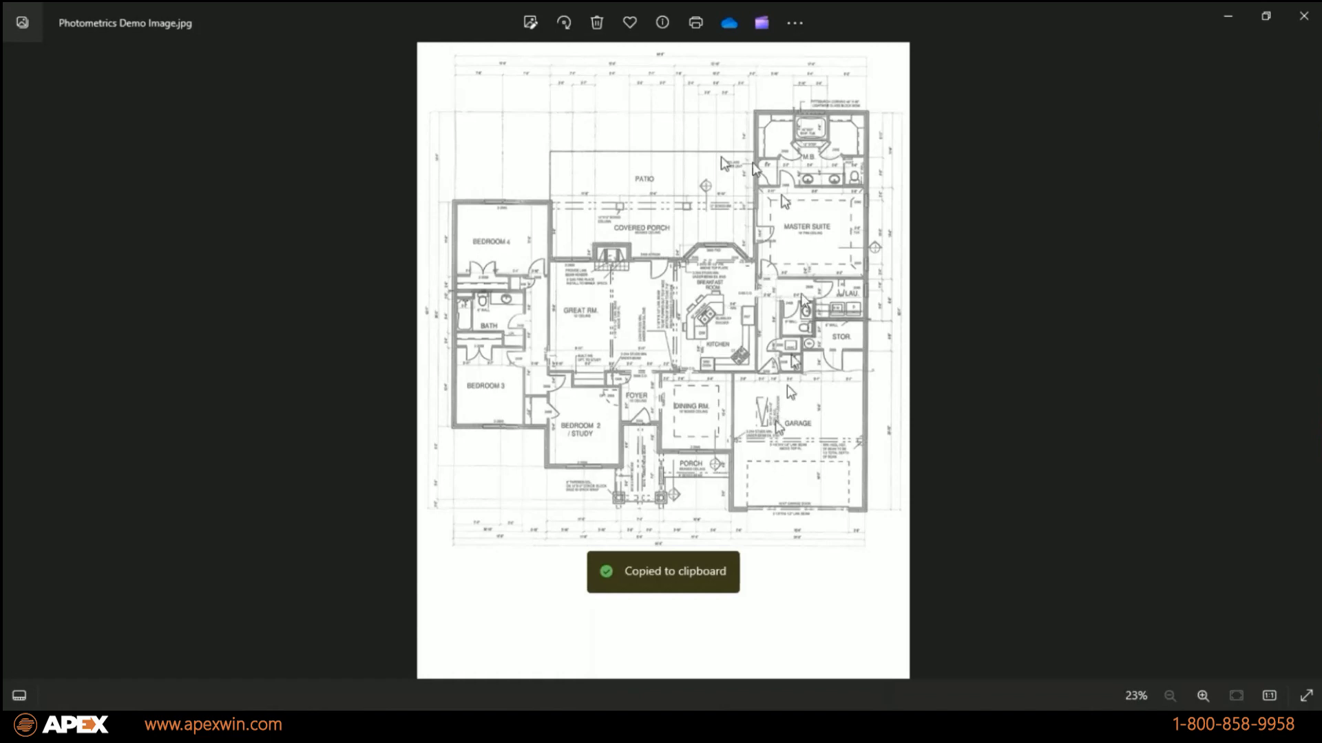
click(1232, 20)
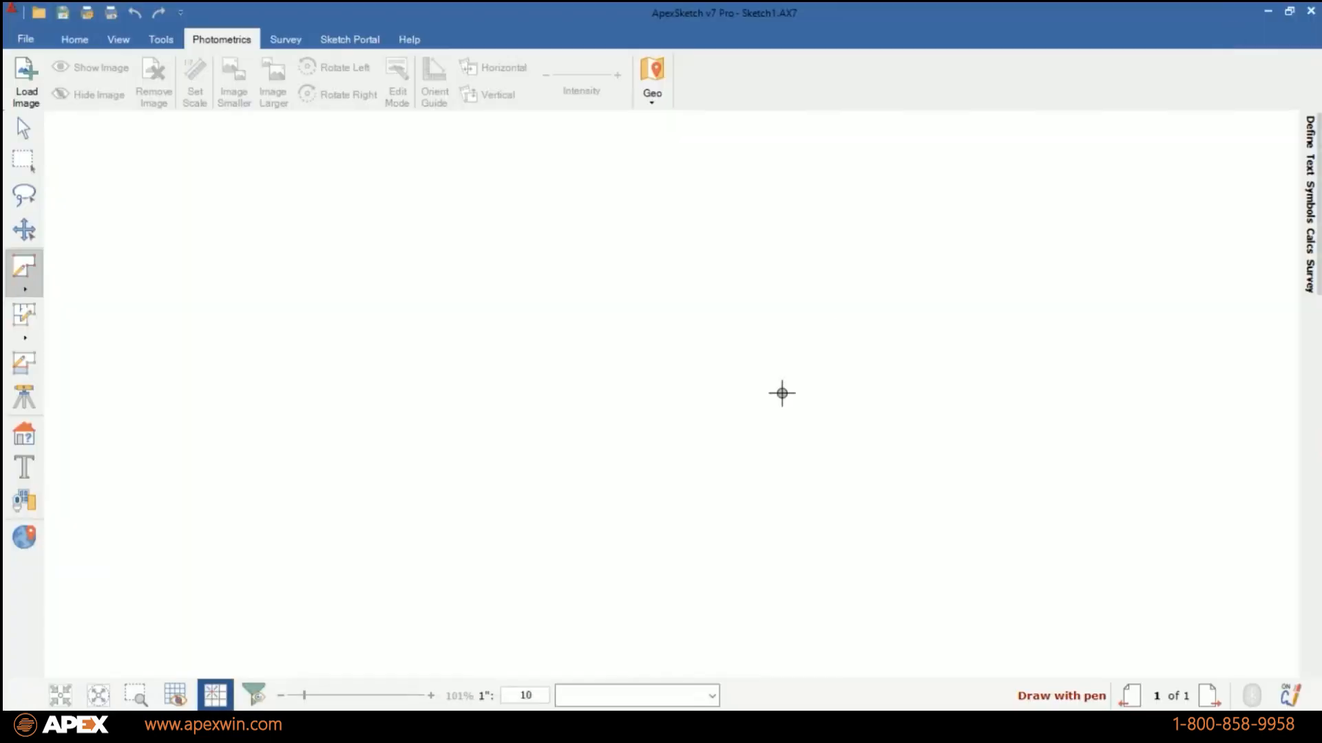
right_click(628, 375)
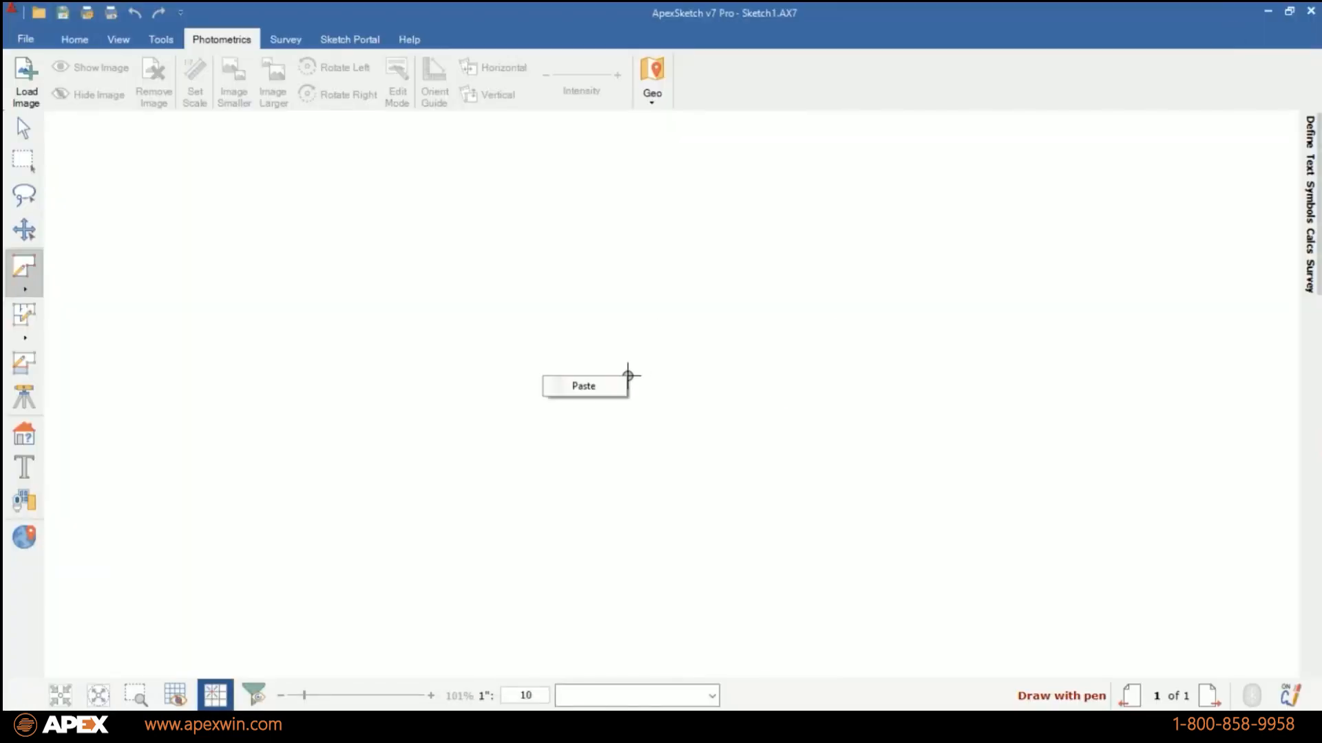
click(582, 385)
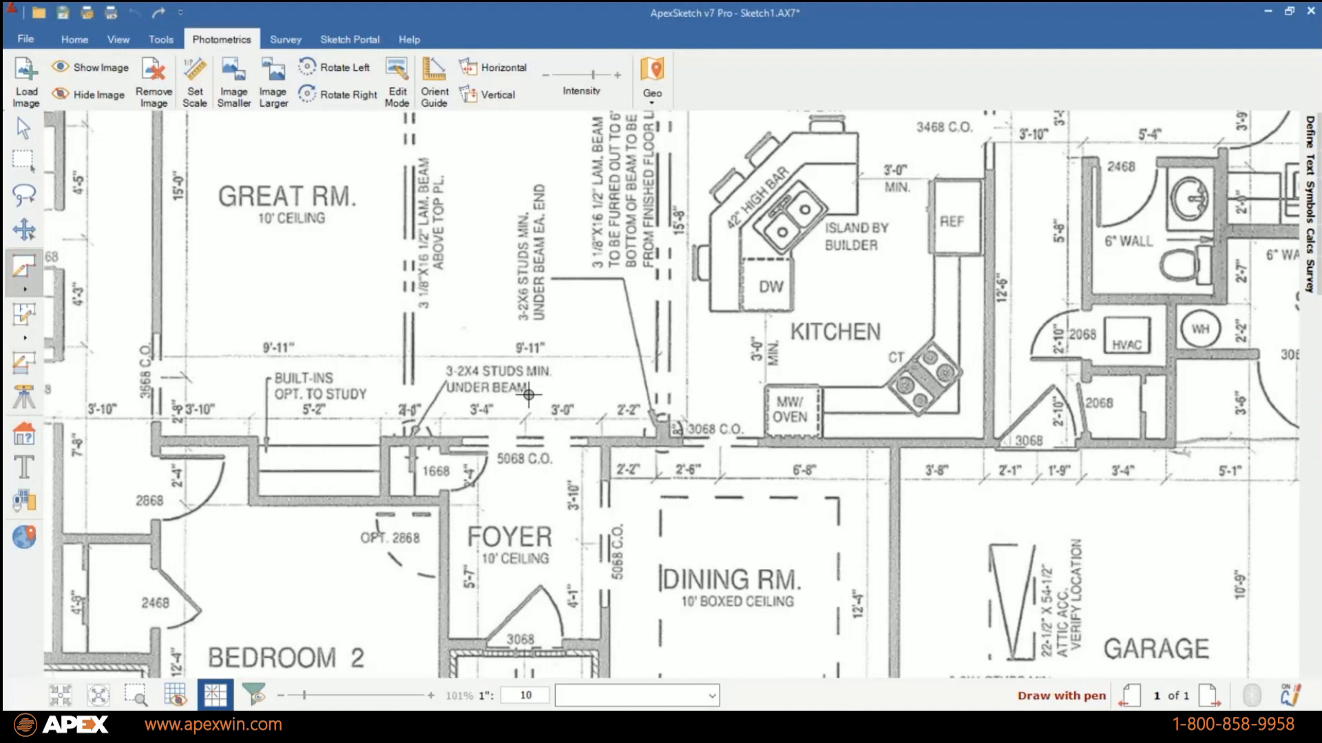
Display the grid over the pasted floor plan to compare it with the plan's lines, and turn it off again.
scroll(529, 395, down, 3)
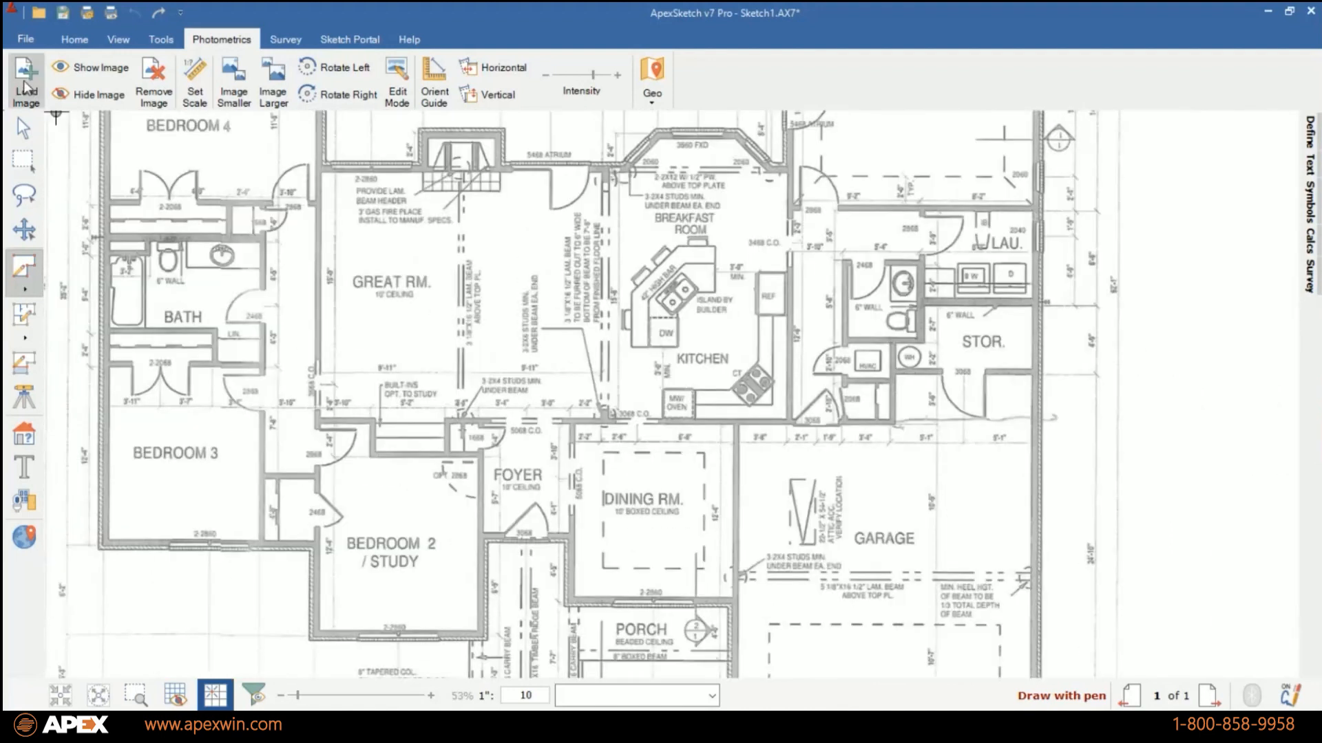
click(24, 129)
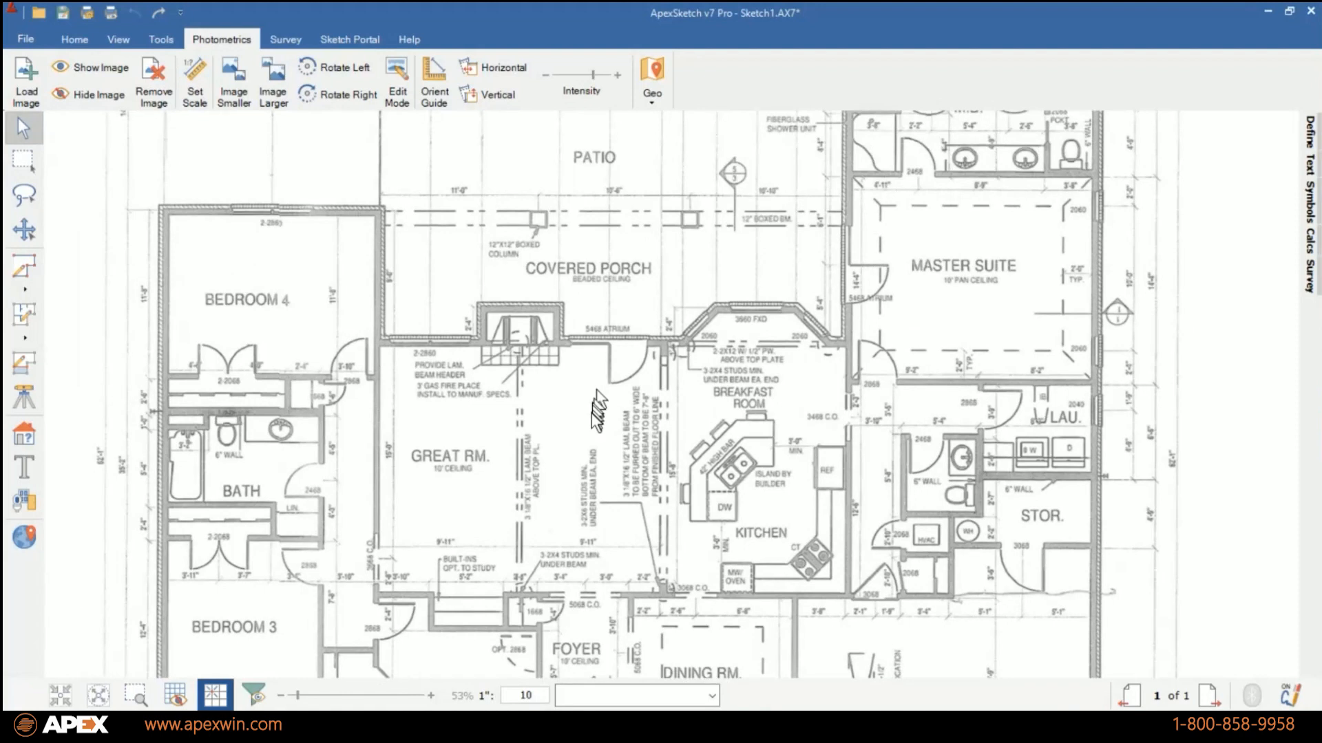
drag(592, 409, 574, 317)
click(175, 698)
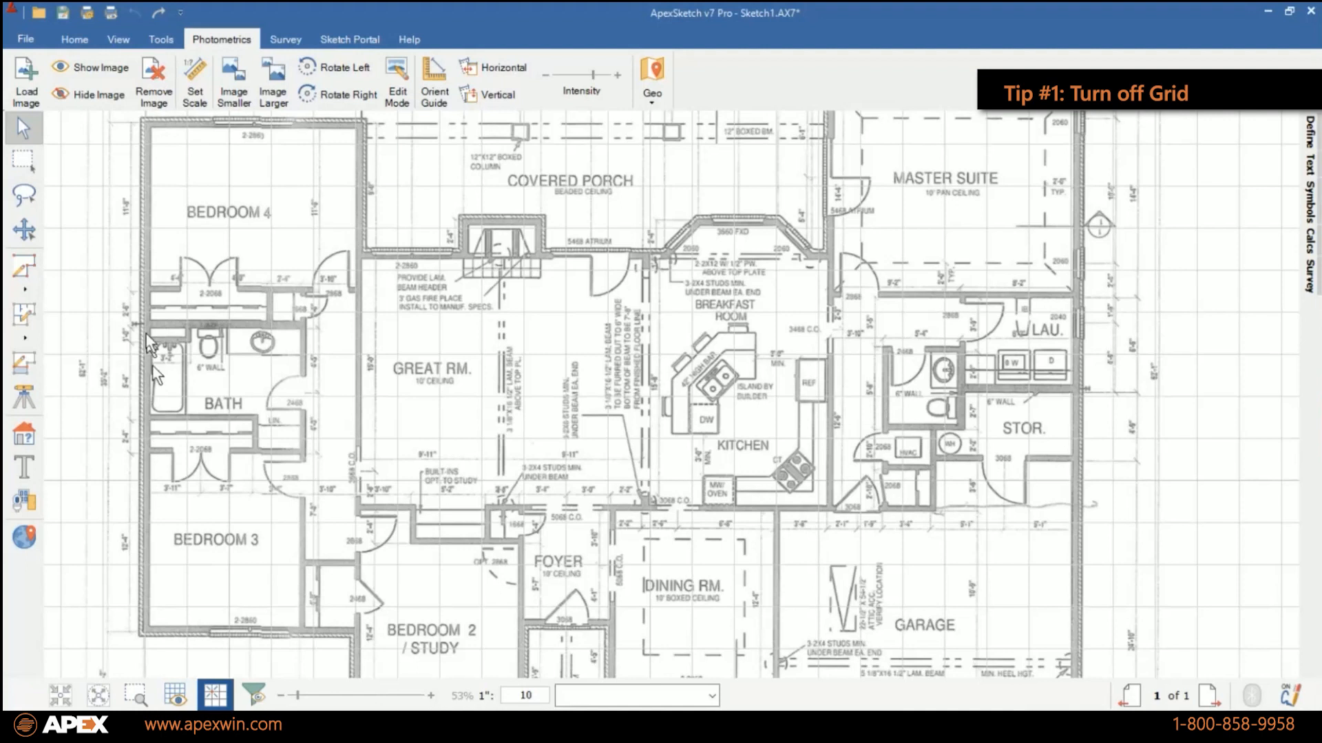
scroll(145, 334, up, 3)
scroll(200, 320, down, 3)
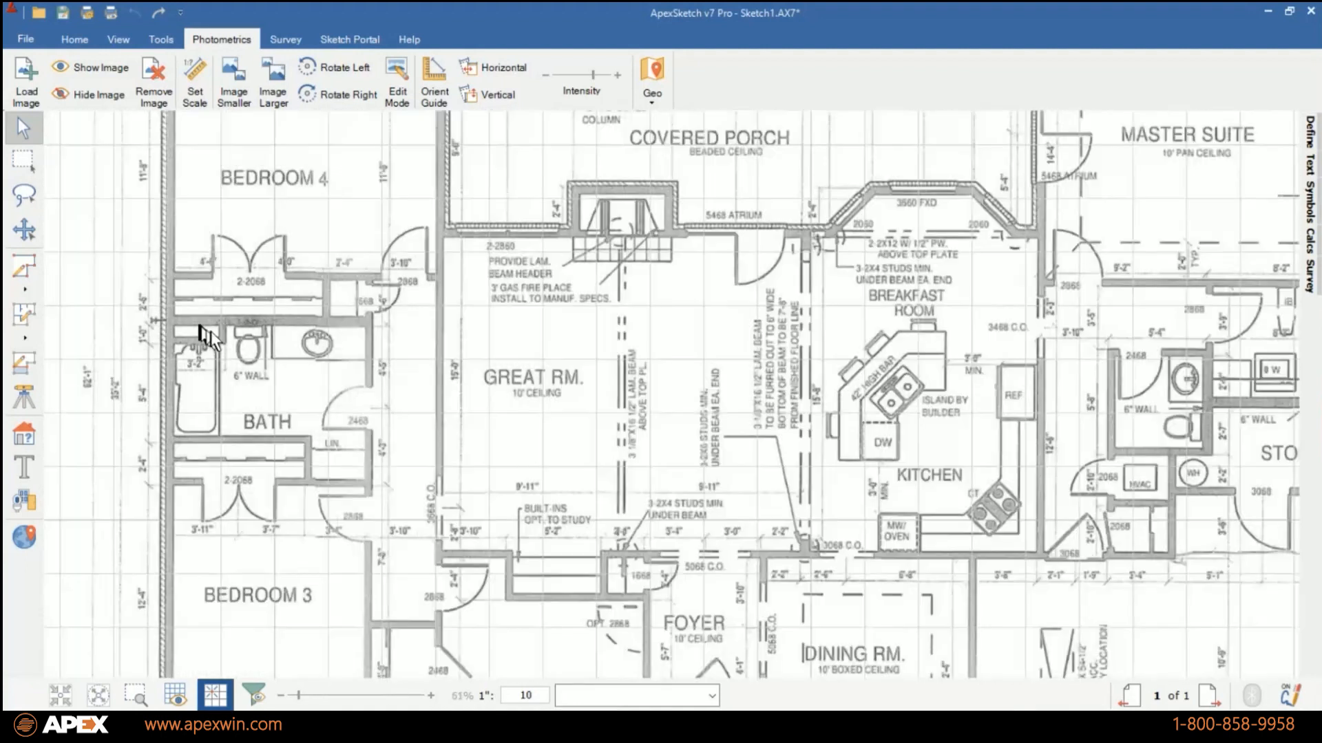
scroll(391, 325, down, 1)
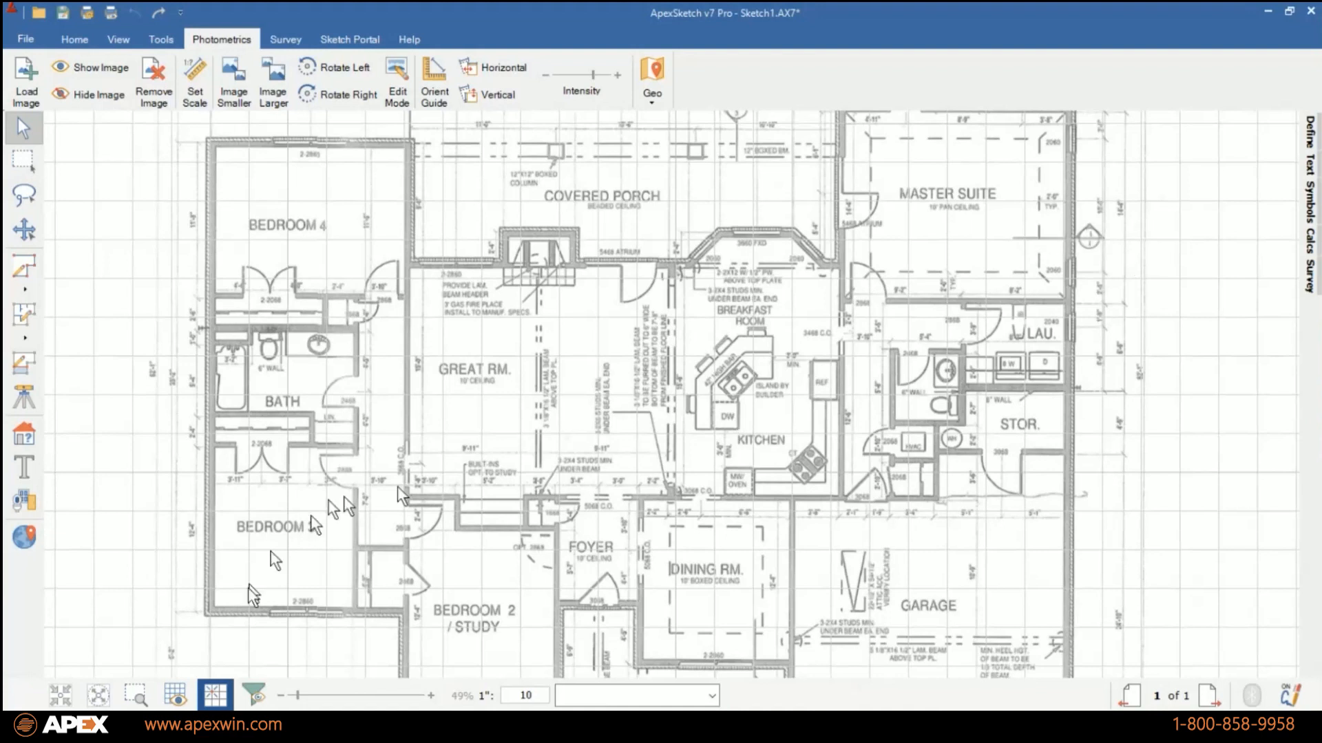
click(212, 699)
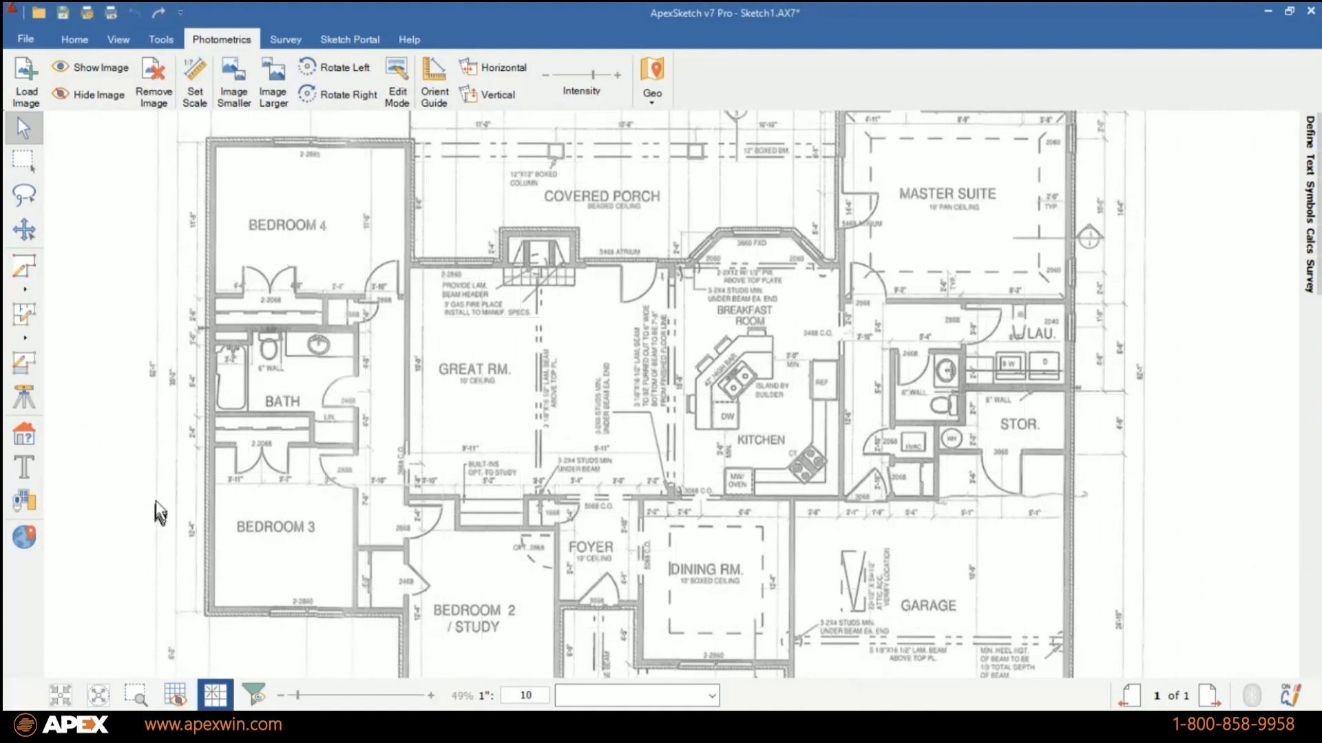
Toggle the grid on and off around the kitchen and storage rooms, leaving it off.
scroll(1142, 365, up, 2)
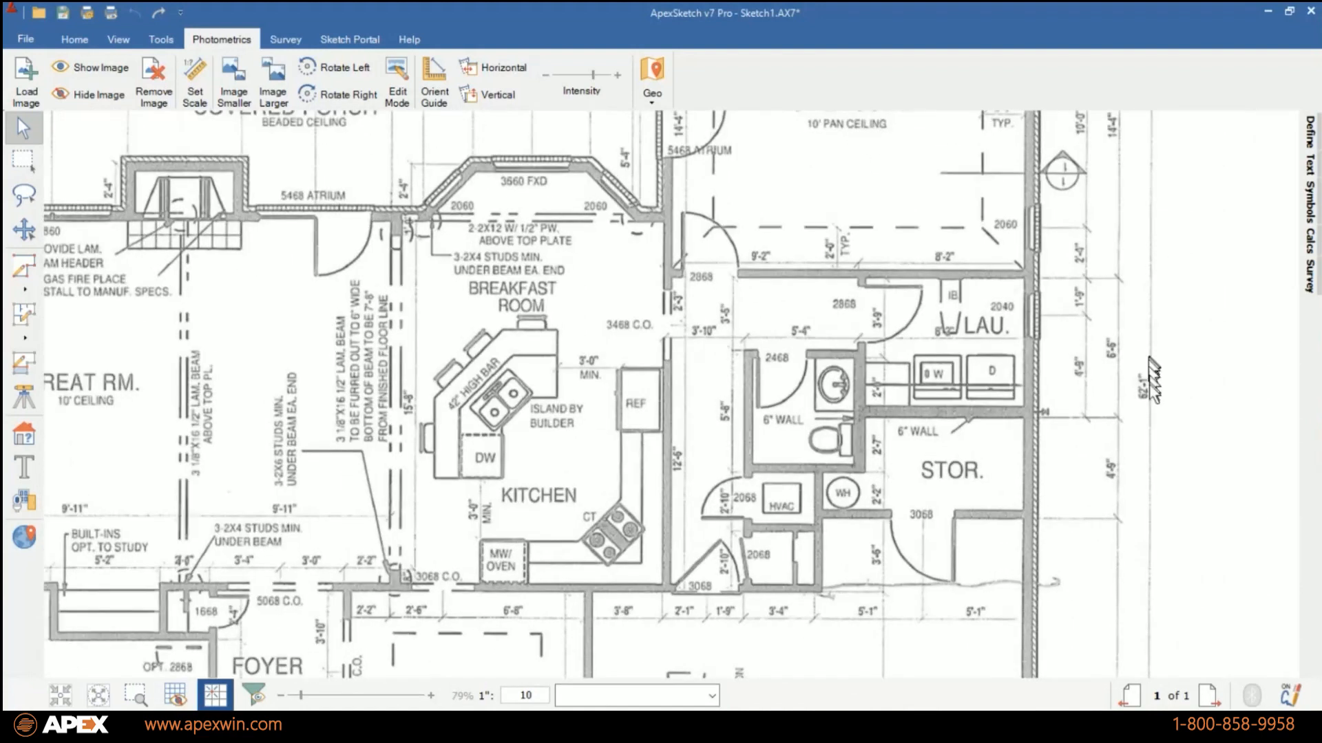
click(173, 695)
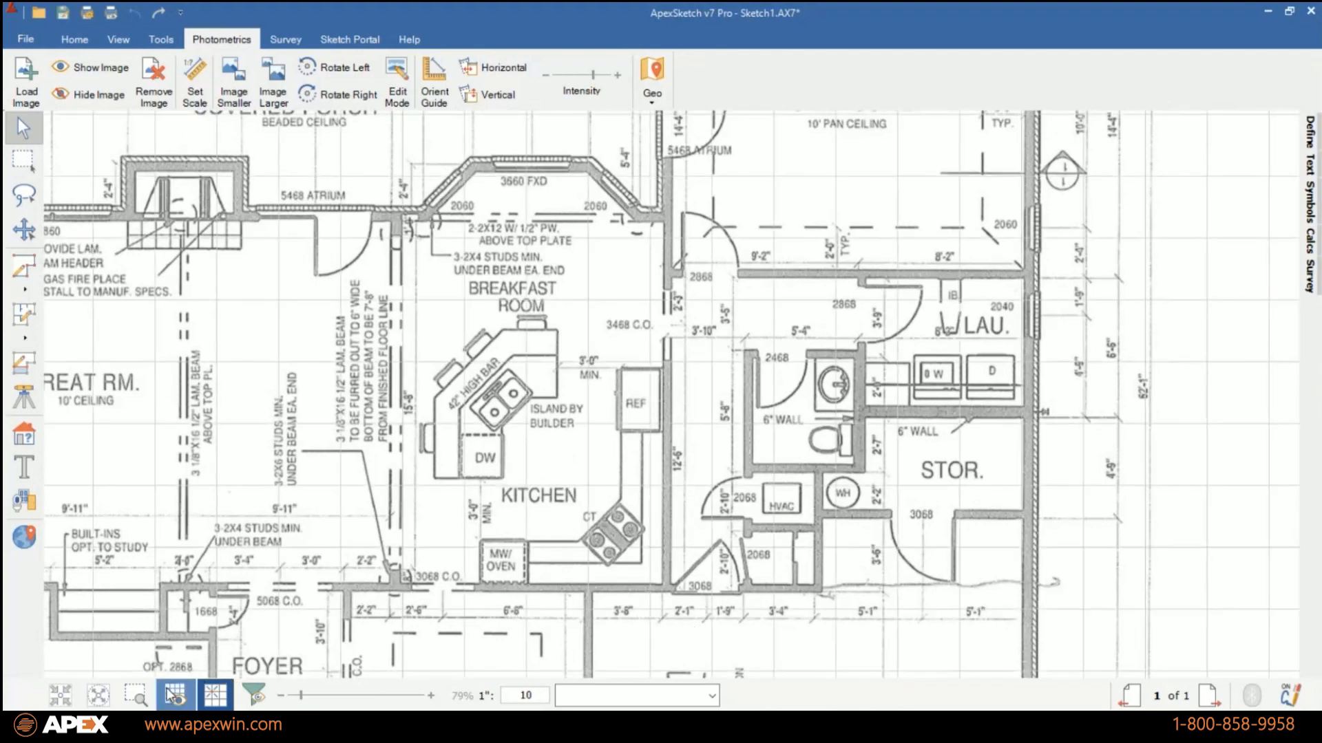
click(174, 696)
click(175, 695)
click(175, 695)
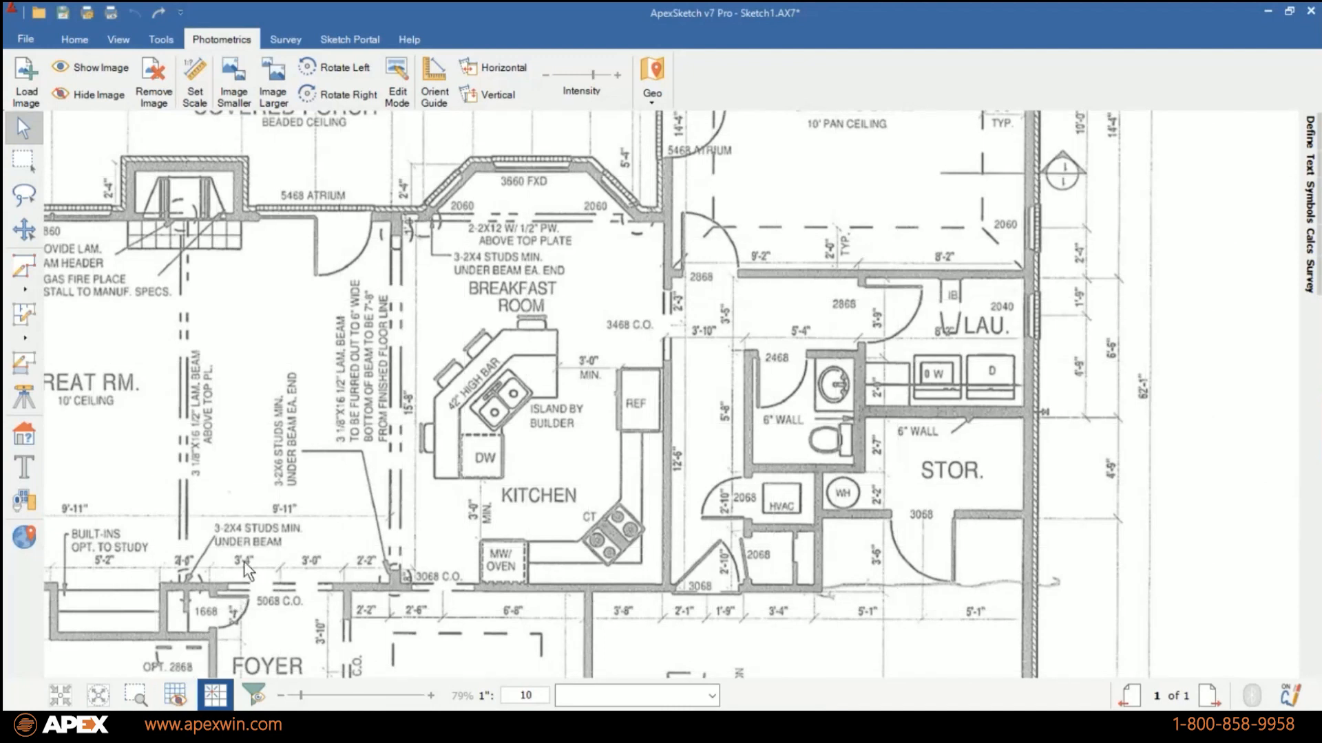
Set the image scale from the 15'-0" dimension line above Bedroom 4, entering a measurement of 15 with the current orientation.
scroll(252, 610, down, 3)
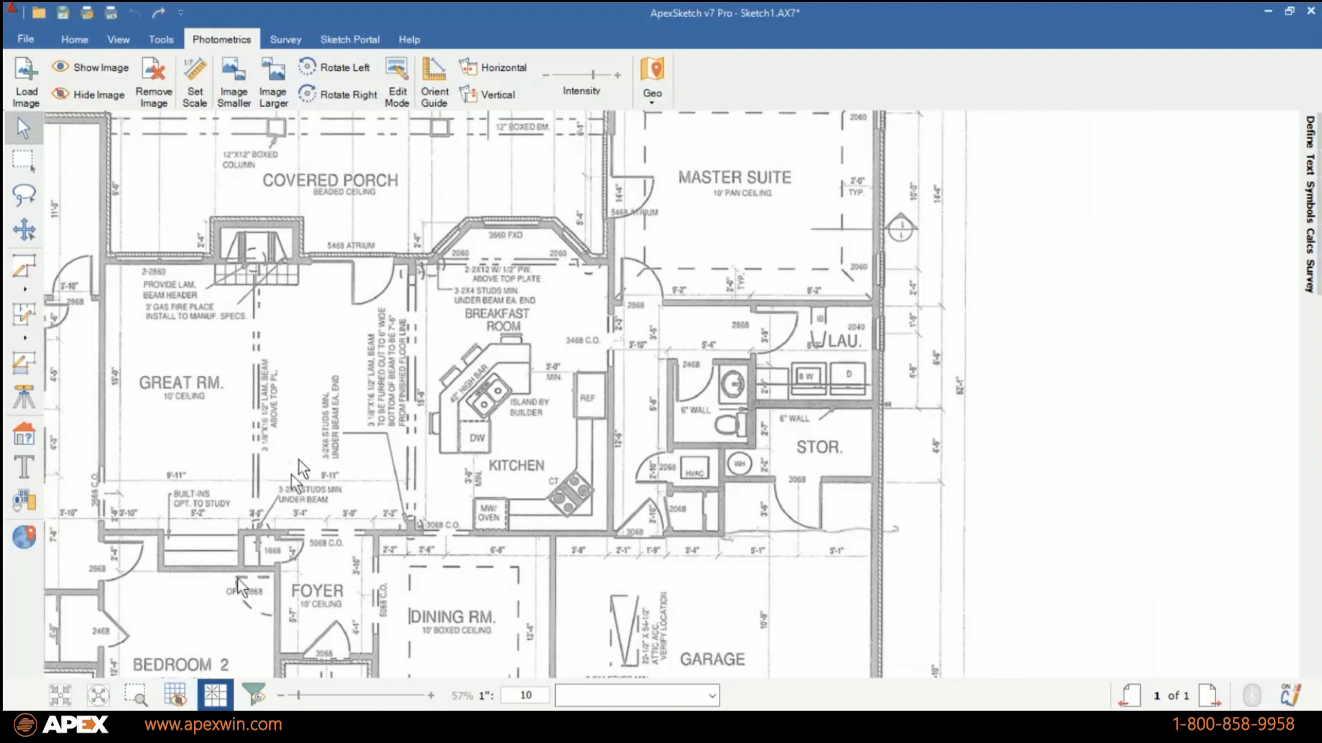
drag(341, 325, 664, 399)
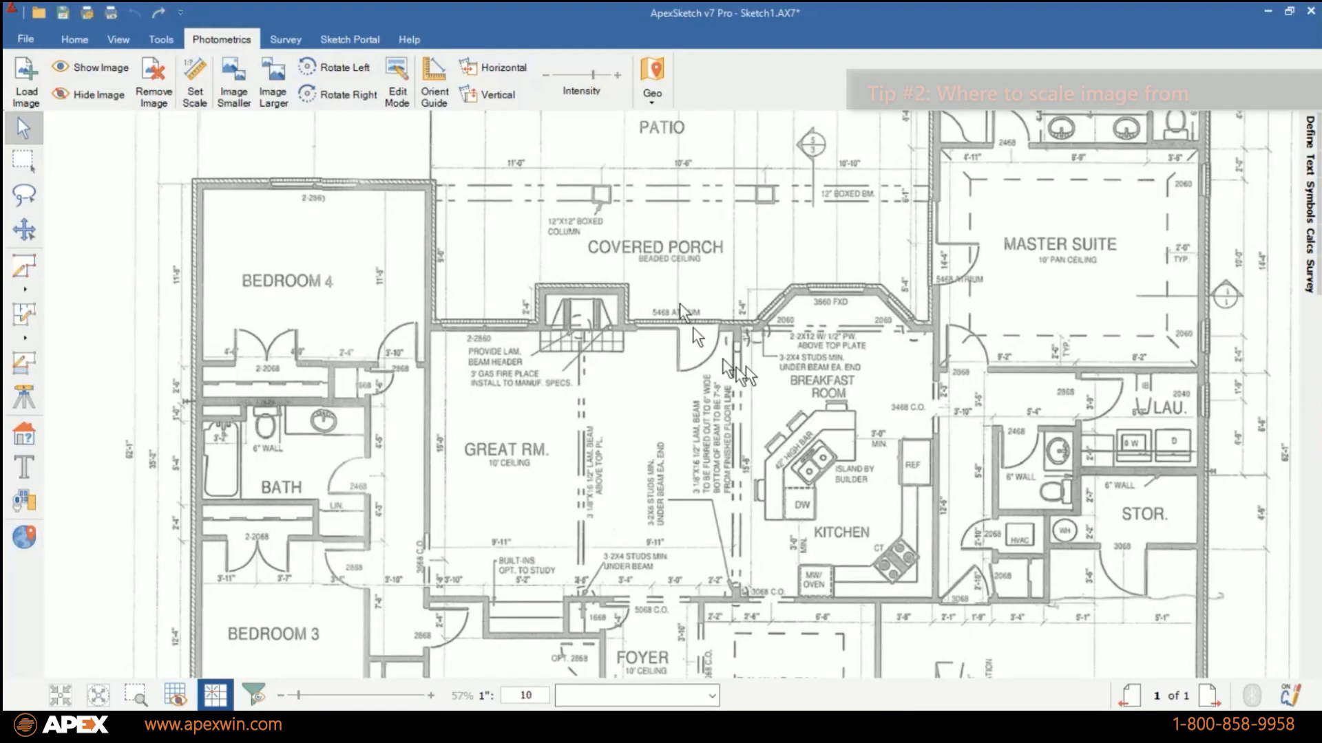
mouse_move(655, 230)
mouse_down()
mouse_move(656, 374)
mouse_move(636, 512)
mouse_move(699, 525)
mouse_move(680, 540)
mouse_up()
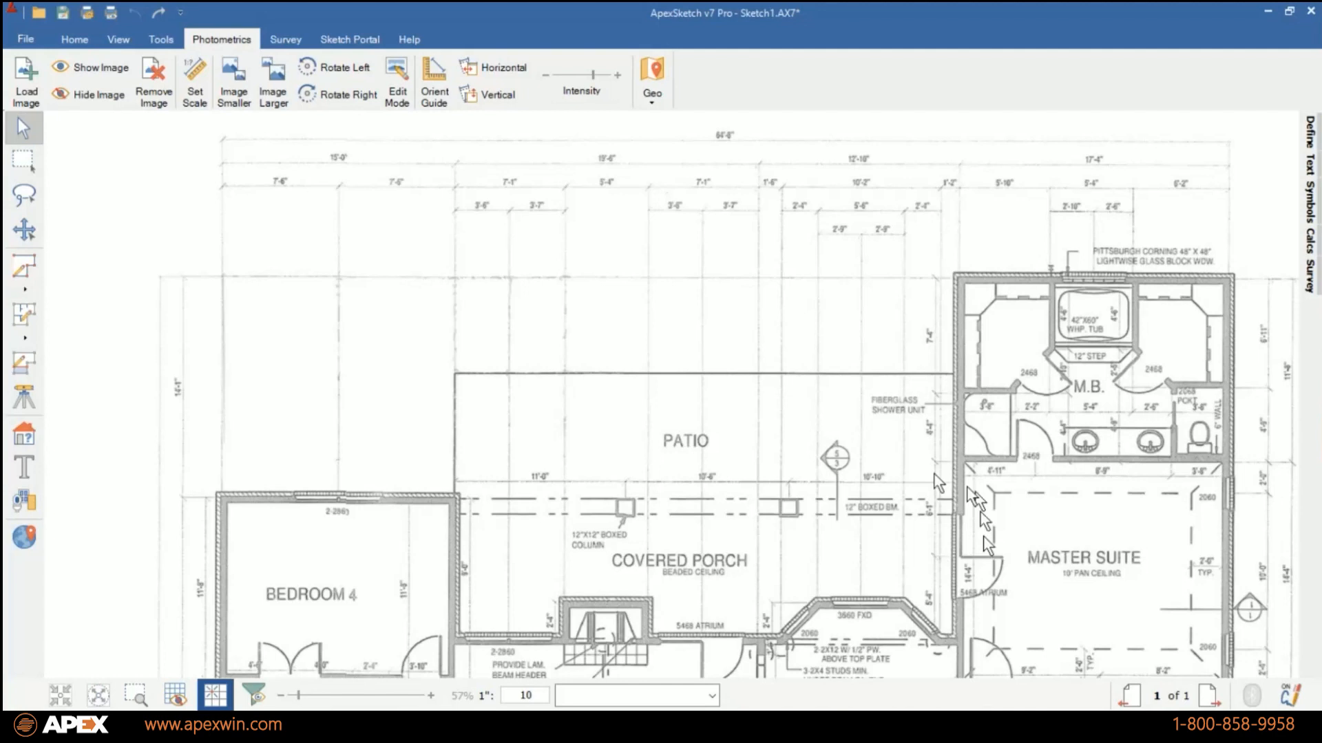
scroll(619, 173, up, 3)
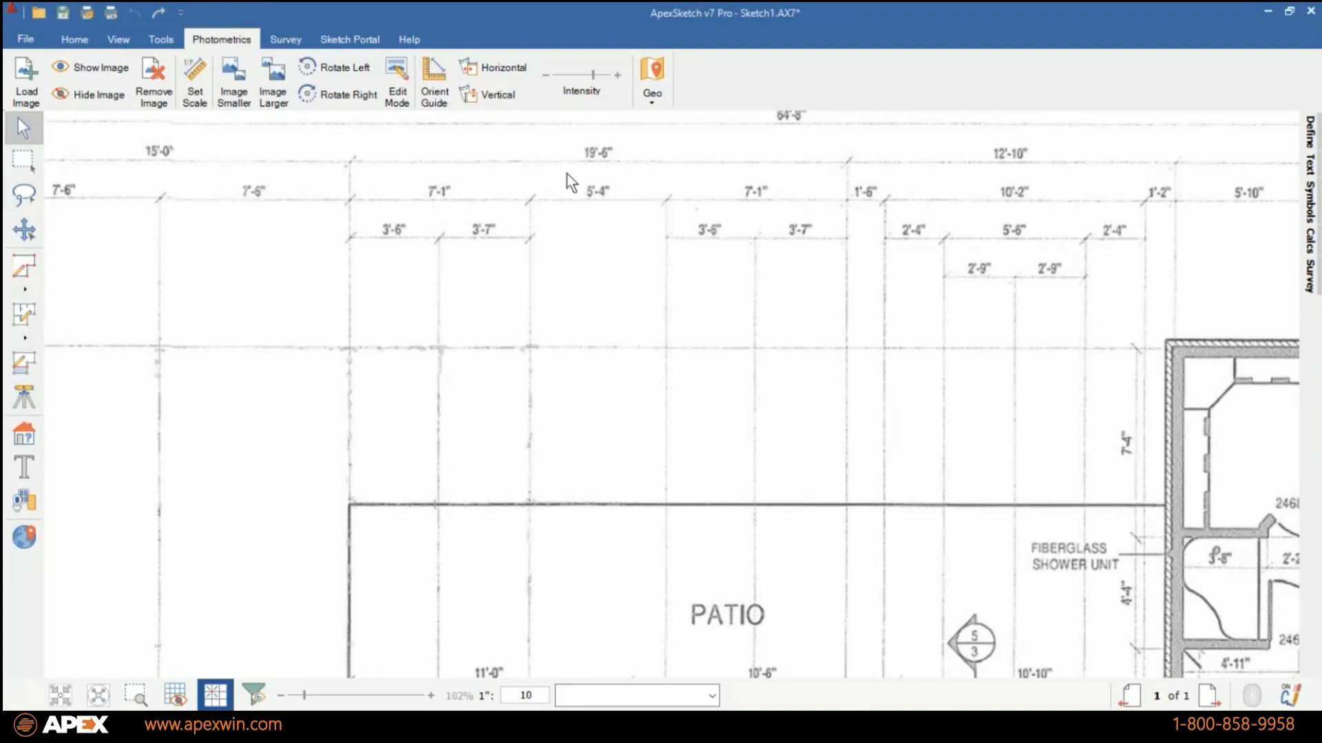
drag(382, 172, 608, 196)
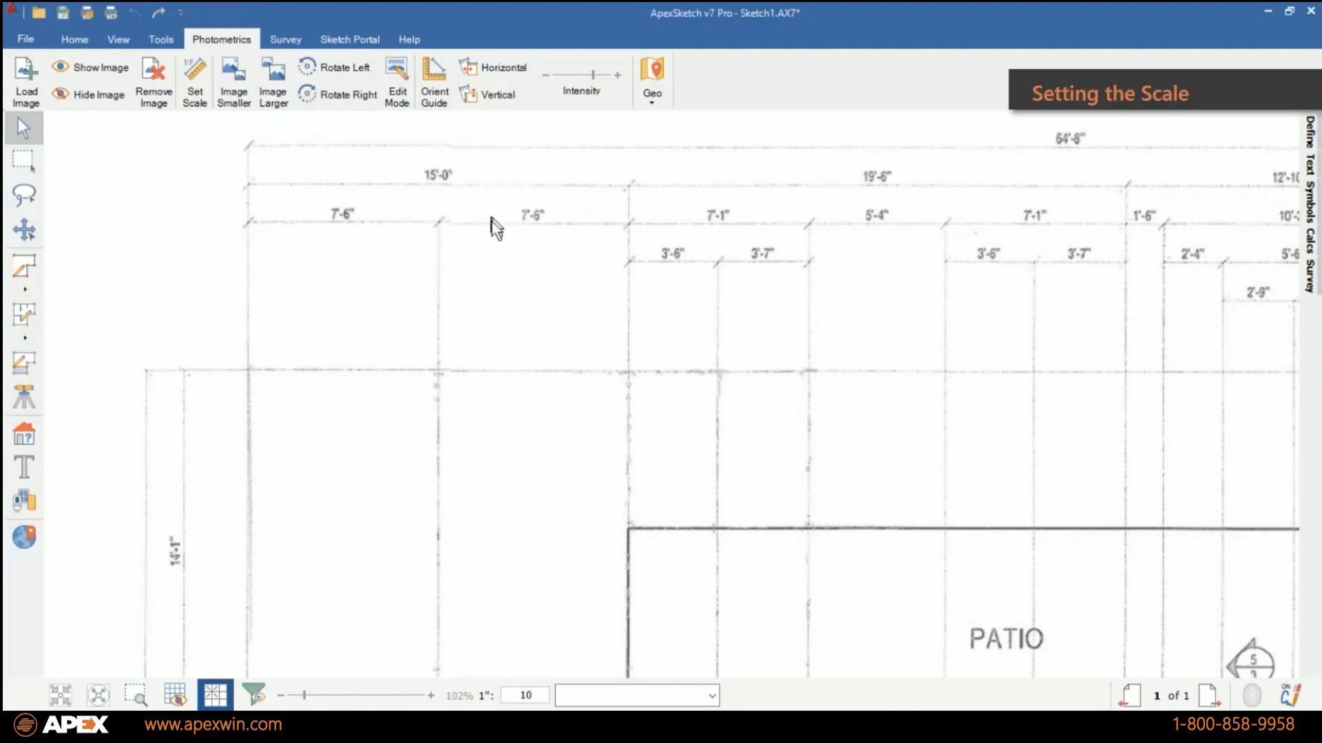
click(196, 90)
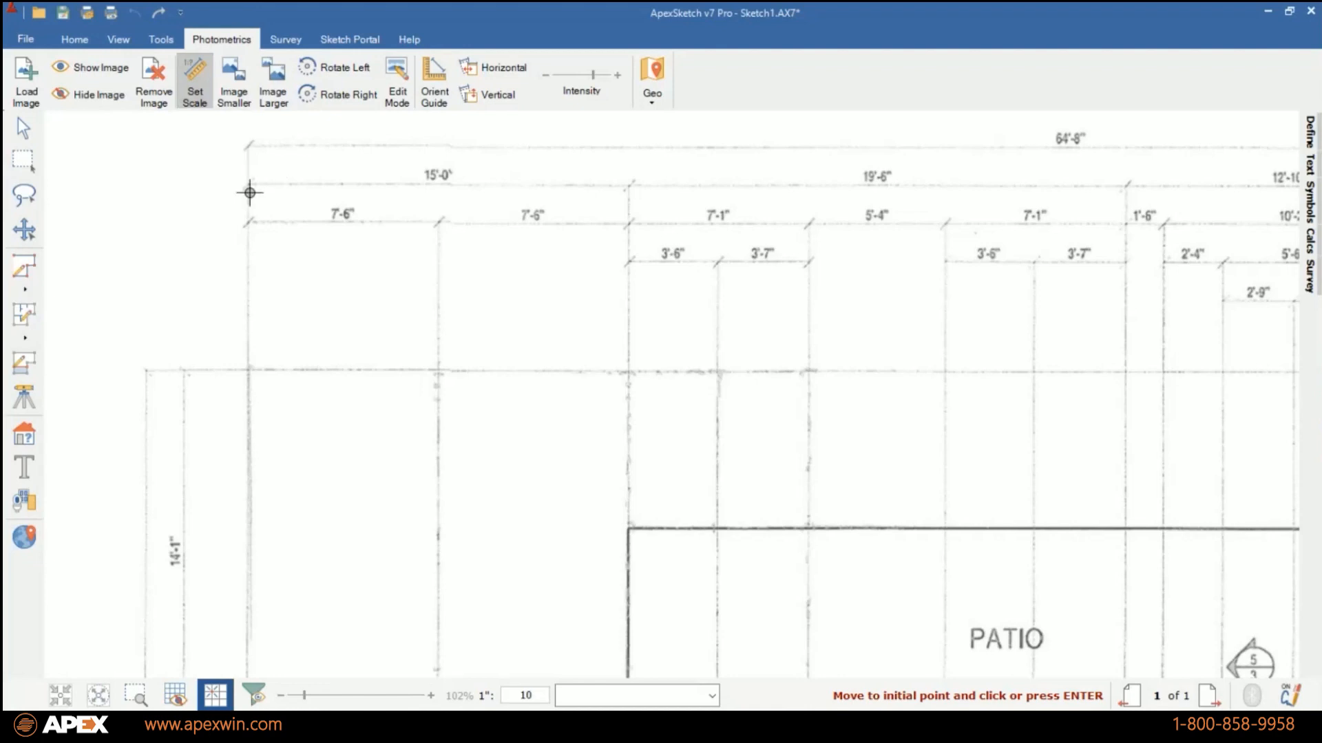
scroll(250, 193, up, 3)
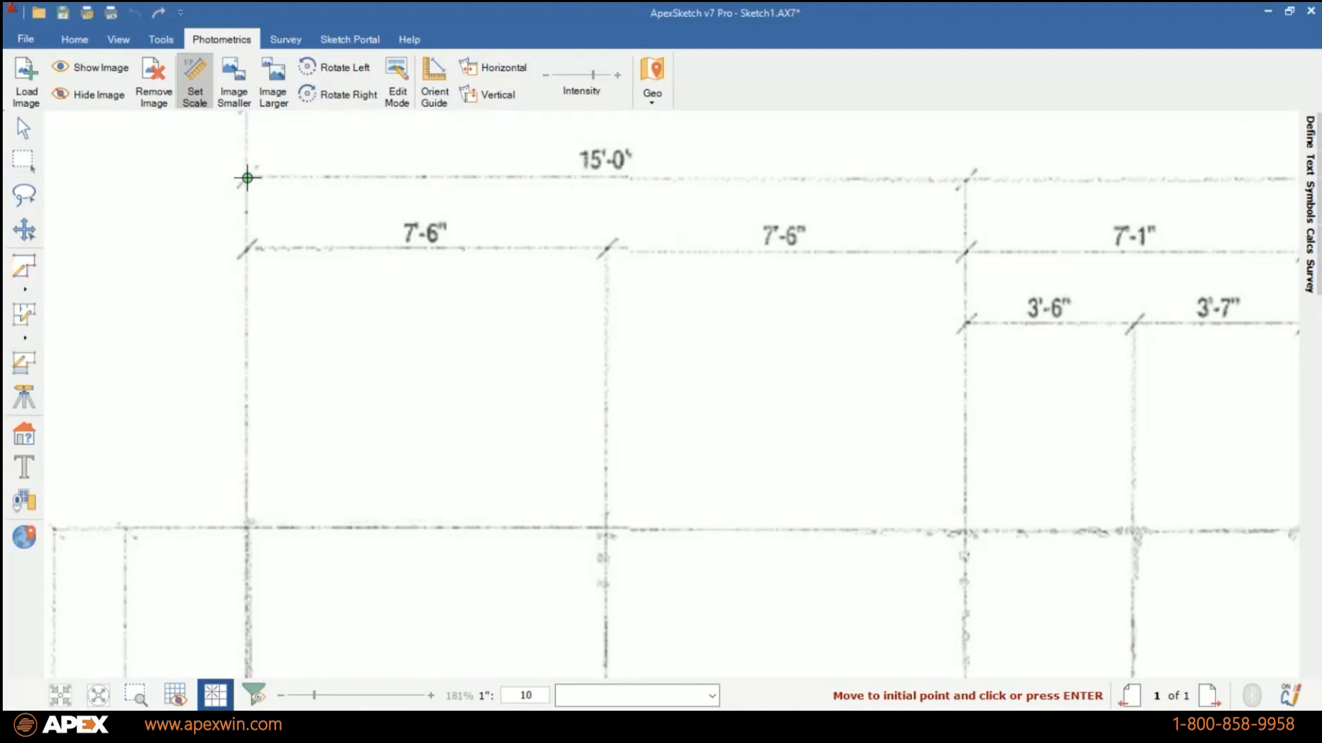
click(247, 178)
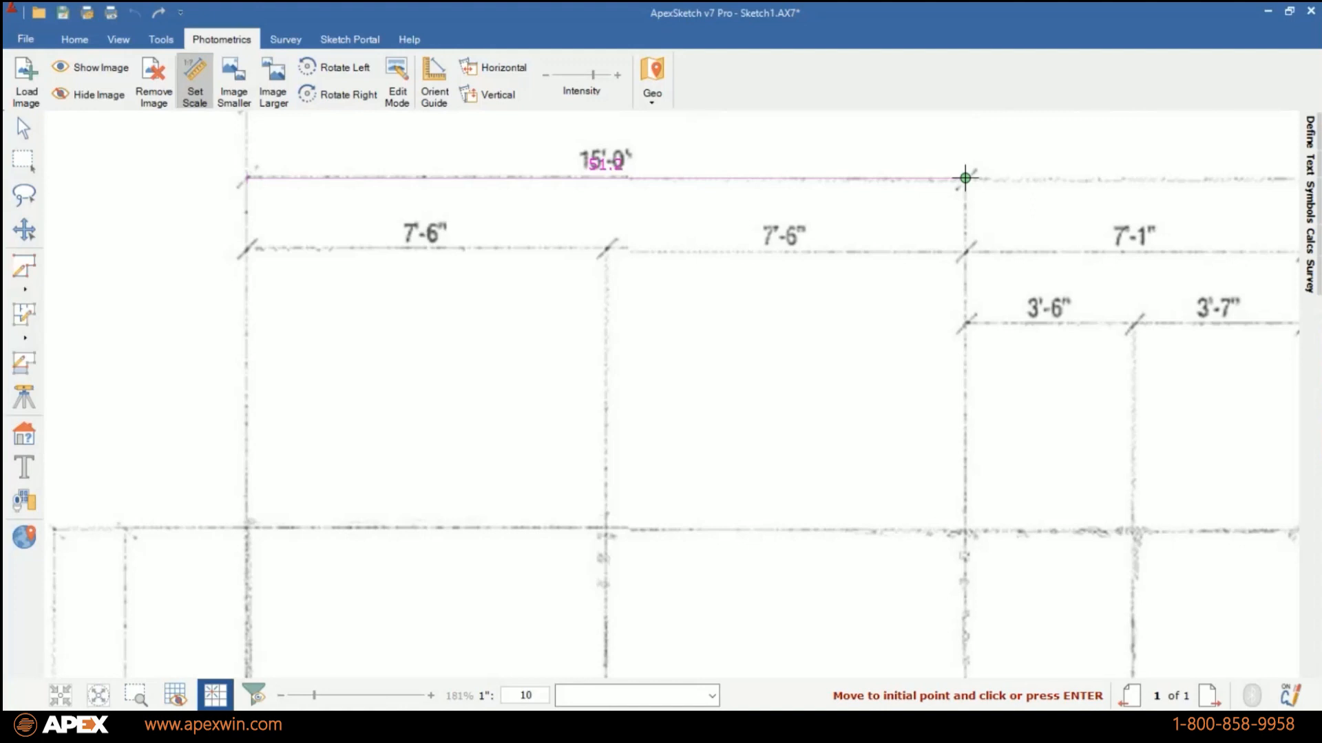
click(965, 178)
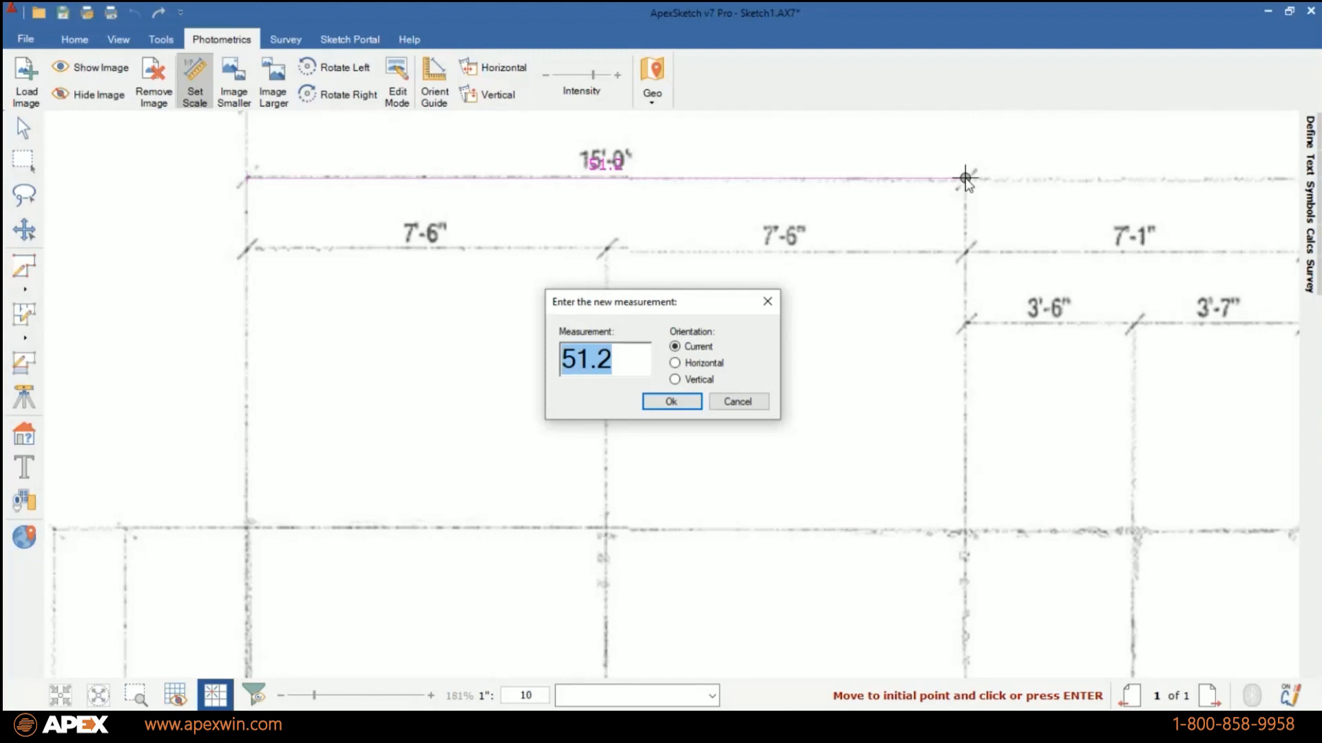
text(15)
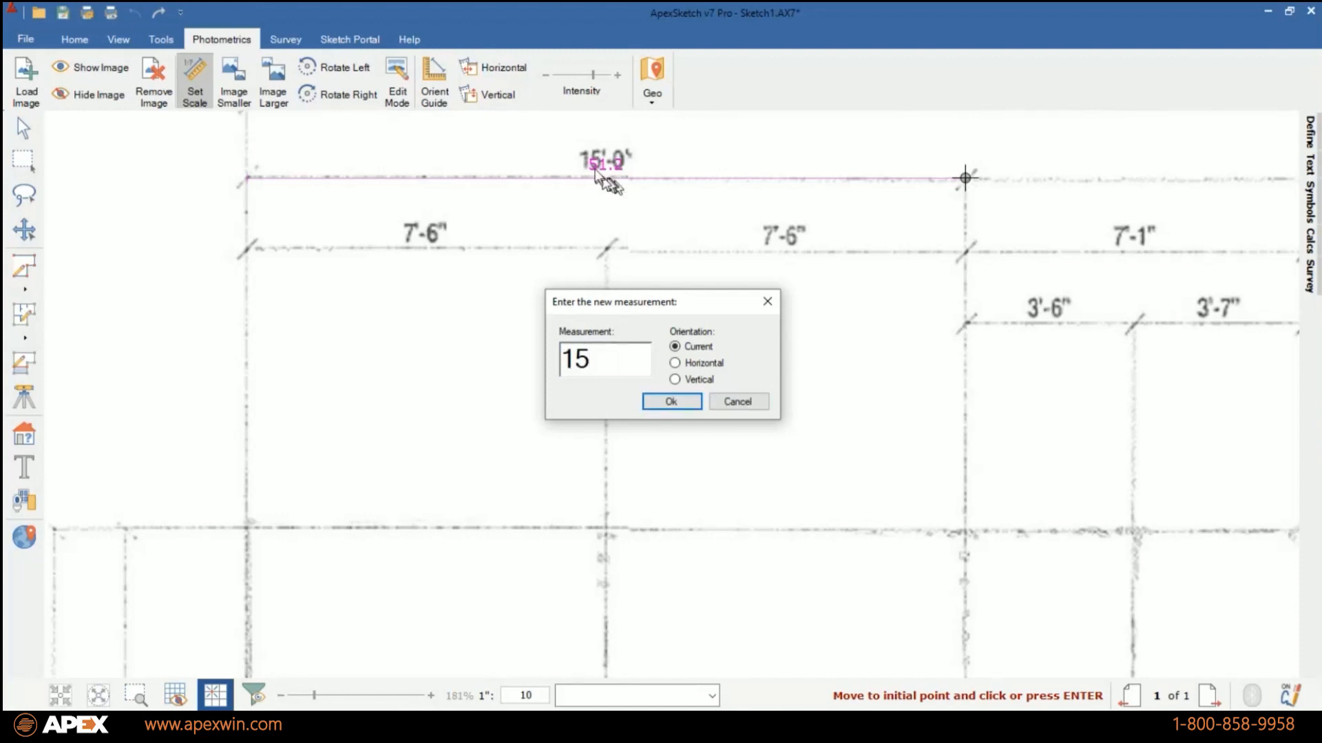
click(667, 405)
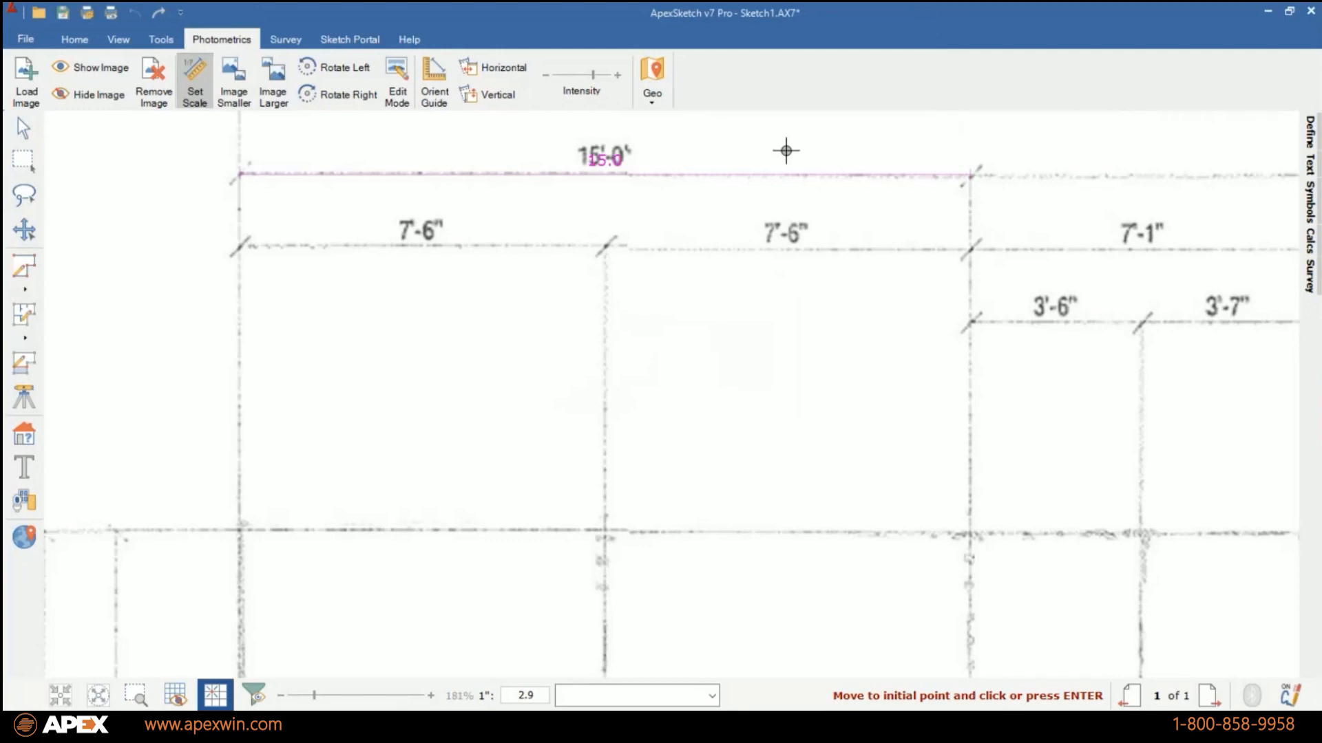
click(24, 128)
Start an area at Bedroom 4's upper-left outer corner, tracing its upper wall about 15.7 ft and the porch-side wall about 9.1 ft.
scroll(546, 501, down, 5)
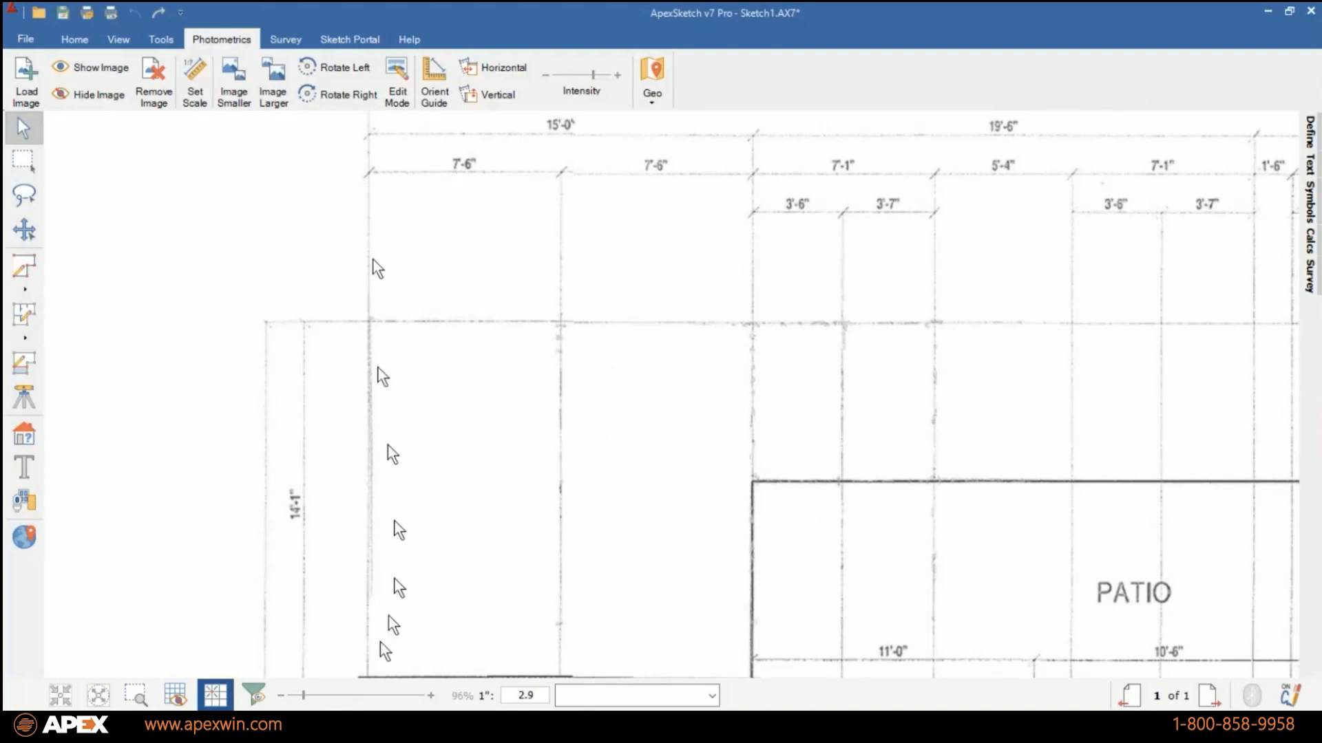
drag(383, 640, 390, 481)
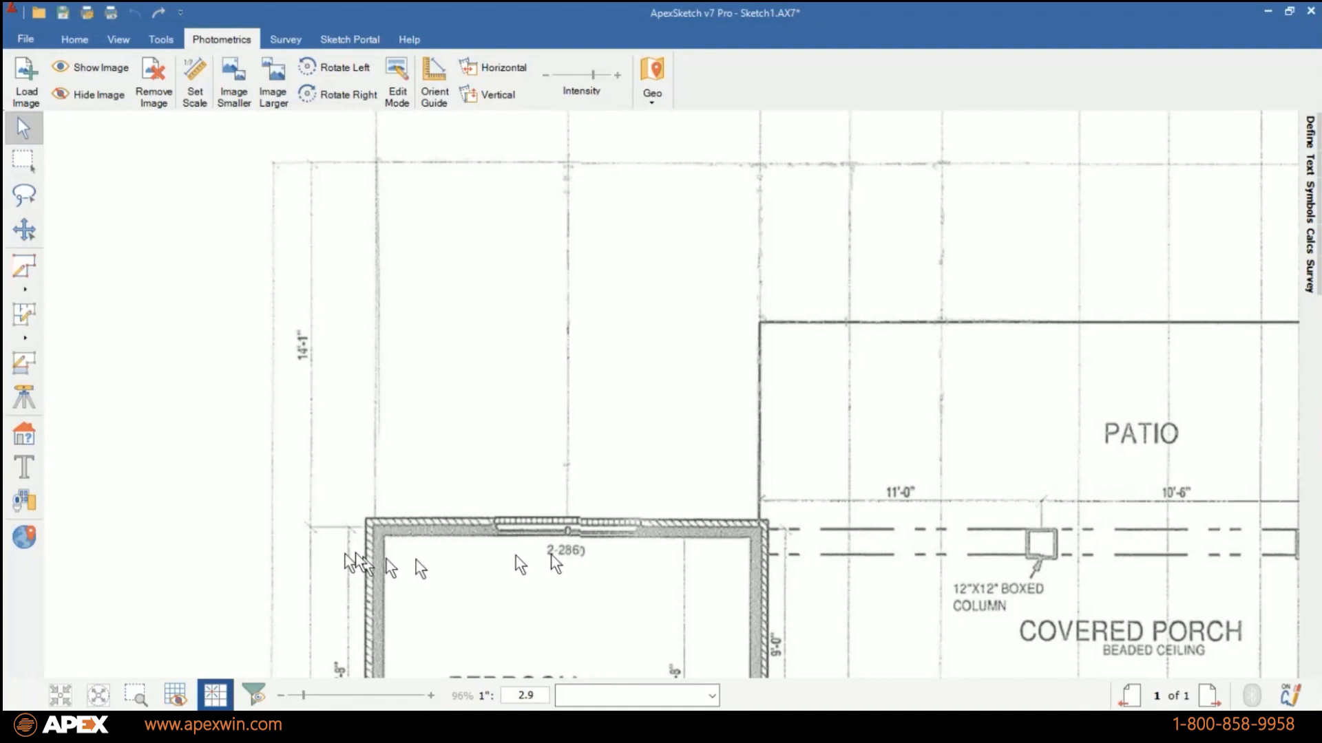
click(24, 270)
scroll(365, 525, up, 4)
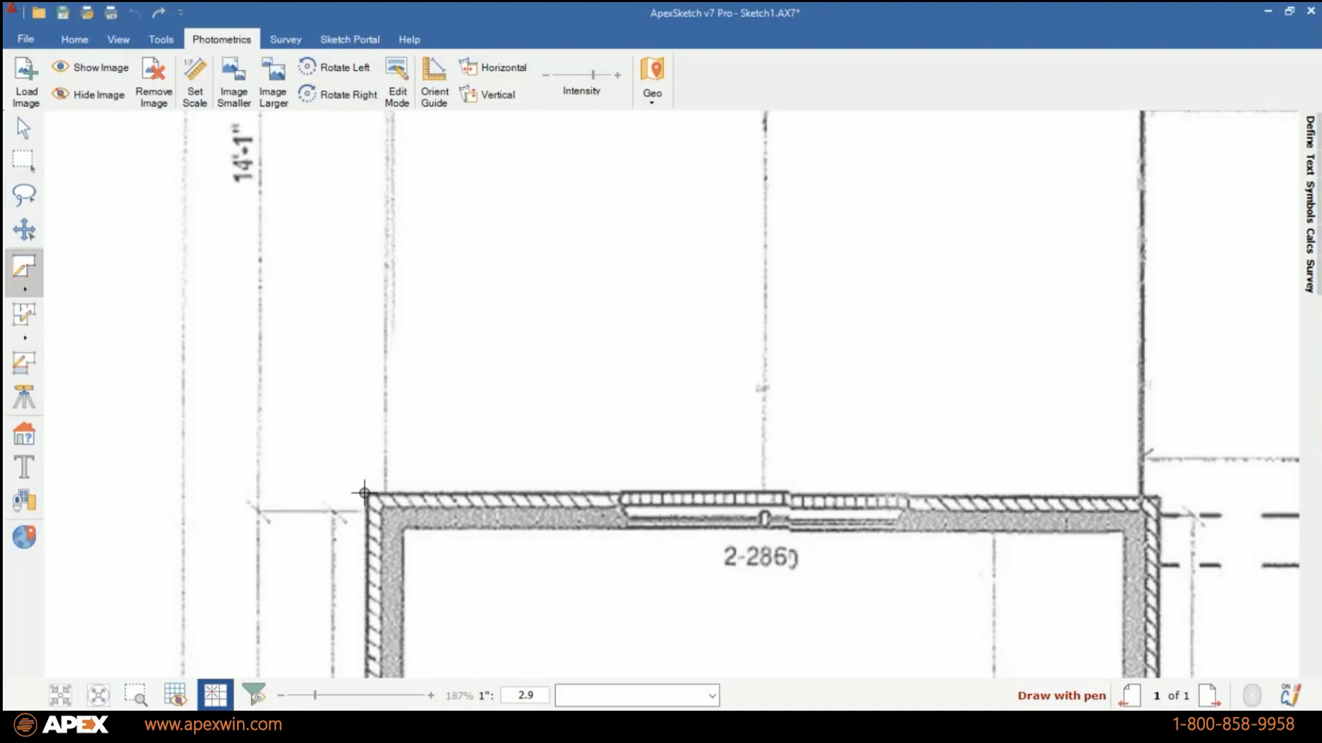
scroll(669, 396, down, 5)
scroll(670, 396, down, 2)
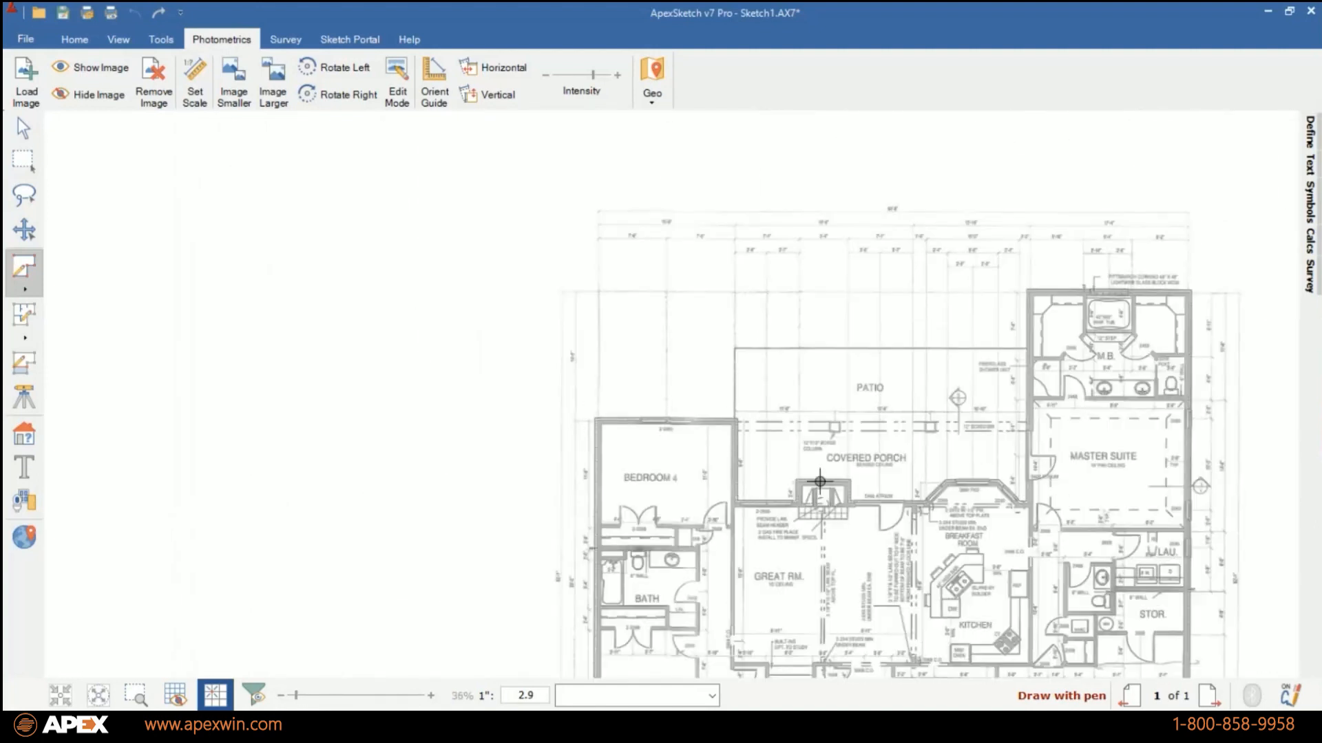
scroll(598, 424, up, 8)
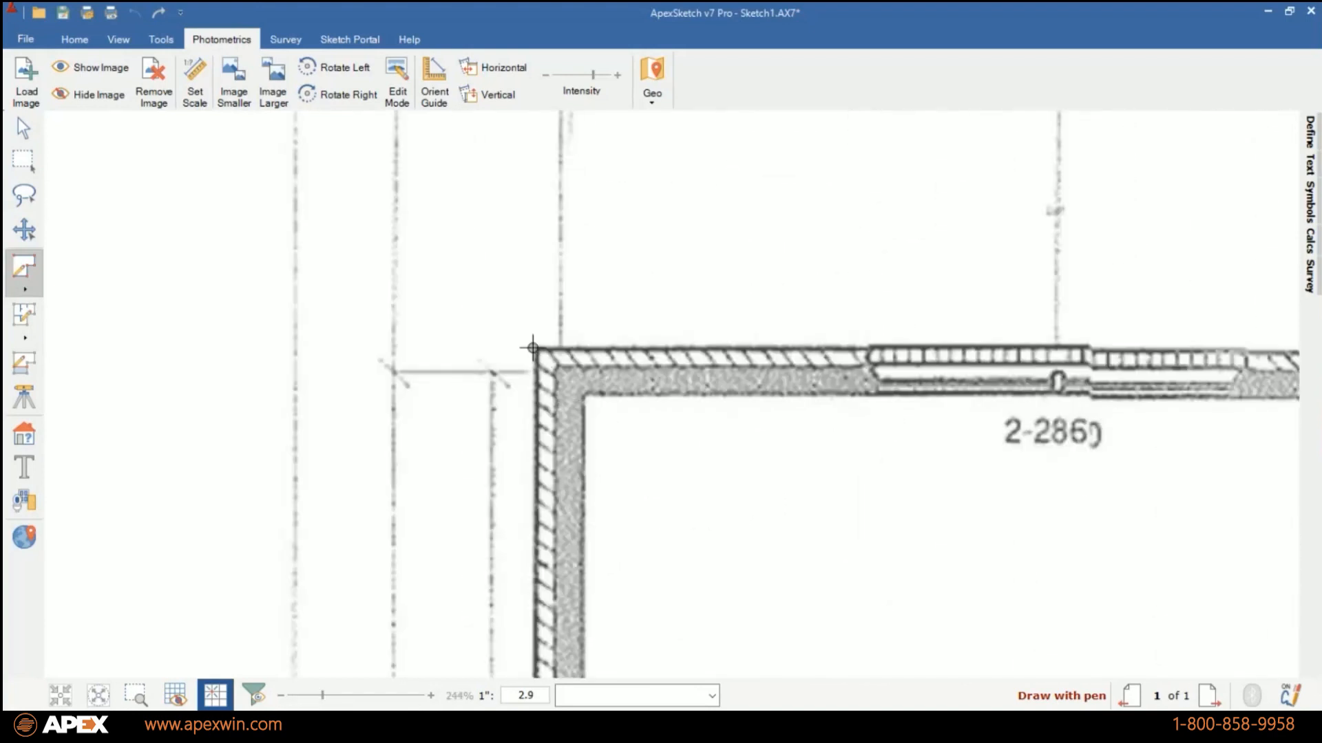
click(538, 349)
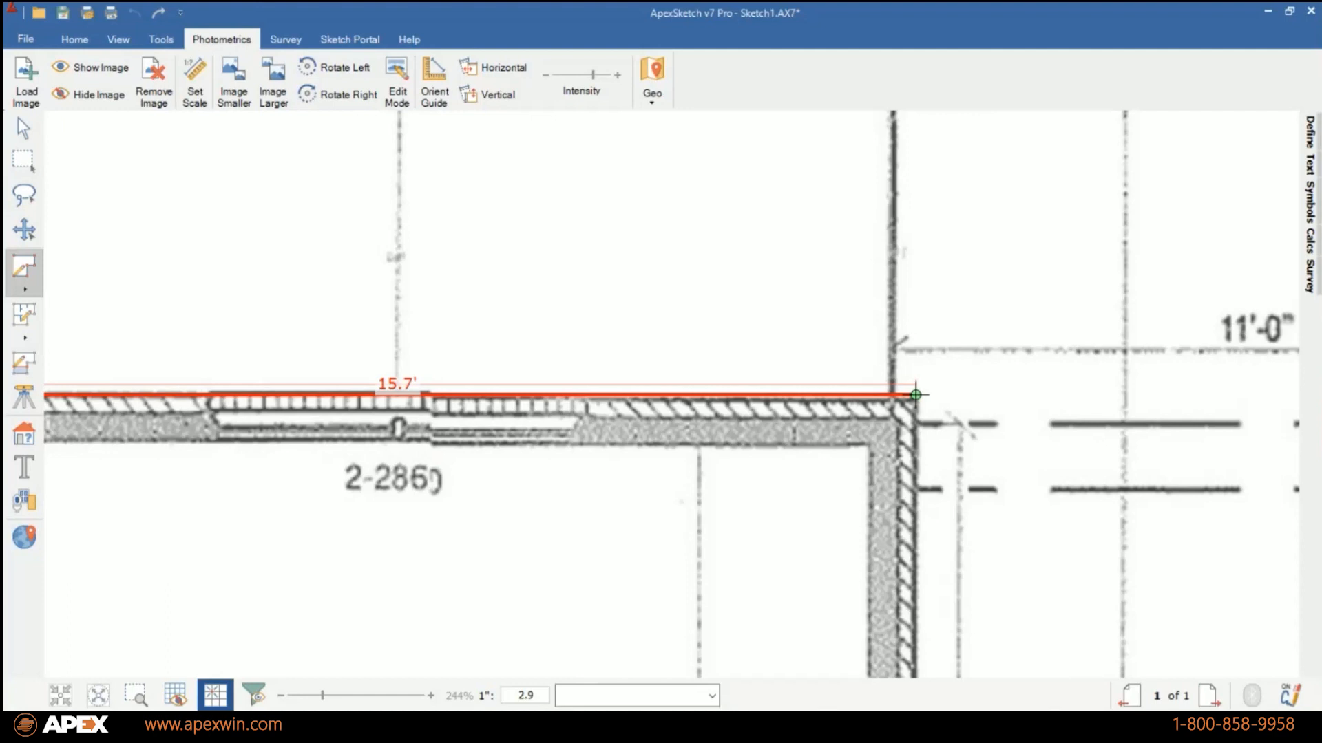
click(915, 396)
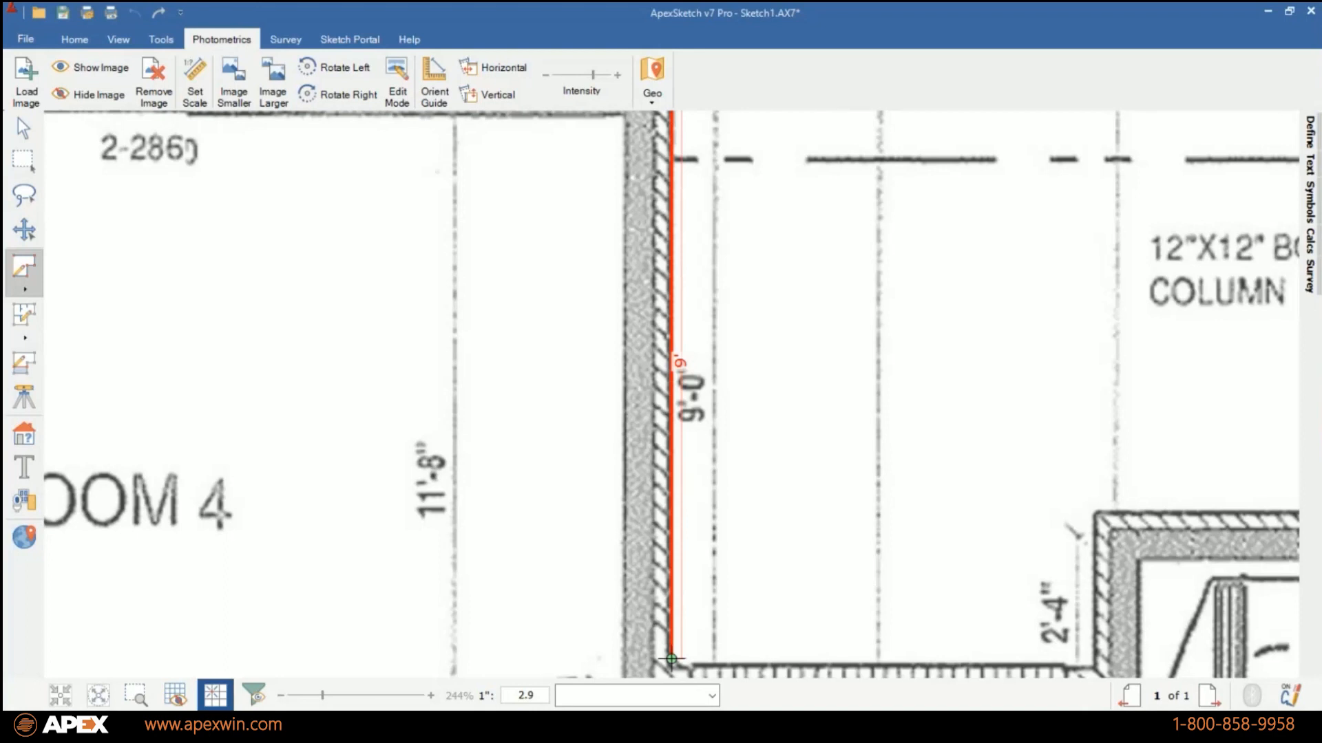
click(671, 666)
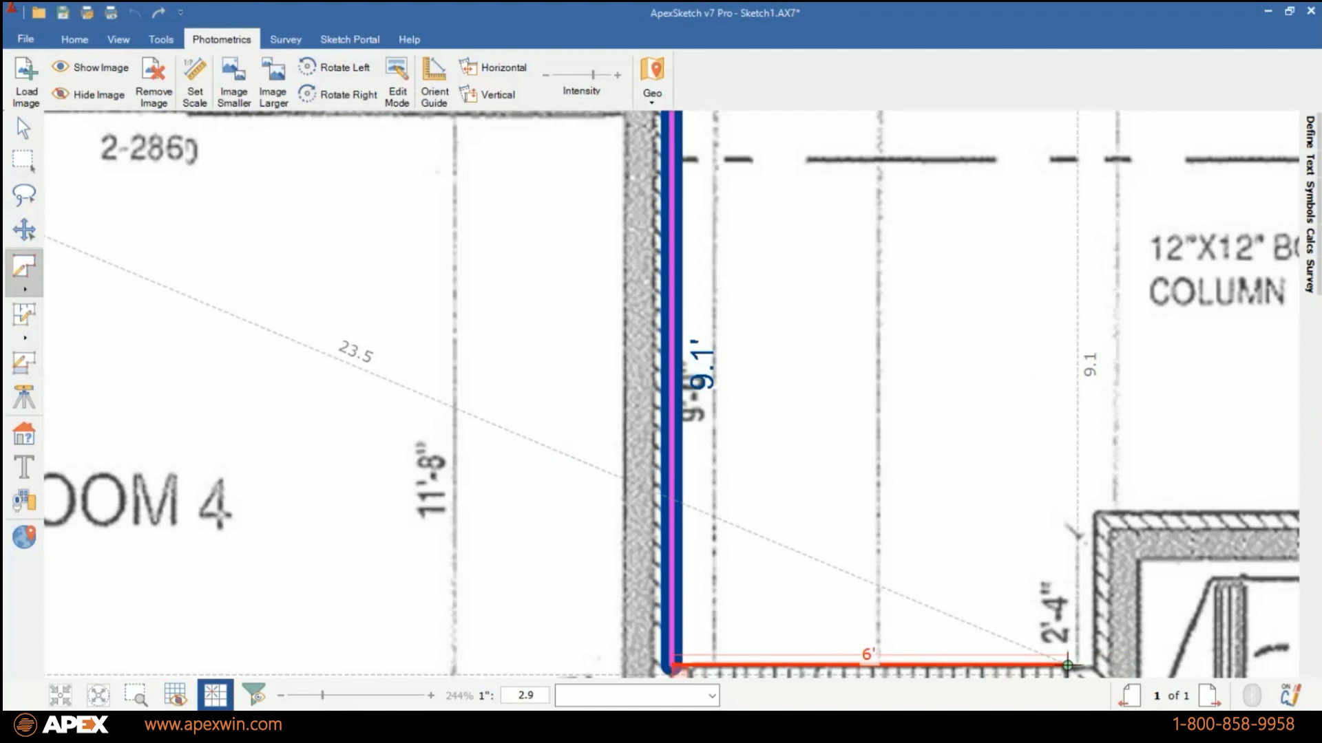
Trace the Great Room's porch-side wall: about 6.4 ft, a fireplace projection about 6 ft wide and 2.3 ft deep, then about 8.2 ft.
click(1094, 666)
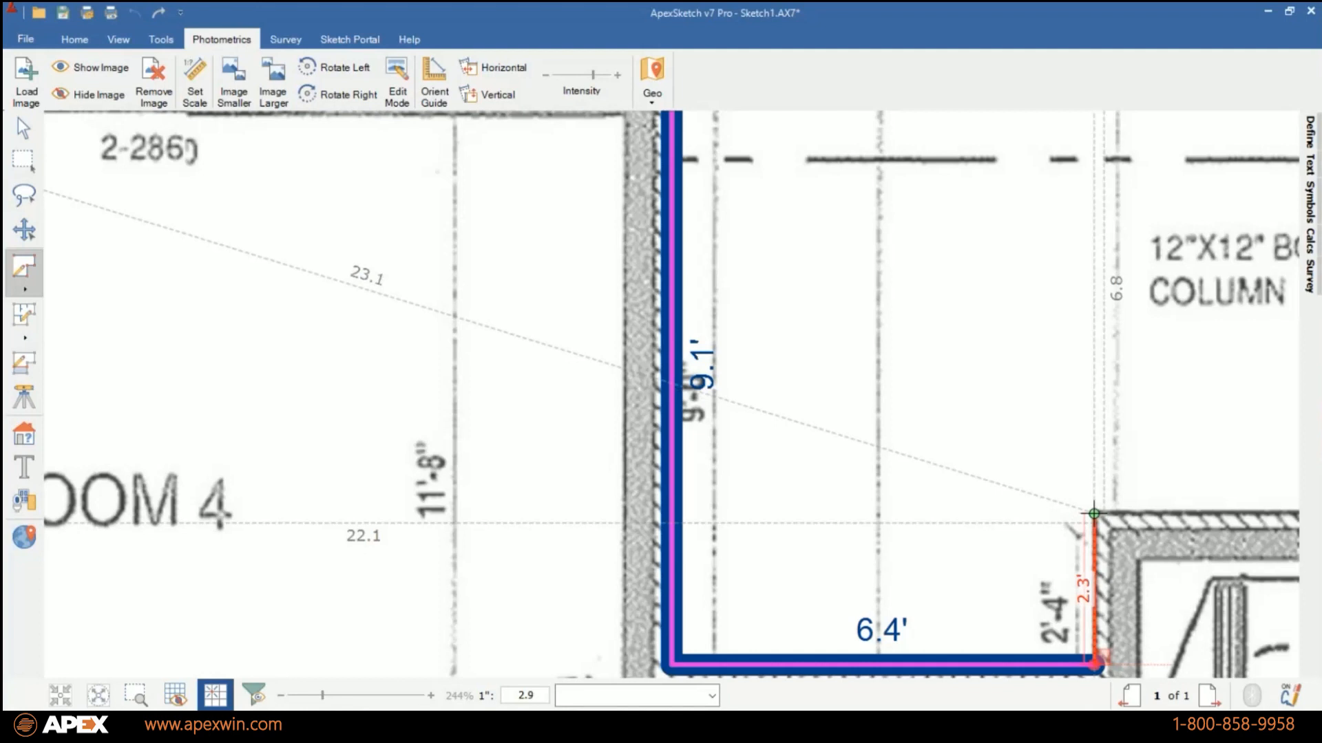
click(1093, 513)
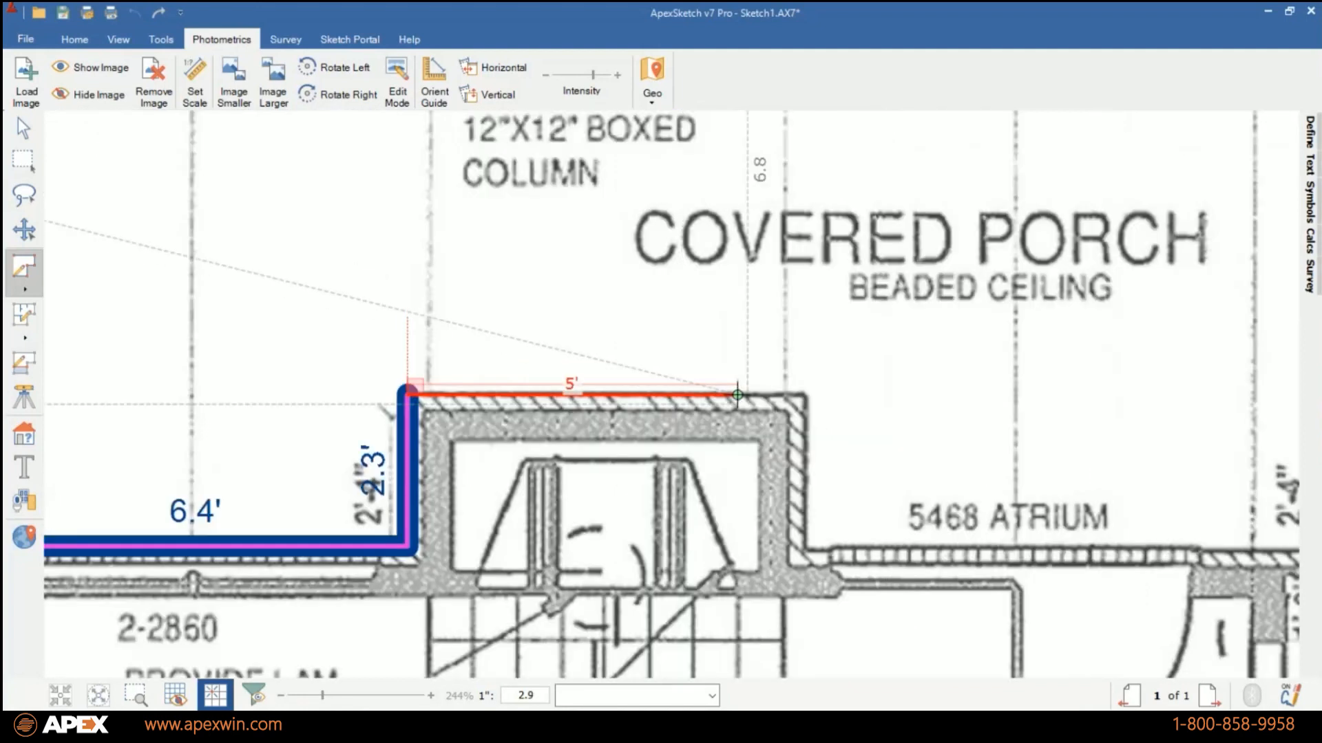
click(803, 395)
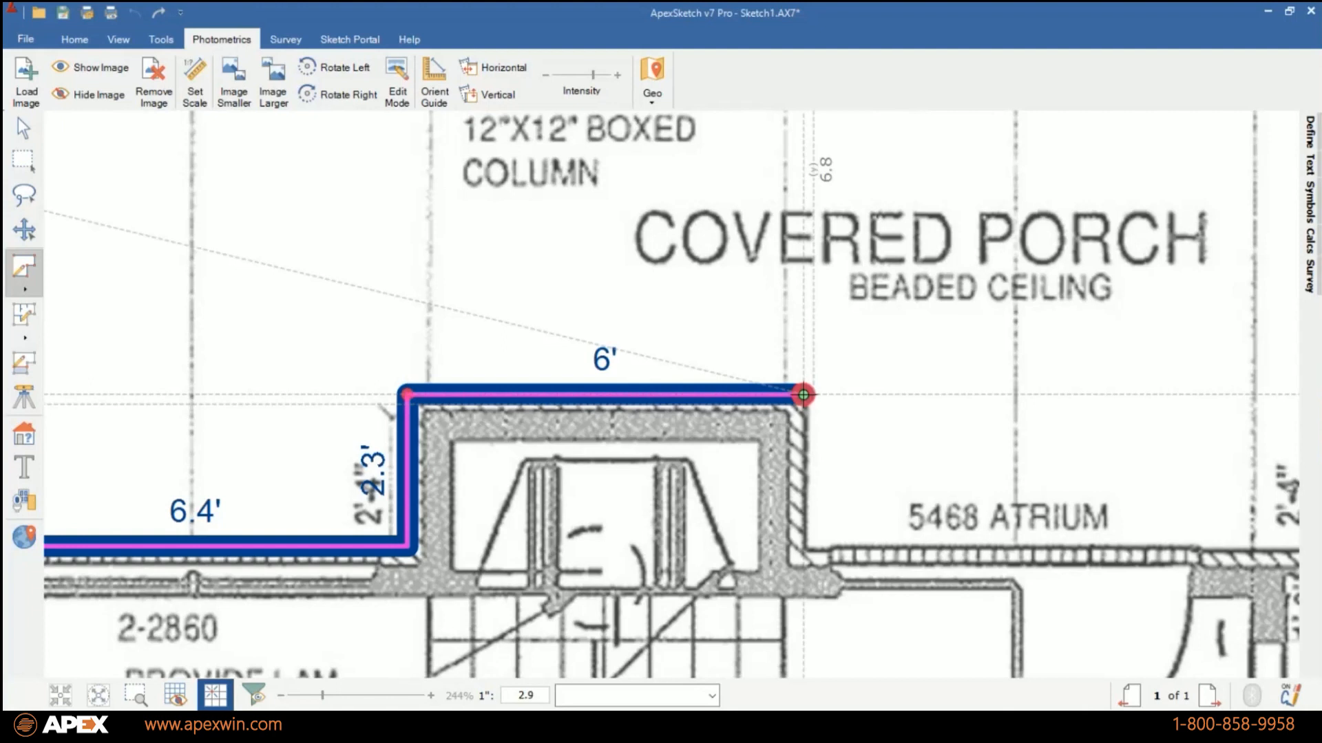
click(804, 548)
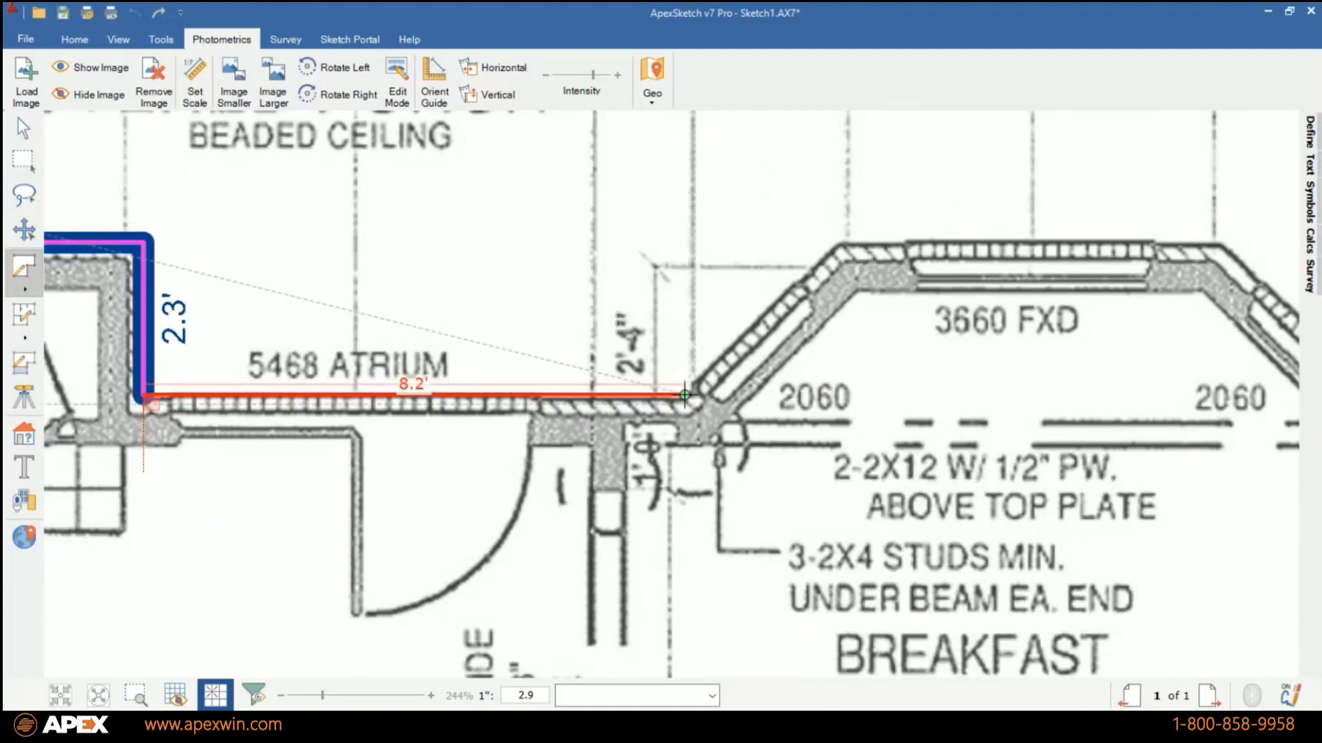
click(685, 395)
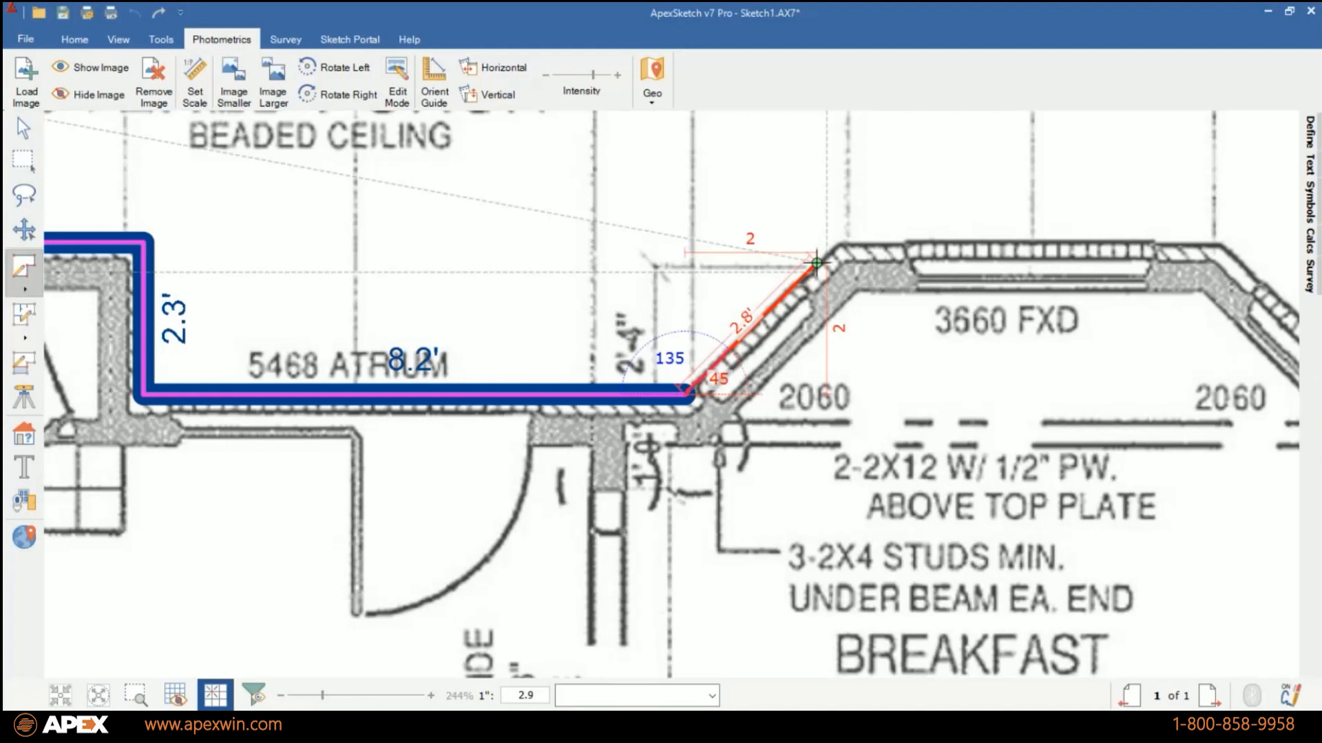
Trace the breakfast room bay with a 3.3 ft wall at 45 degrees, a straight wall about 5.8 ft, and a matching 3.3 ft wall.
text(3)
key(Return)
text(3.5)
key(Return)
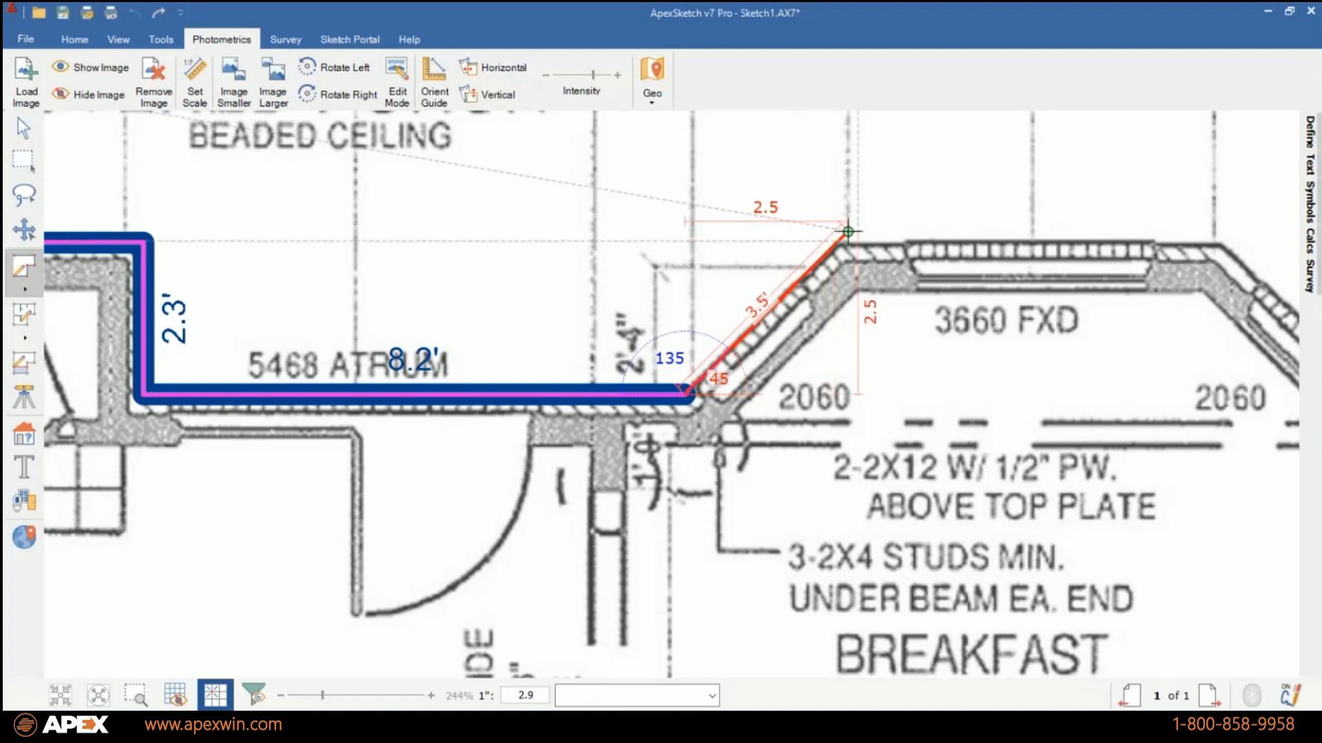
text(3.3)
key(Return)
click(838, 241)
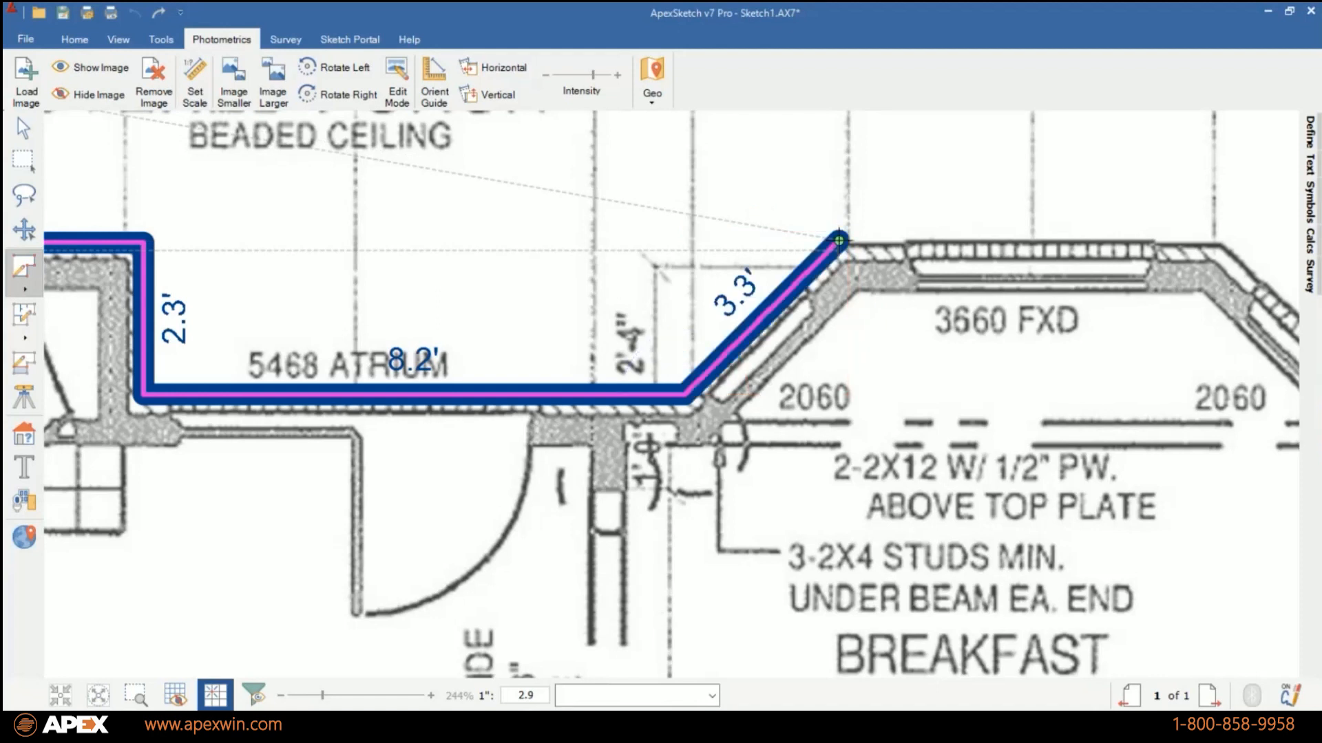
click(1221, 240)
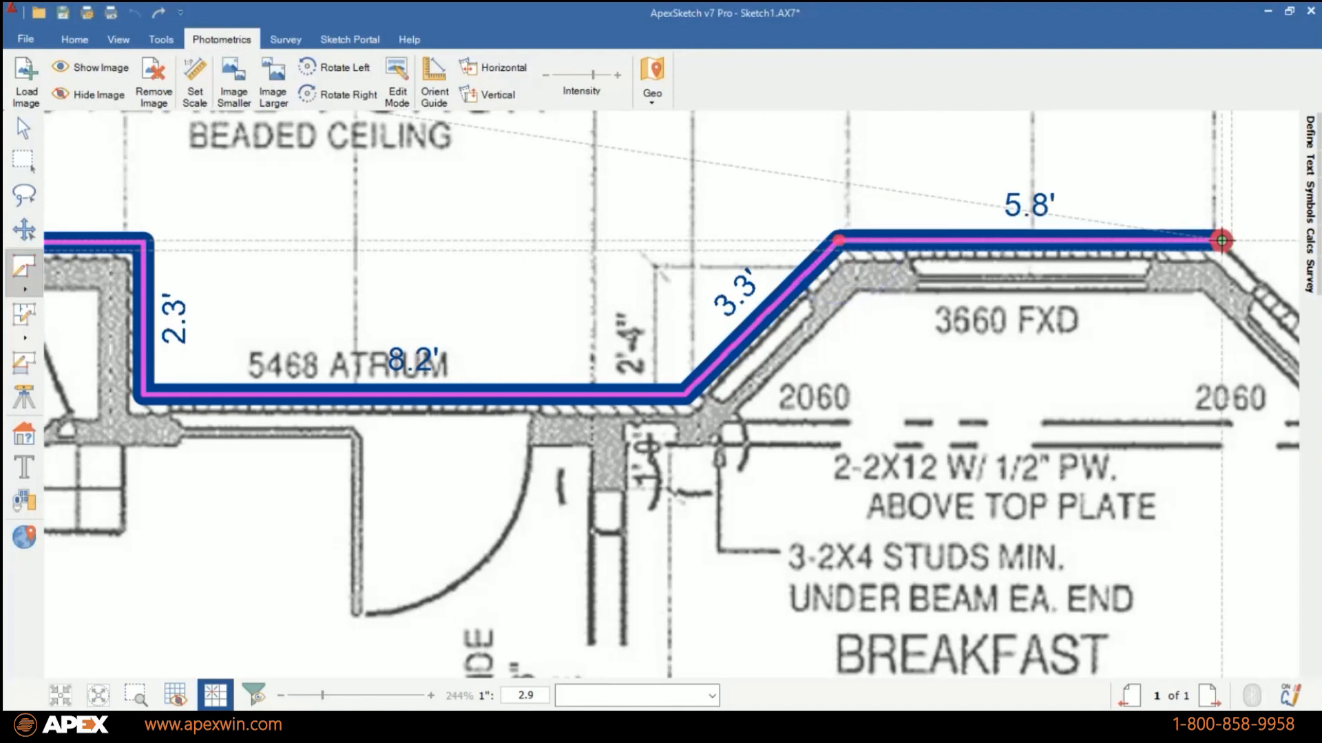
click(671, 394)
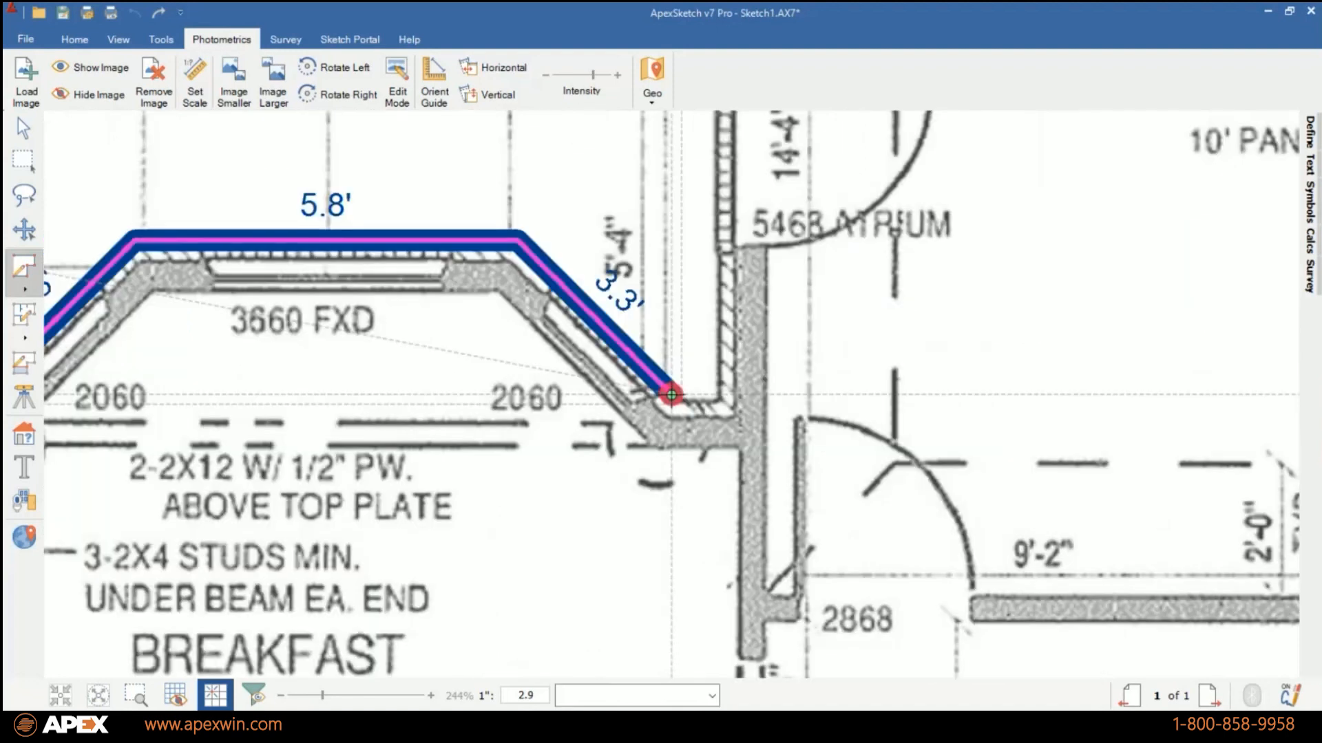
Trace from the bay up the master suite's porch-side wall, and bring all walls into view to draw its rear wall about 18.2 ft.
click(717, 394)
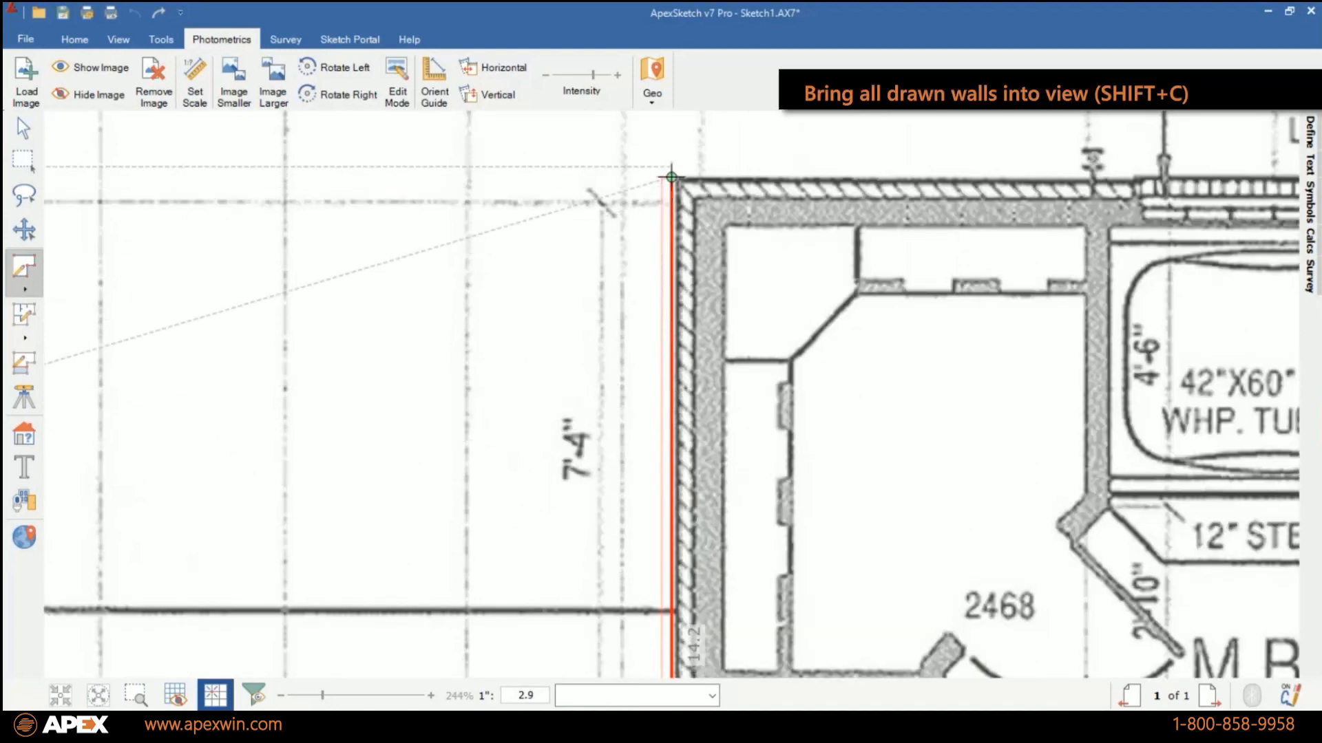
click(671, 177)
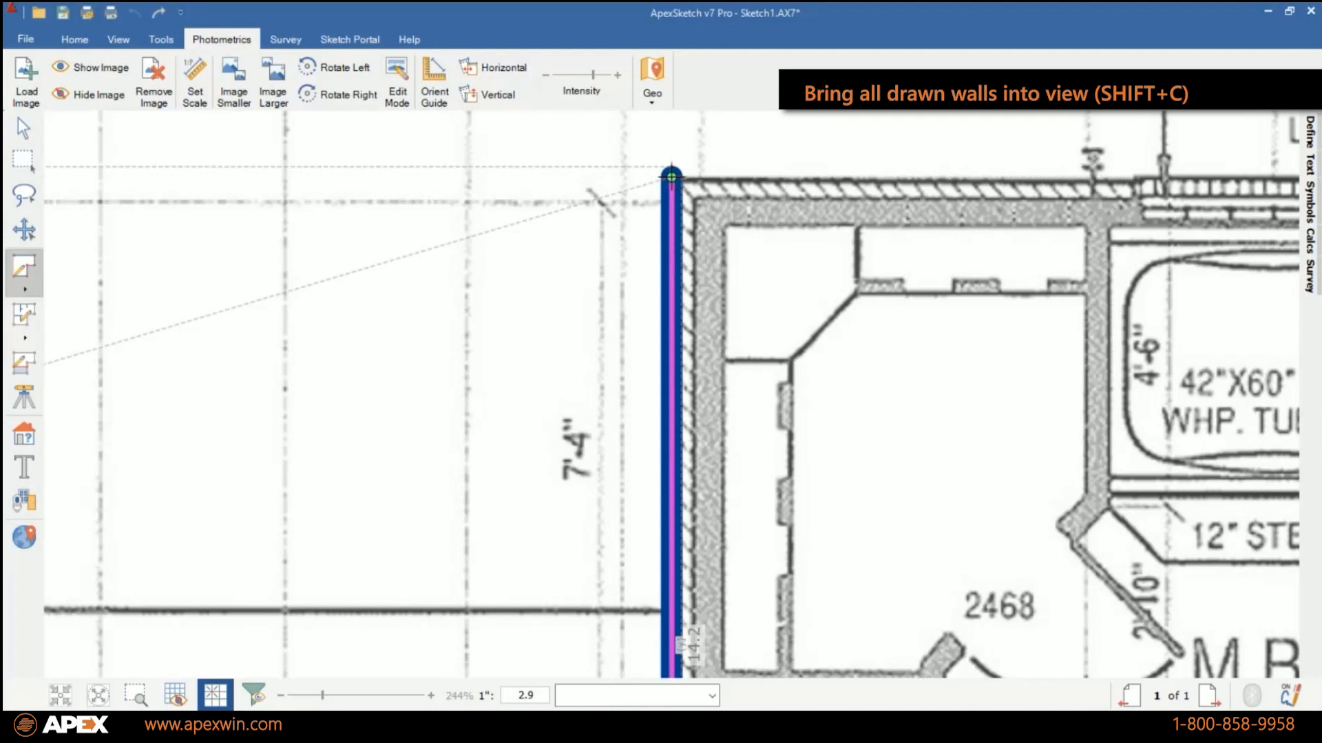
key(shift+c)
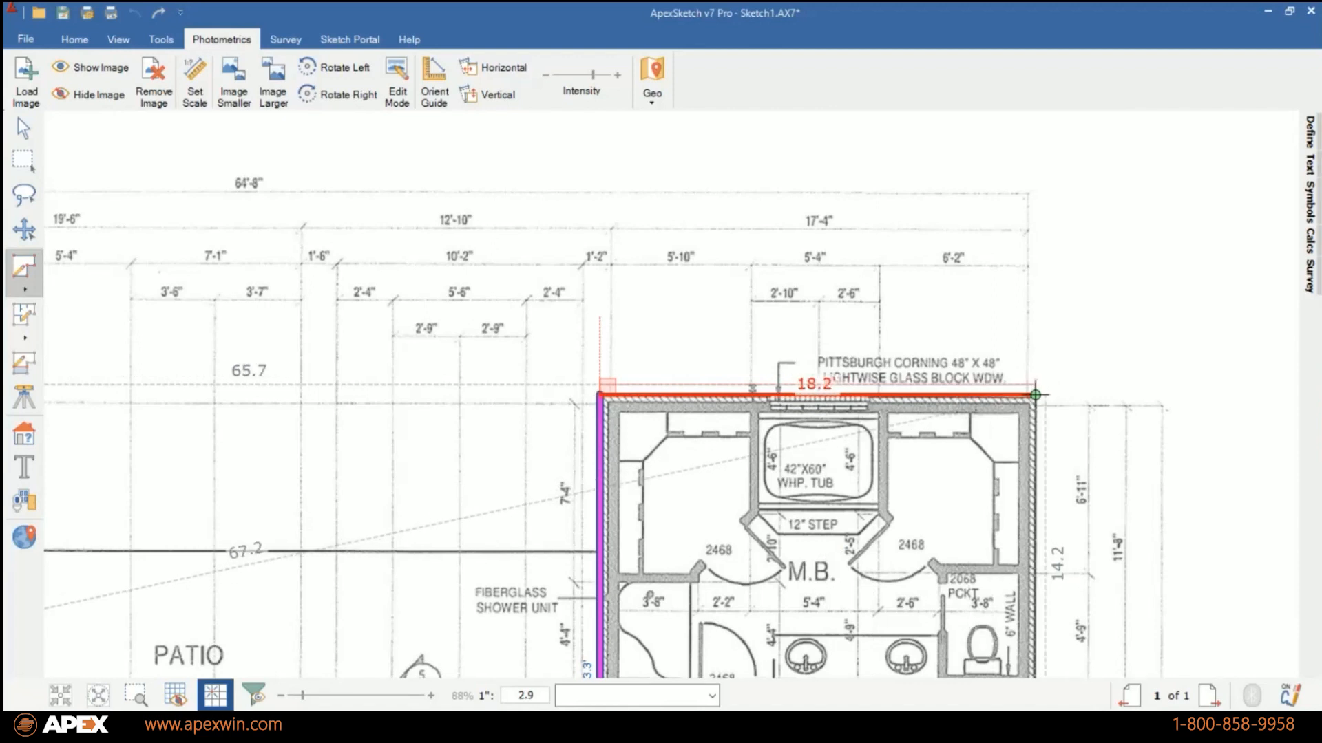
click(1035, 395)
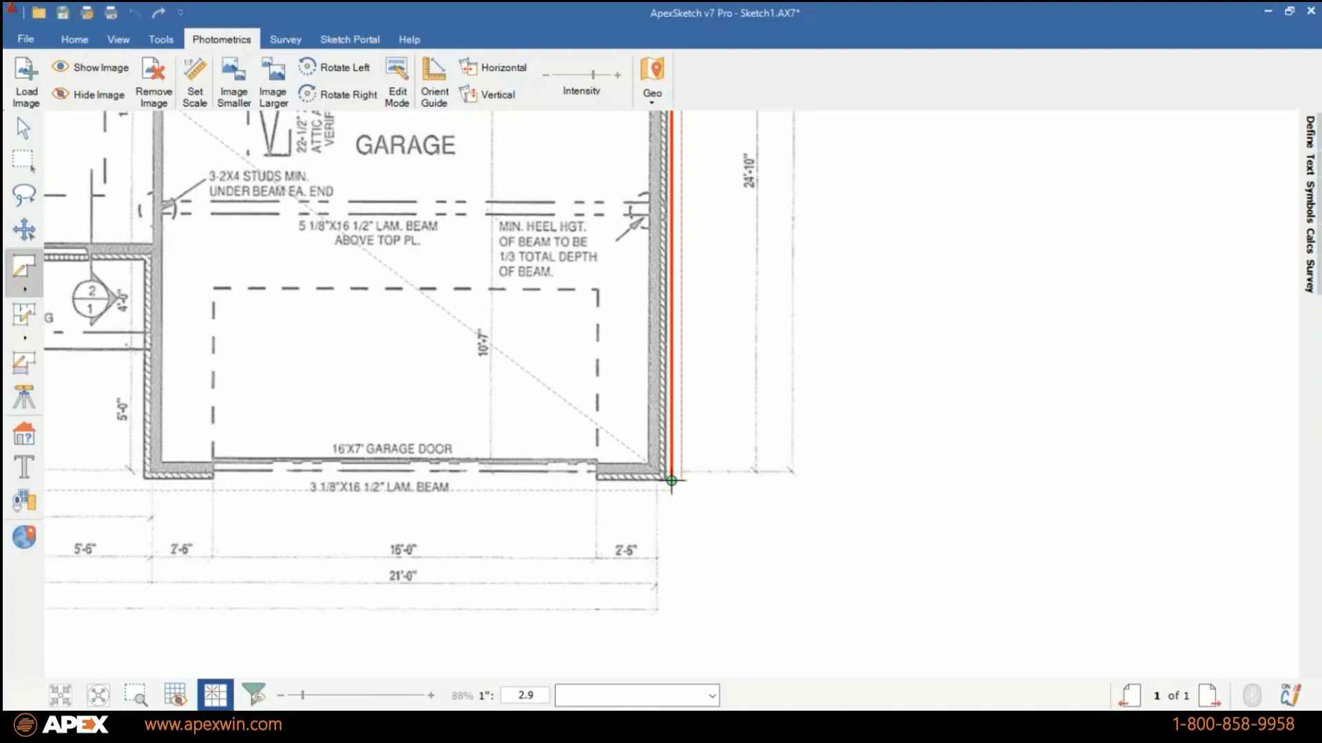
Trace the long outer wall from the master bath down to the garage, about 63.6 ft, and the garage front, about 22.1 ft.
click(671, 480)
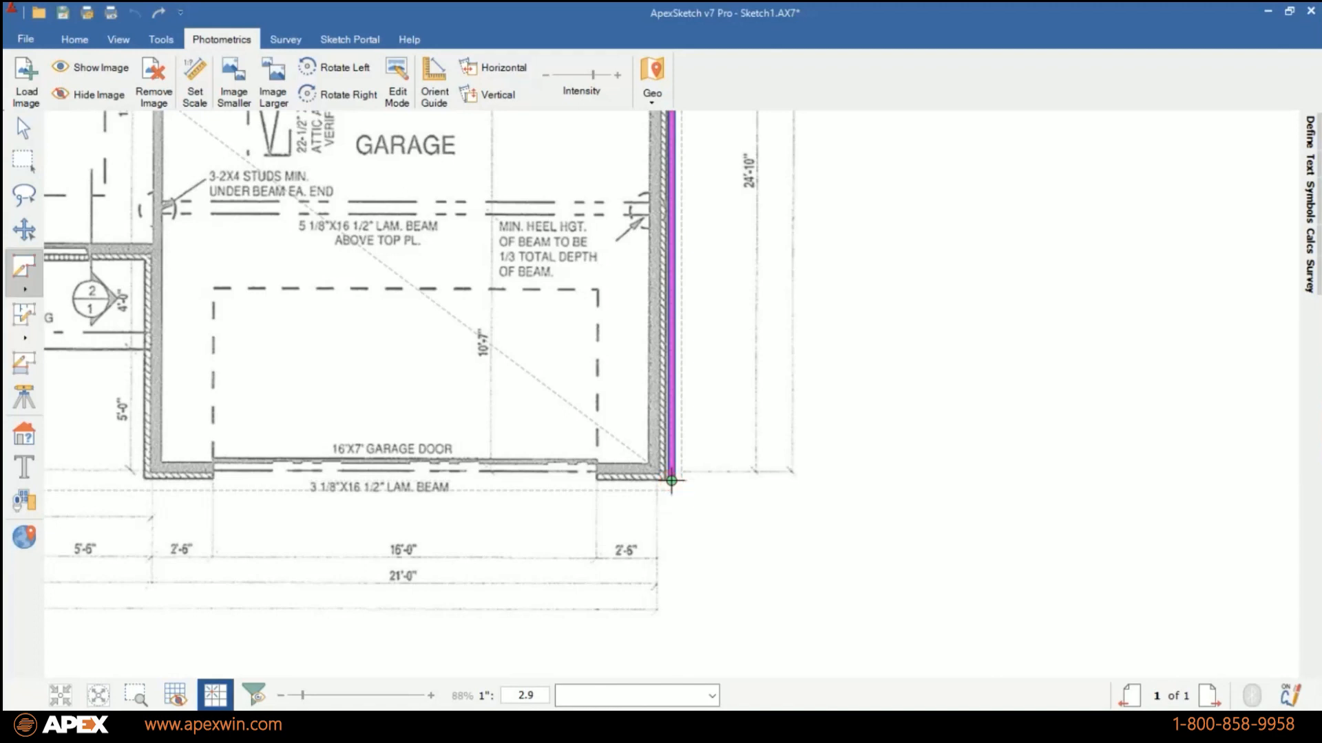
scroll(671, 480, down, 5)
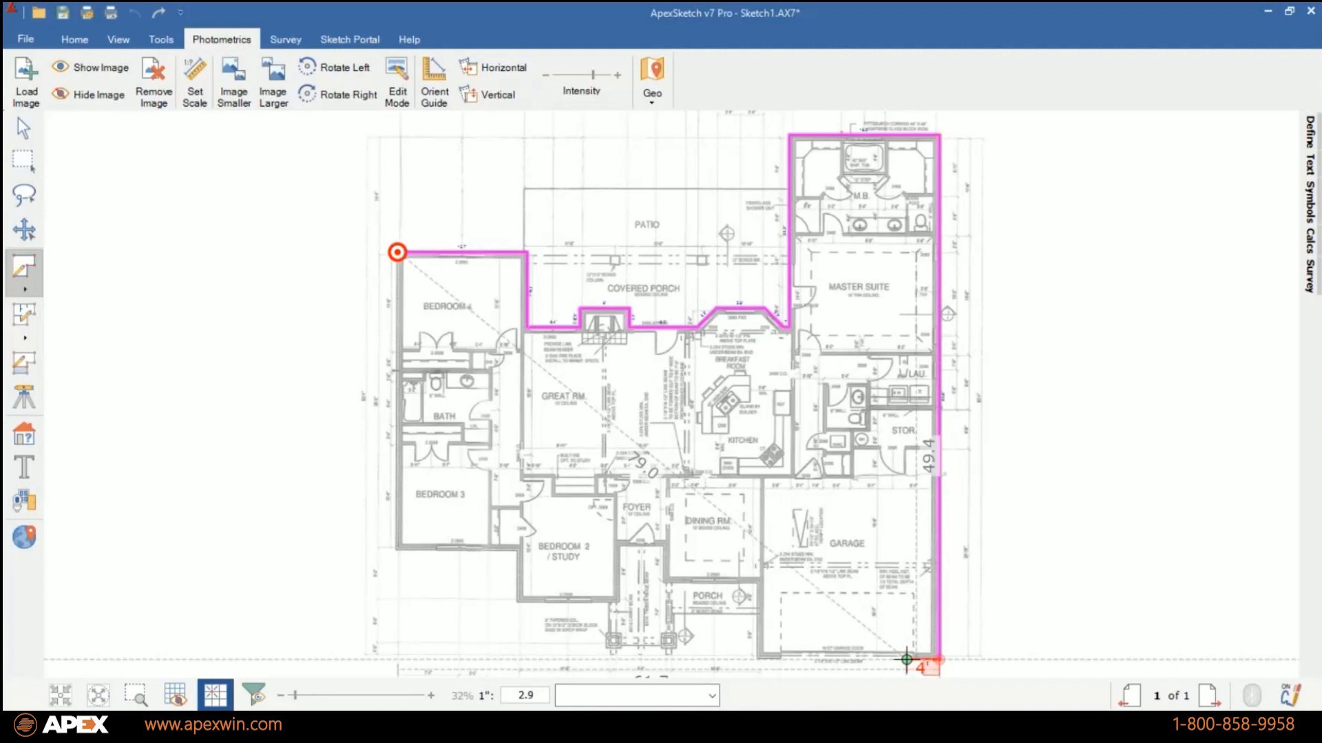
click(757, 659)
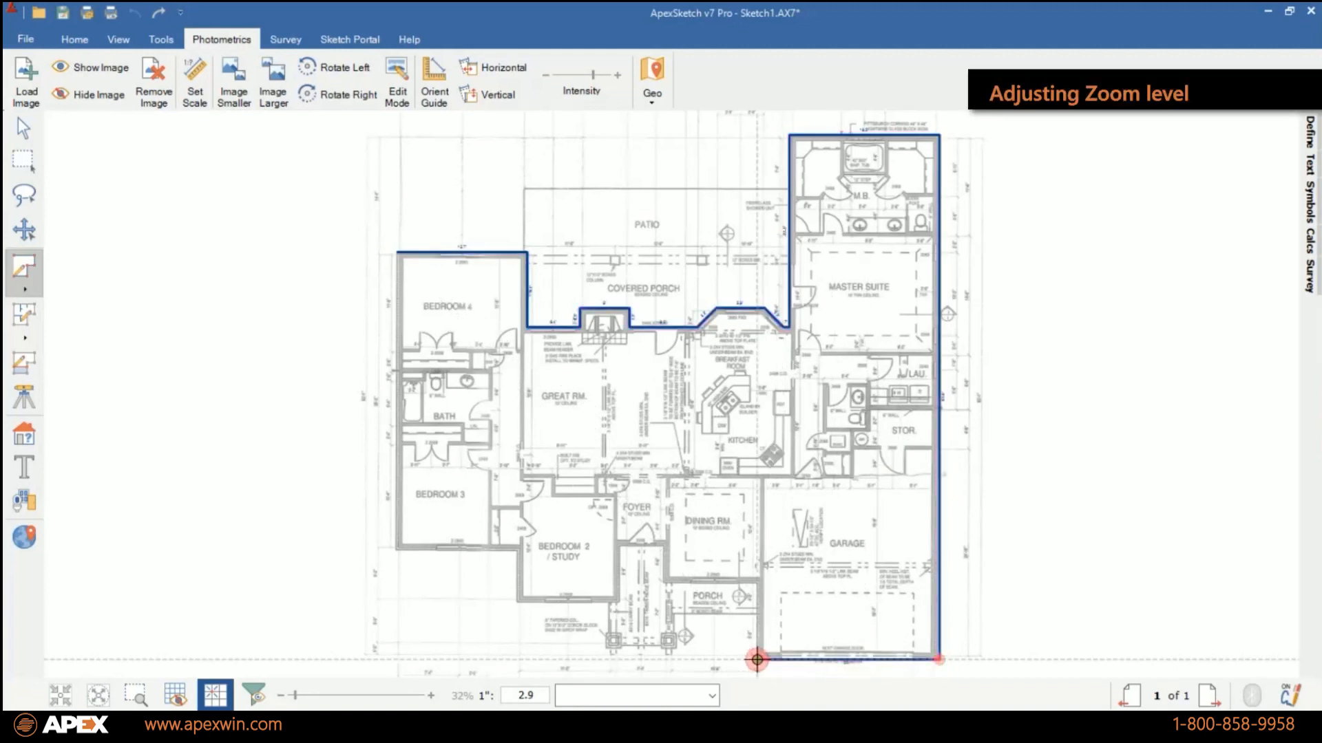
Resume the outline at the garage's front corner, tracing about 9.2 ft up, 11.3 ft along the dining room, and 4.5 ft to the foyer.
click(25, 128)
scroll(650, 480, up, 5)
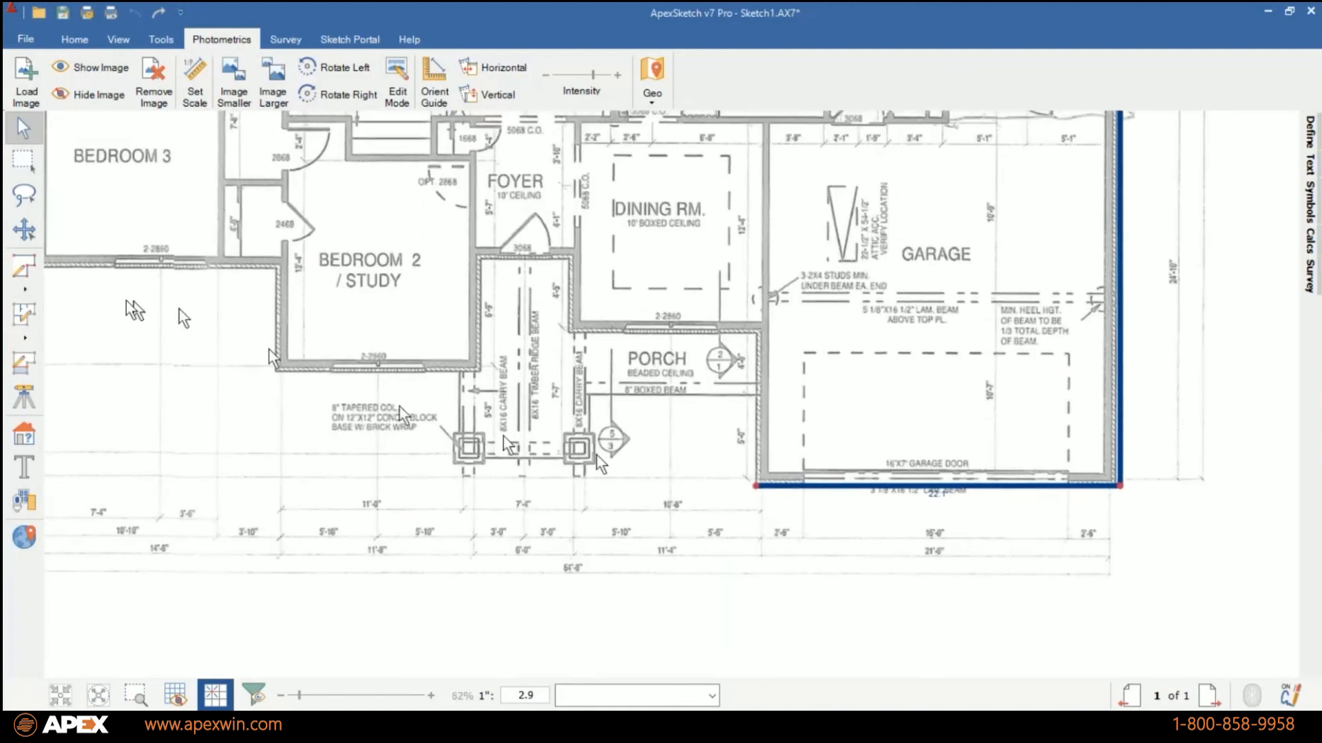
click(24, 267)
click(755, 486)
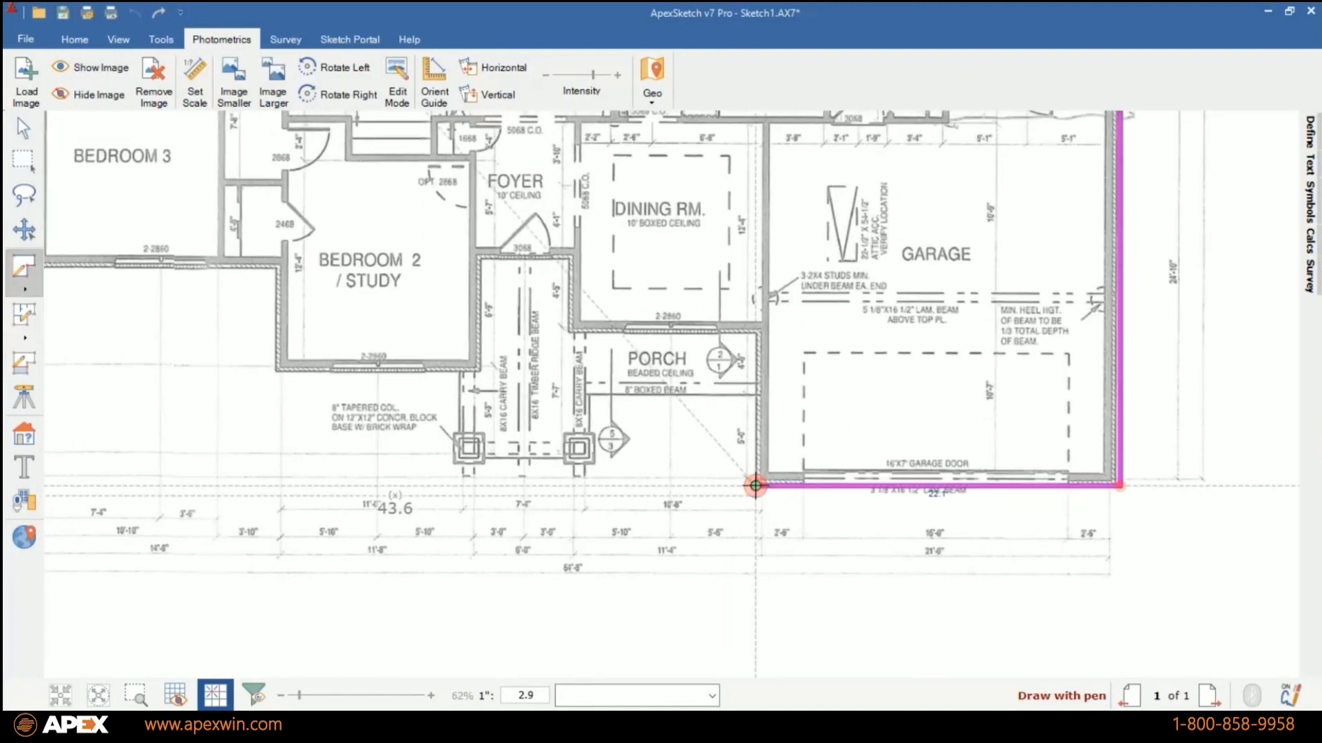
click(755, 334)
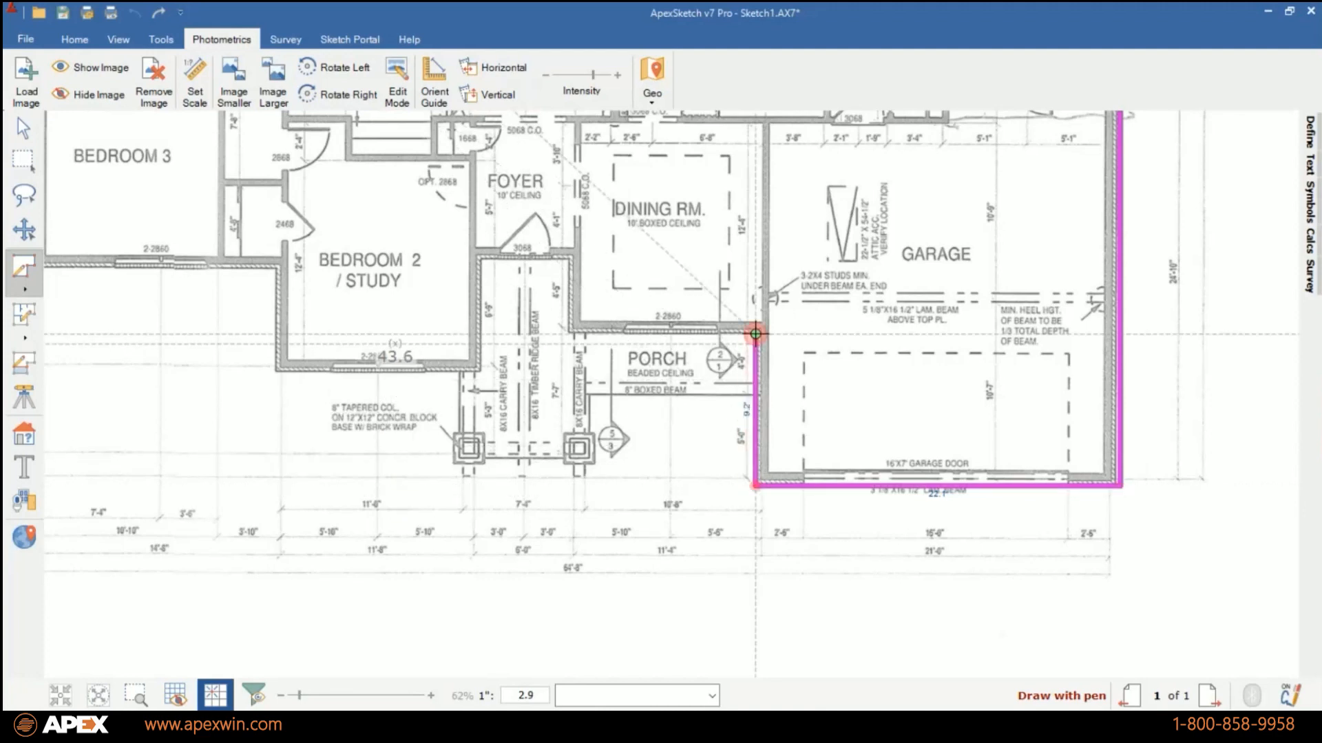
click(568, 334)
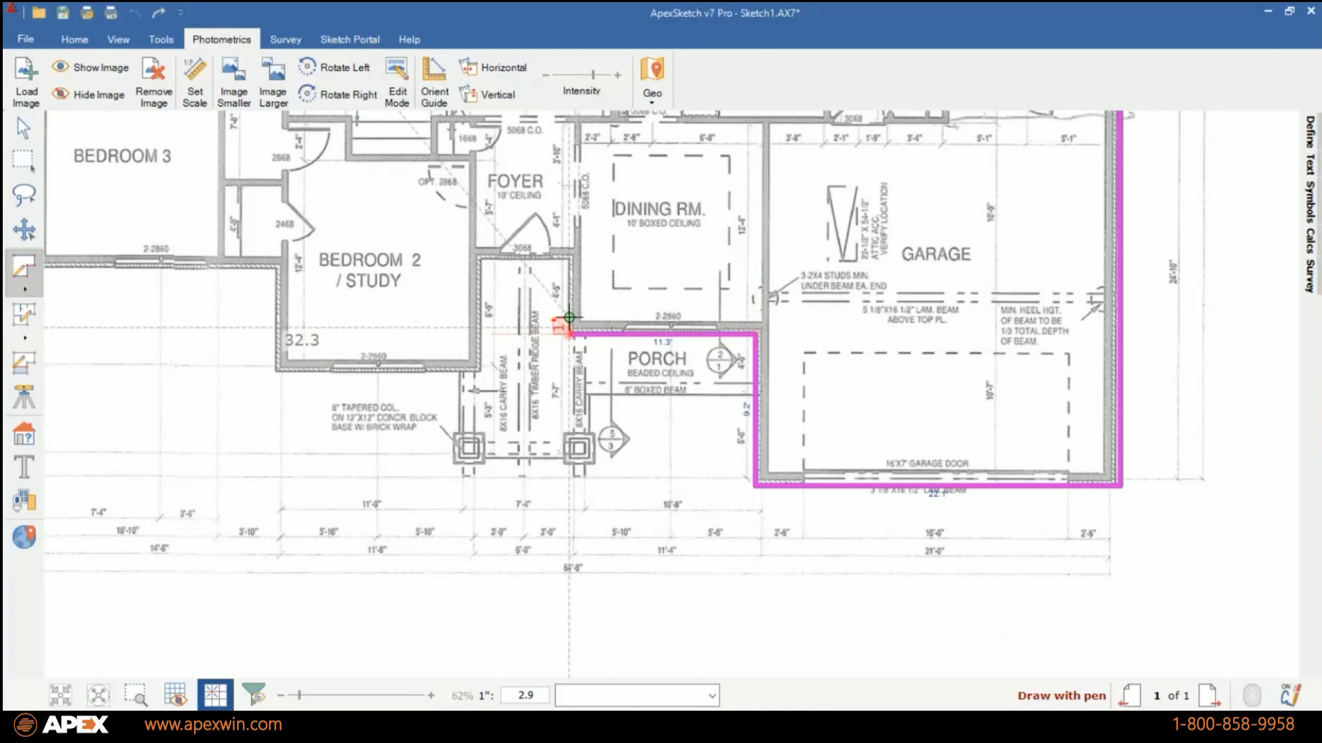
click(568, 259)
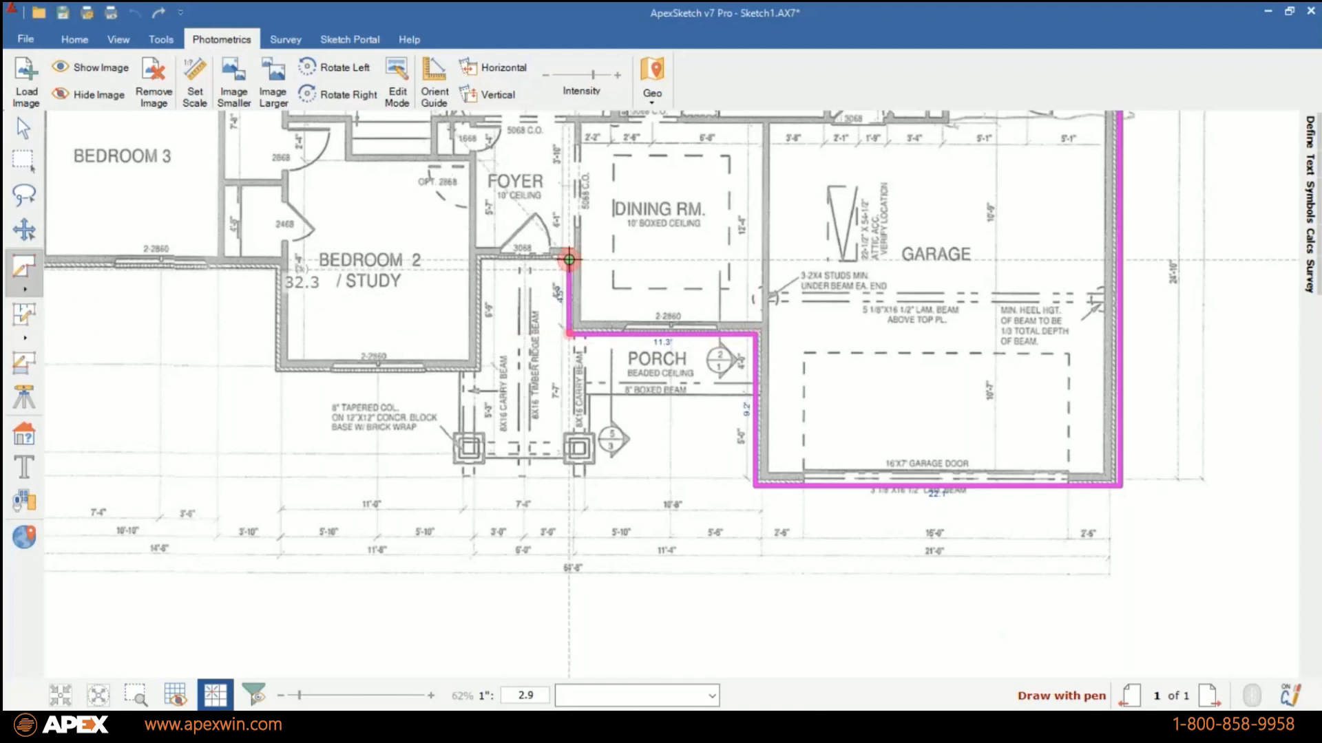
Trace the foyer entry wall and around Bedroom 2 / Study, with its front wall about 12.5 ft and its outer side about 6.3 ft.
click(480, 259)
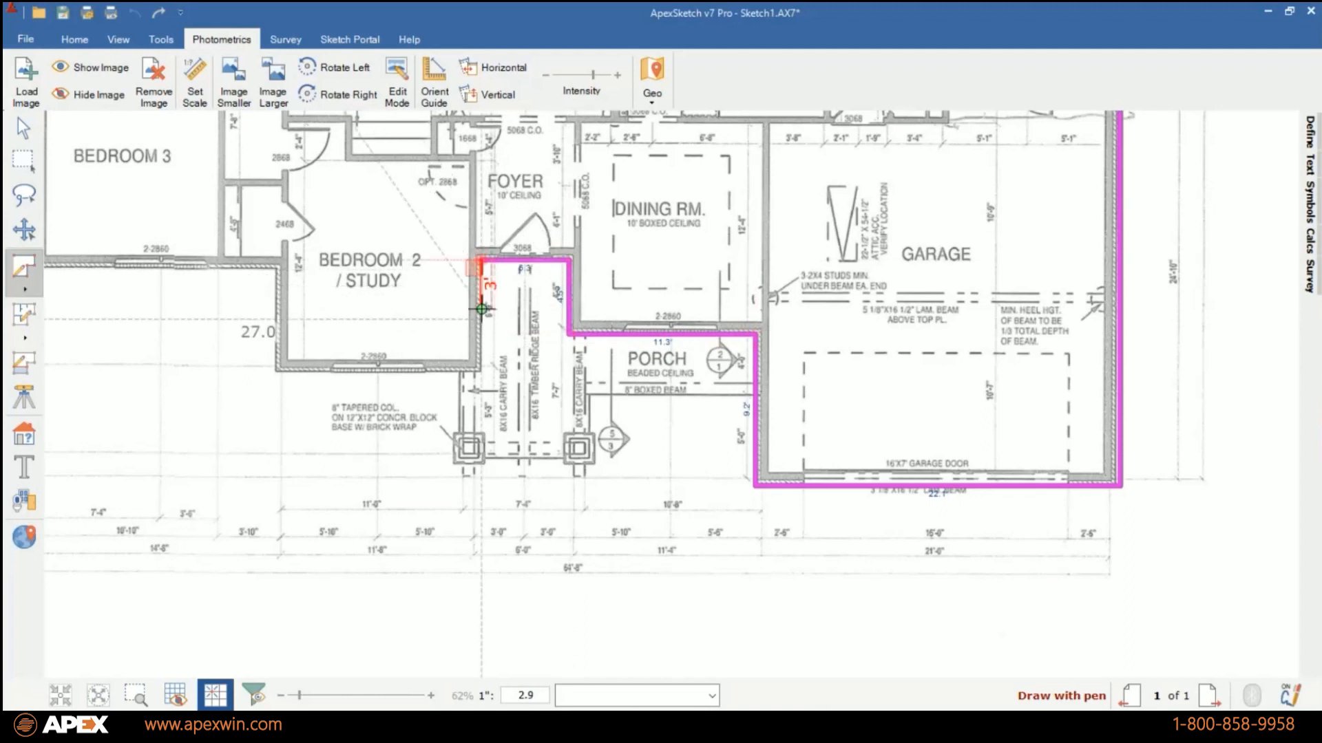
click(480, 371)
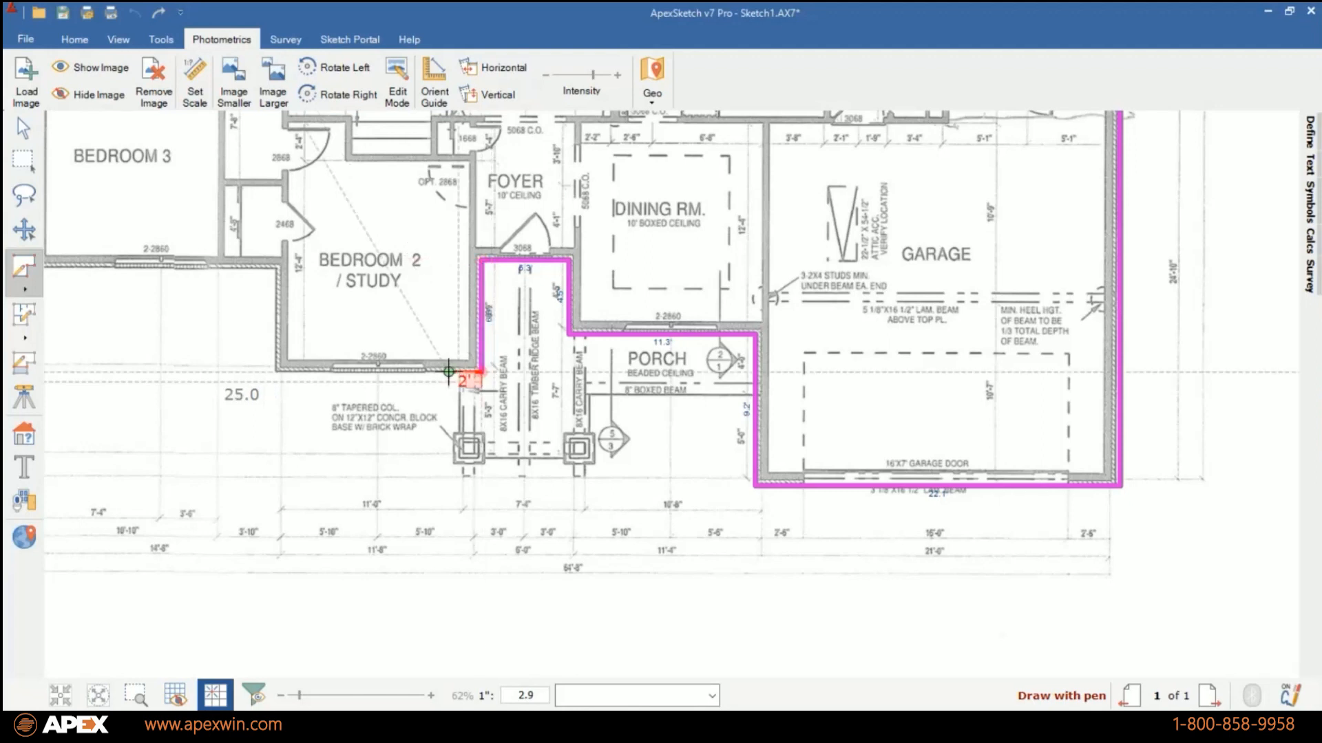
click(275, 371)
click(275, 267)
Trace Bedroom 3's front wall about 14.5 ft and close the area with the 36.2 ft side wall at Bedroom 4's starting corner.
scroll(276, 267, down, 3)
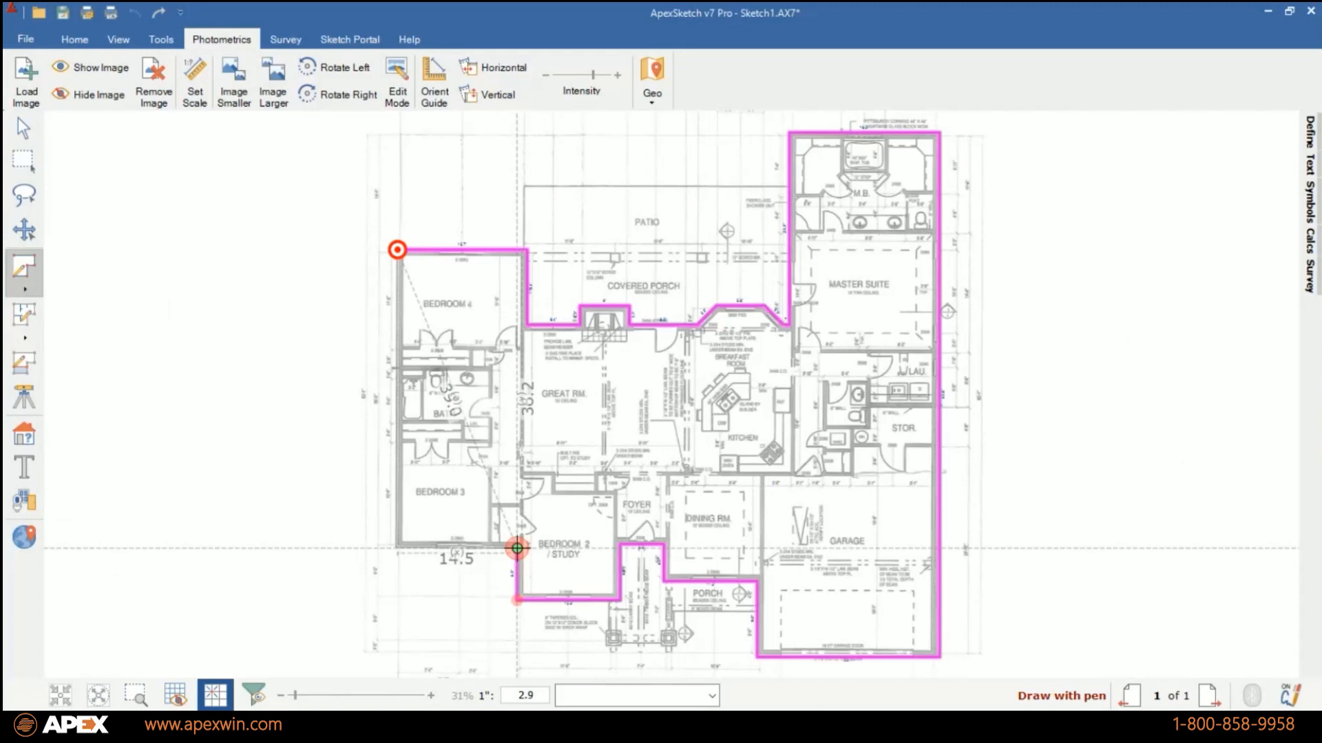
click(397, 548)
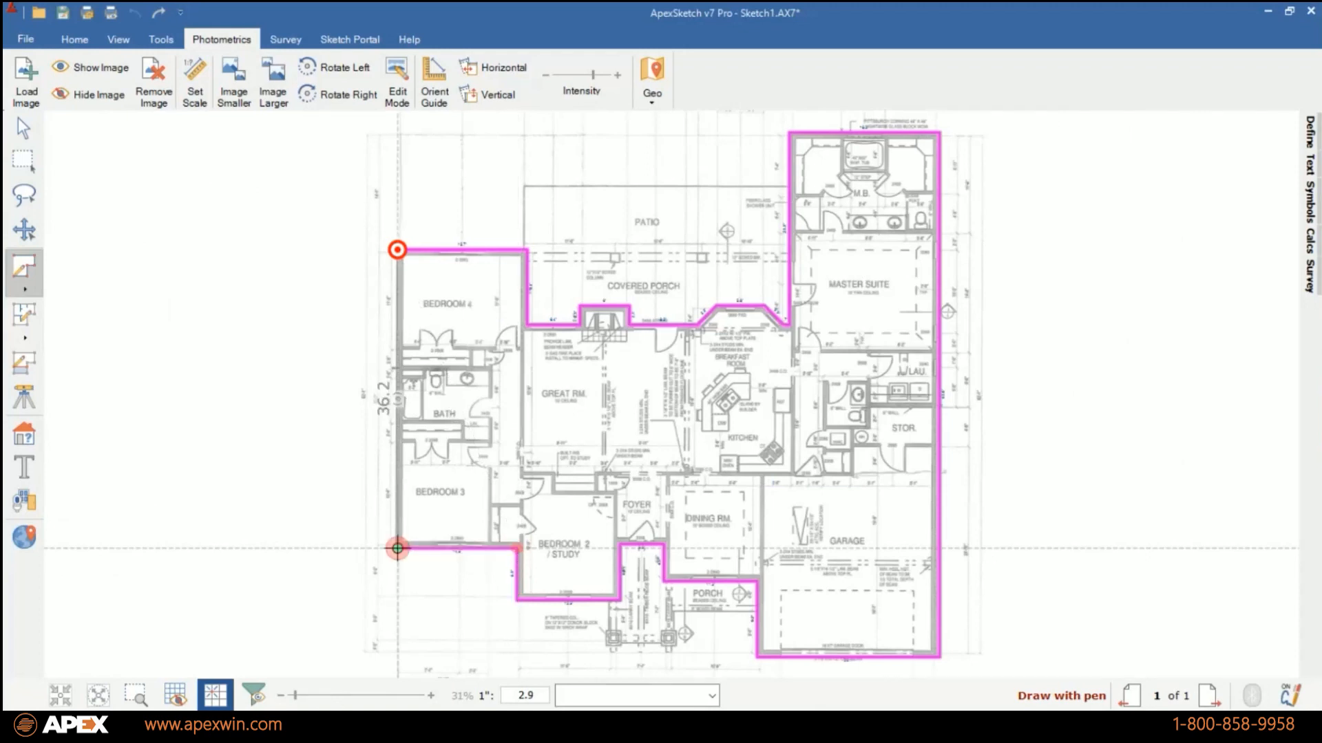
click(397, 250)
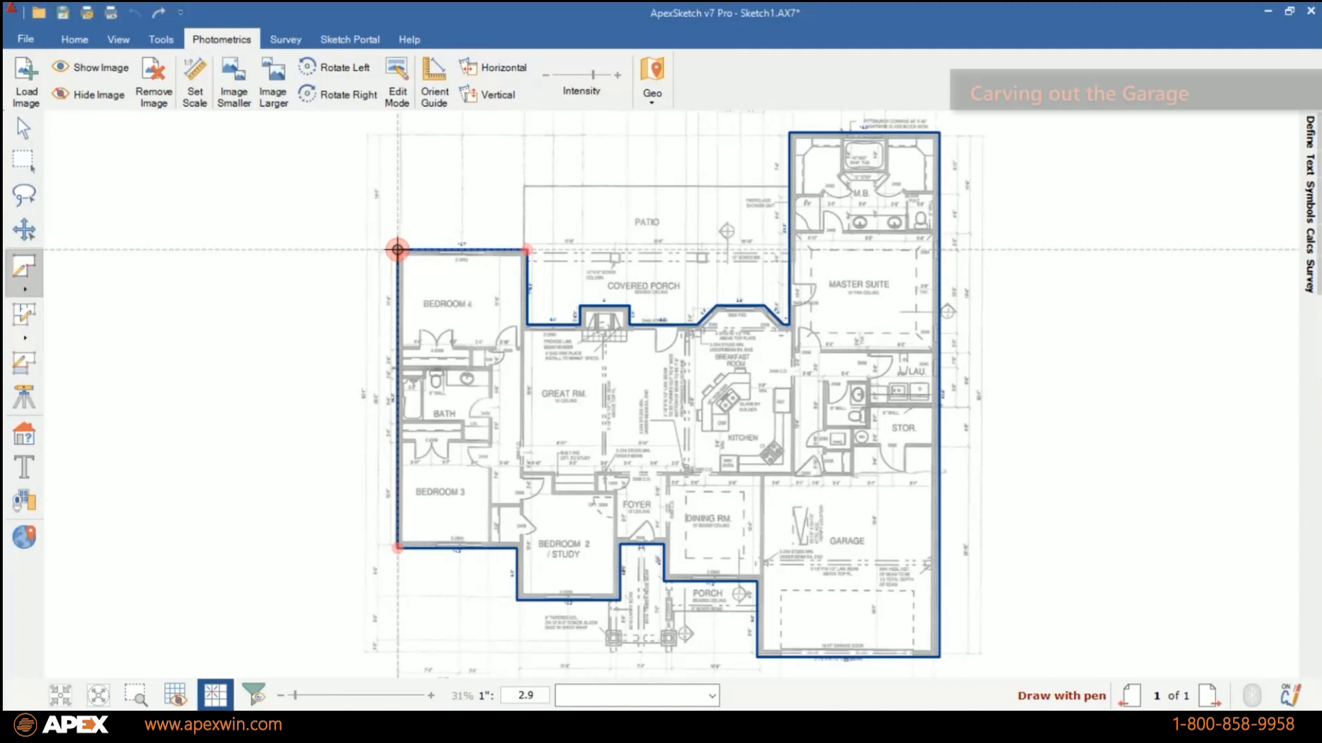
scroll(764, 581, up, 5)
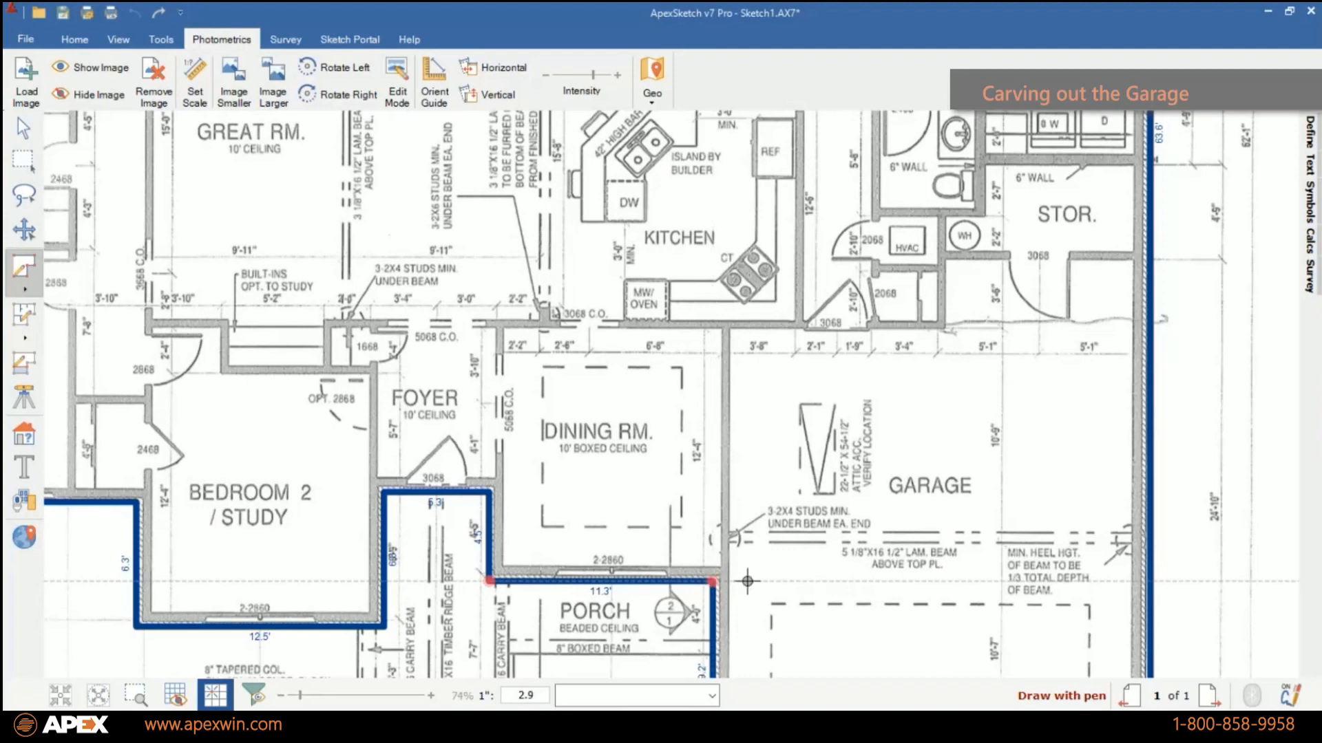
Start at the dining room's front corner by the porch and trace the wall shared with the garage, about 12.8 ft.
click(713, 582)
key(Up)
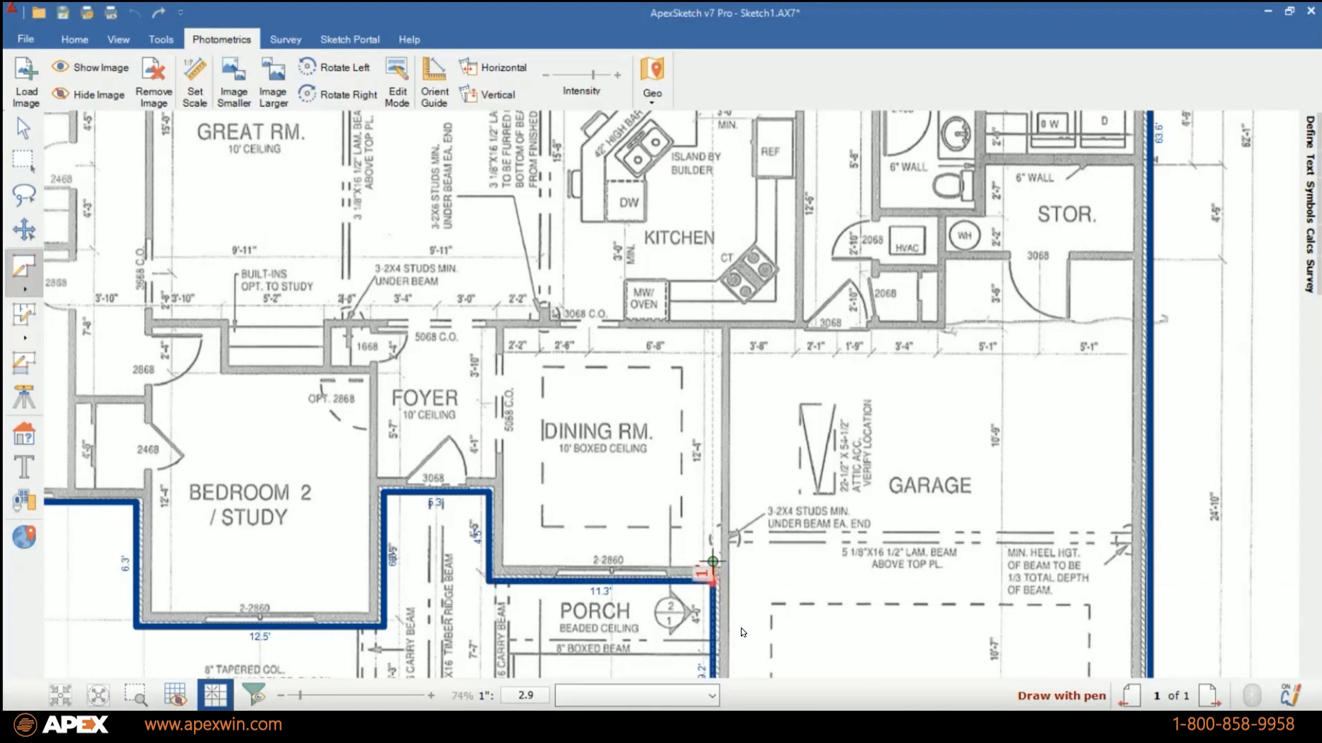
key(Down)
key(Right)
key(Left)
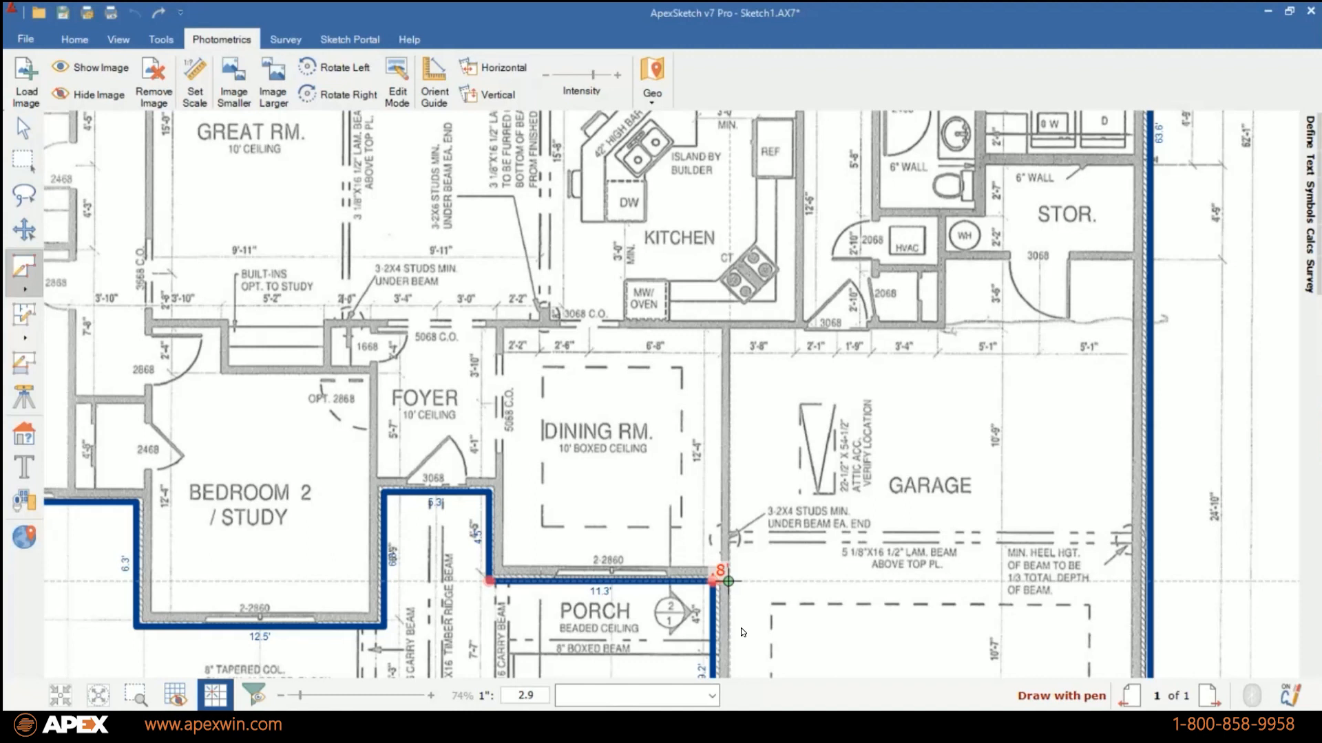
key(Left)
key(Up)
key(Up)
key(Up)
key(Up)
key(Up)
key(Up)
key(Up)
key(Up)
key(Up)
key(Up)
key(Up)
key(Up)
key(Up)
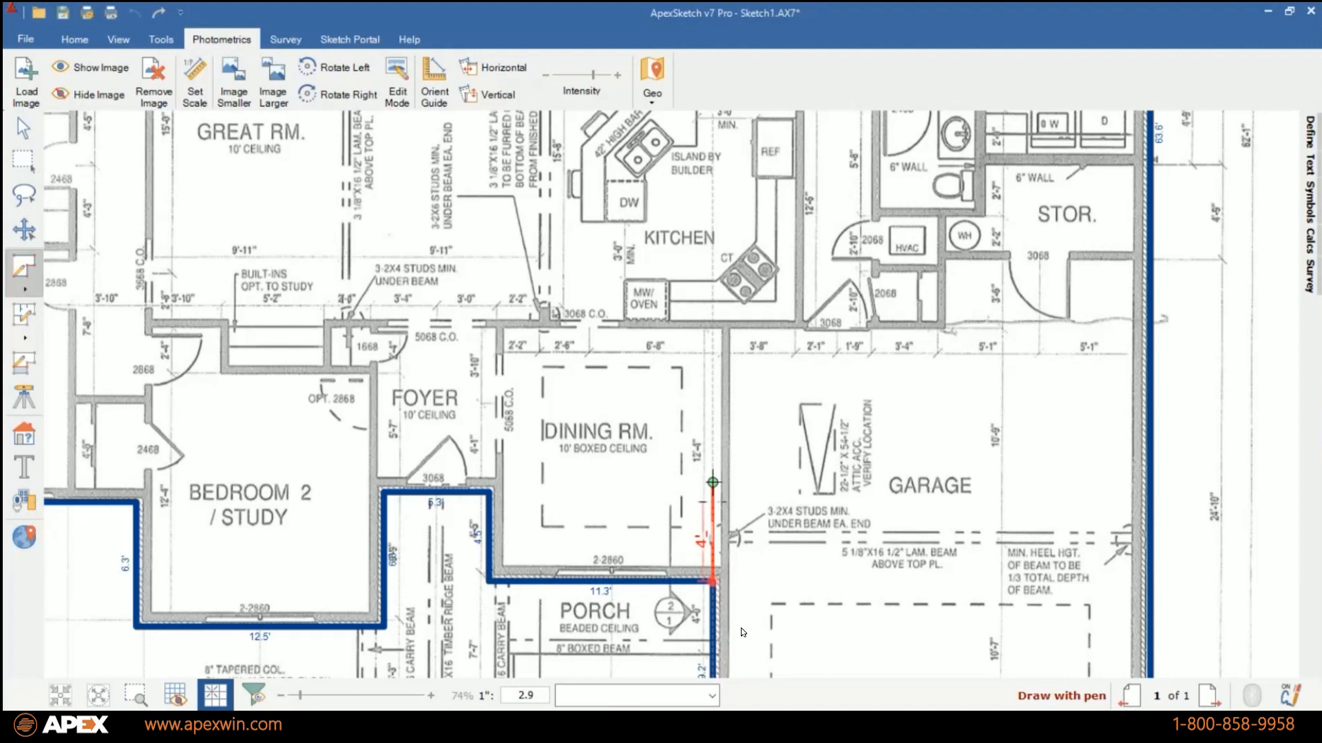
key(Right)
key(Right)
key(Right)
key(Right)
key(Right)
key(Right)
key(Right)
key(Right)
key(Right)
key(Right)
key(Right)
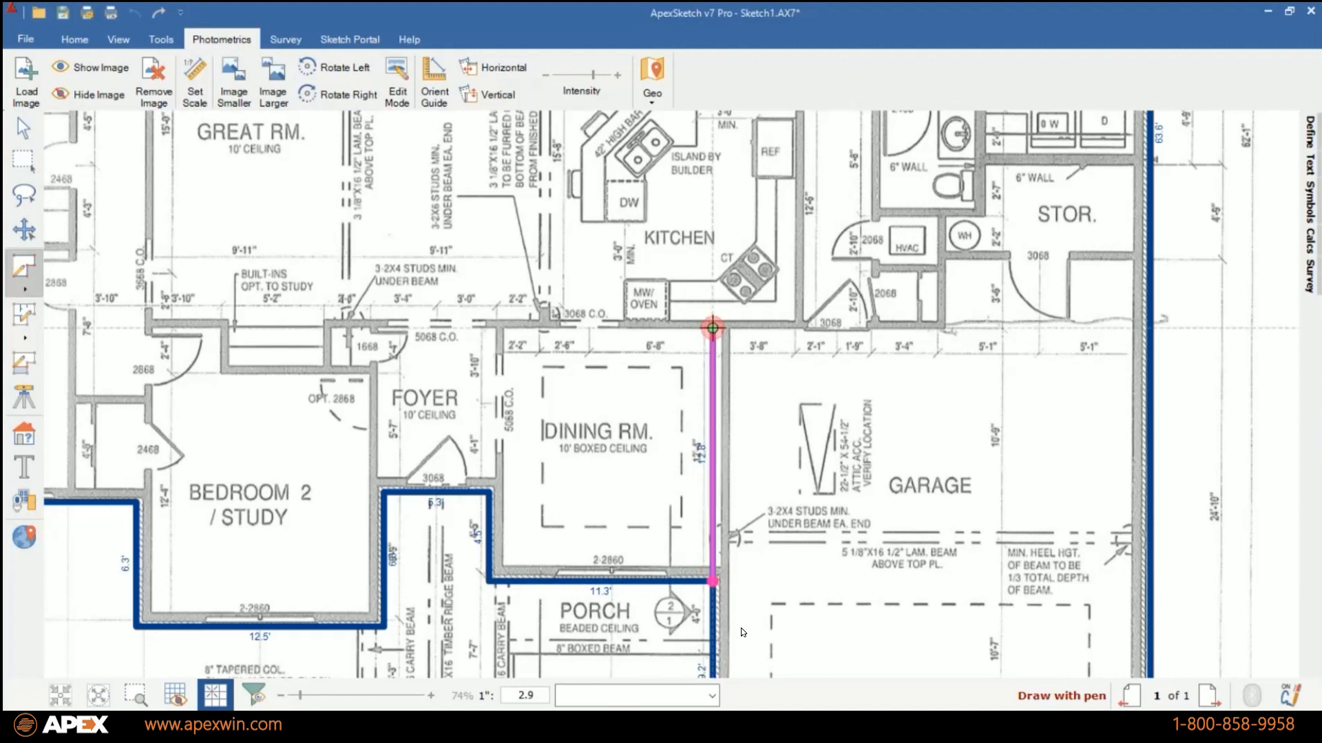
Continue the garage divider about 11.7 ft along the kitchen-side wall and about 5.6 ft up past the HVAC closet.
key(Right)
key(Right)
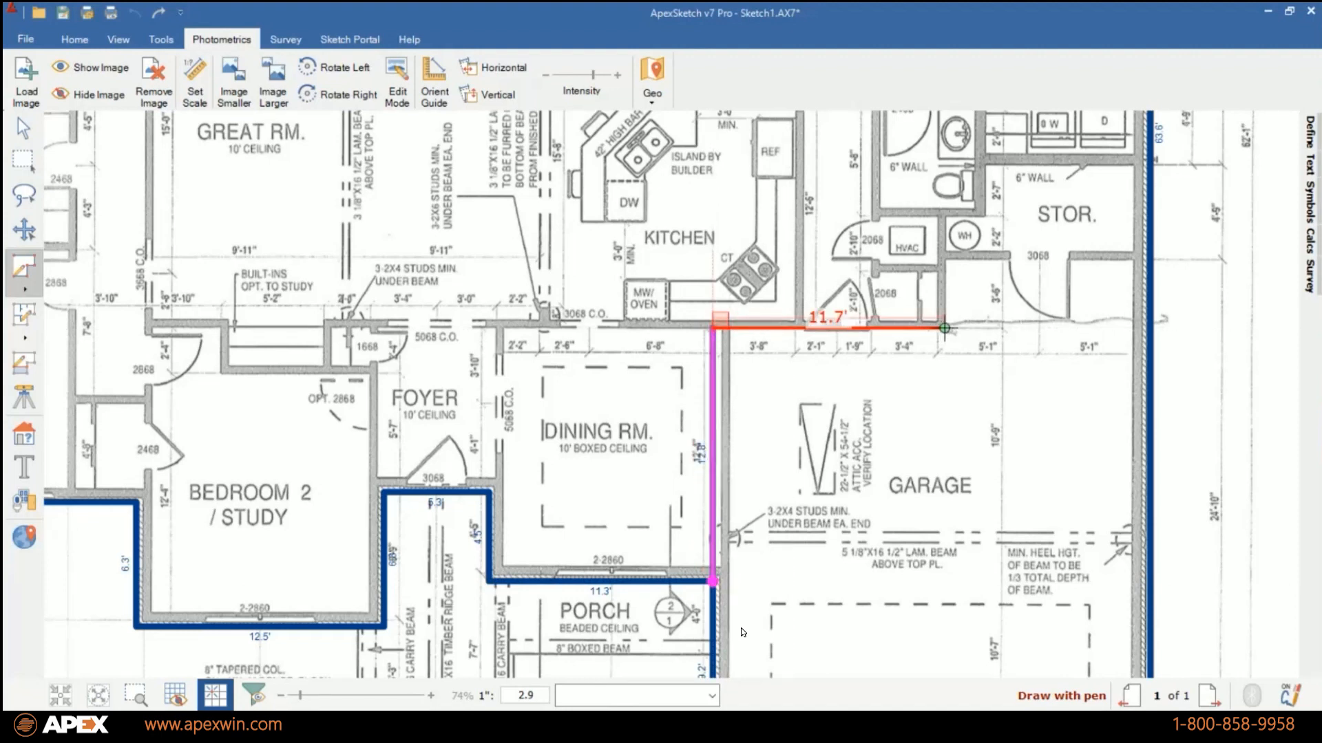
key(Up)
key(Up)
key(Up)
key(Up)
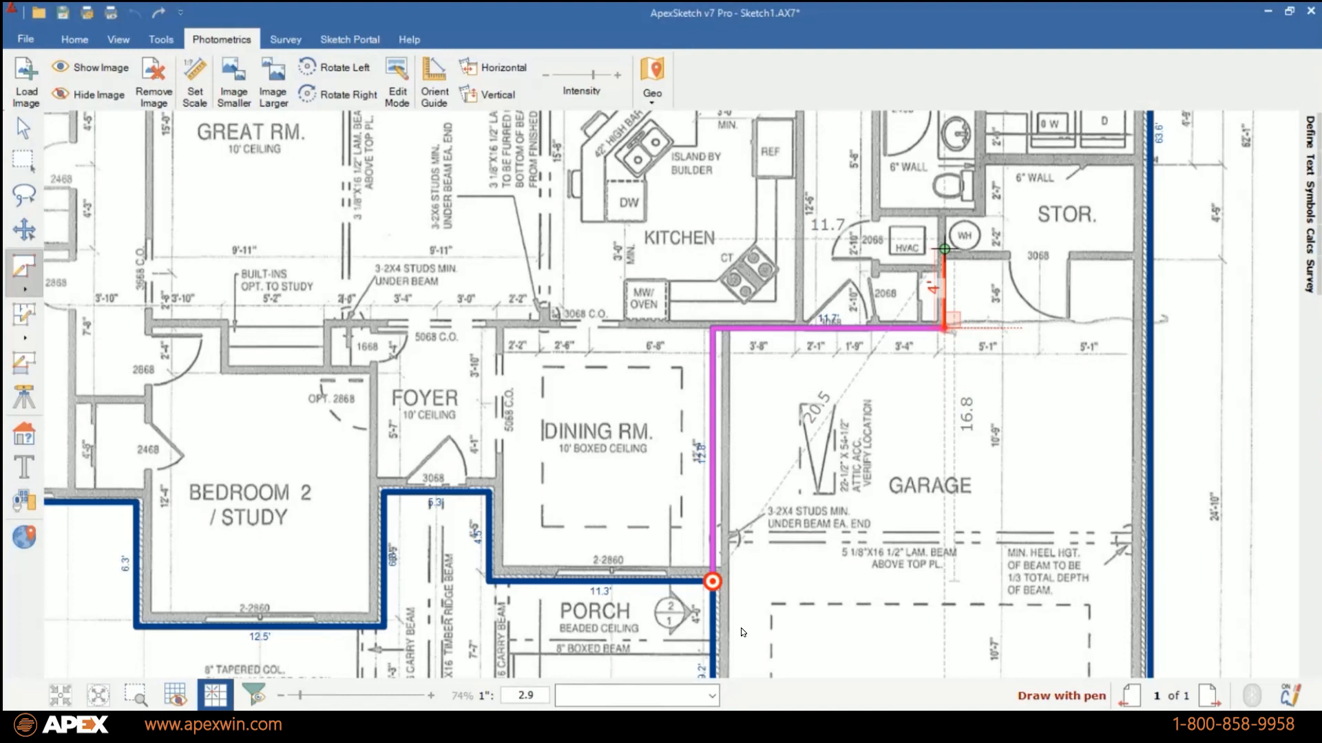
key(Up)
key(Up)
key(Up)
key(Up)
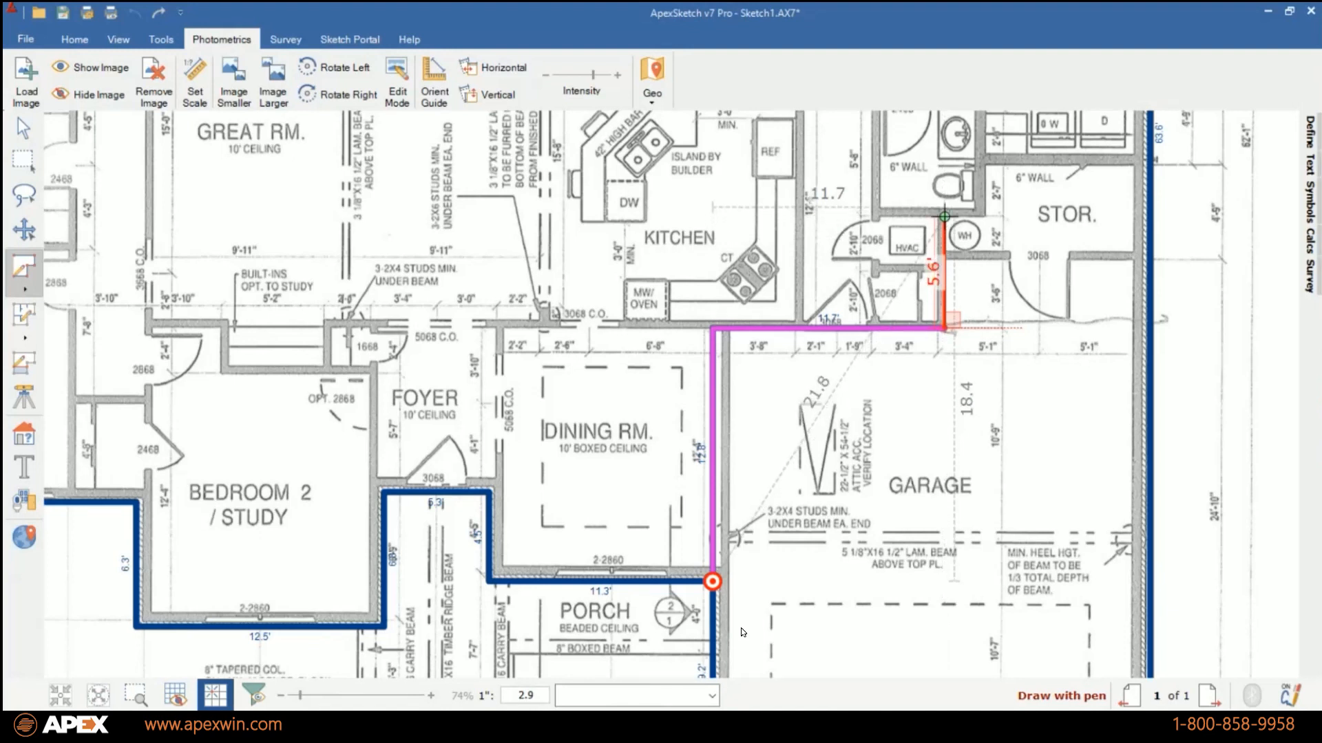
Jog the divider about 2 ft over and 2.7 ft up beside the water heater, and finish about 8.4 ft across at the outer wall.
key(Right)
key(Right)
key(Right)
key(Up)
key(Up)
key(Up)
key(Up)
key(Up)
key(Up)
key(Up)
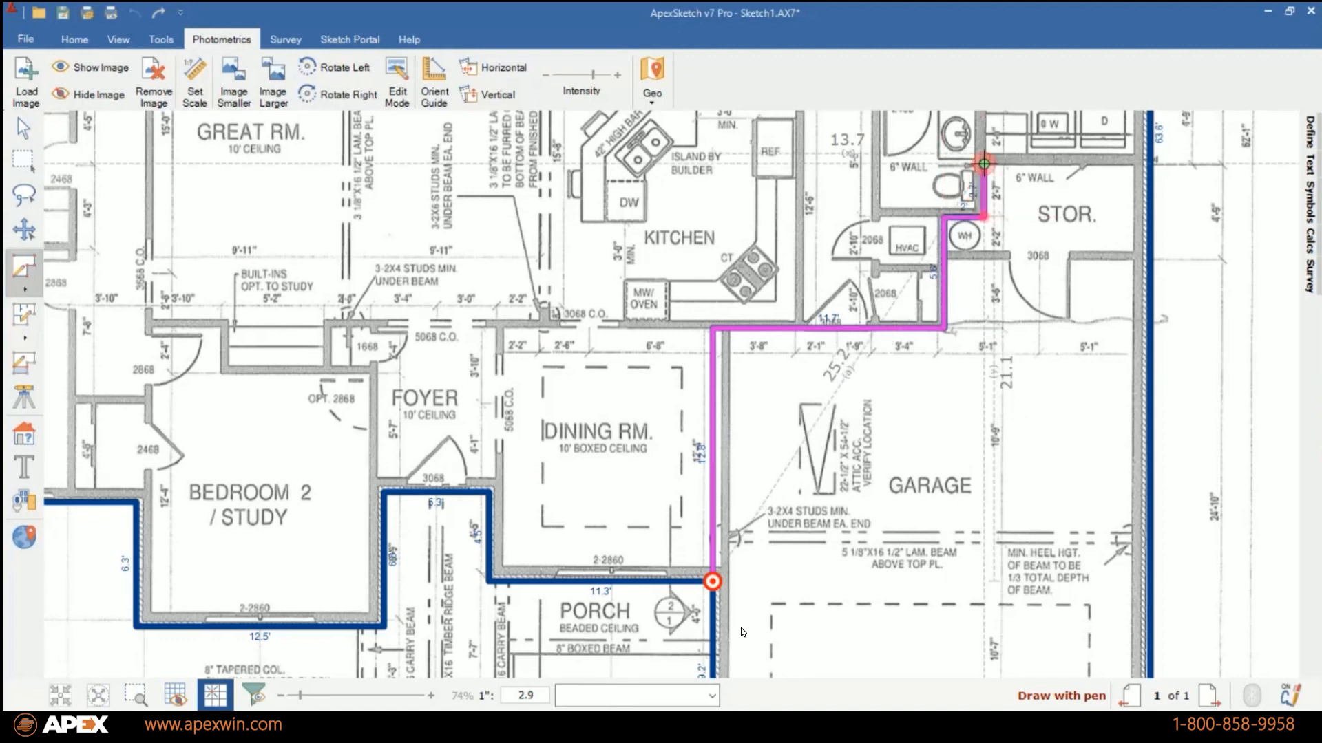
key(ctrl+Right)
key(Return)
key(Return)
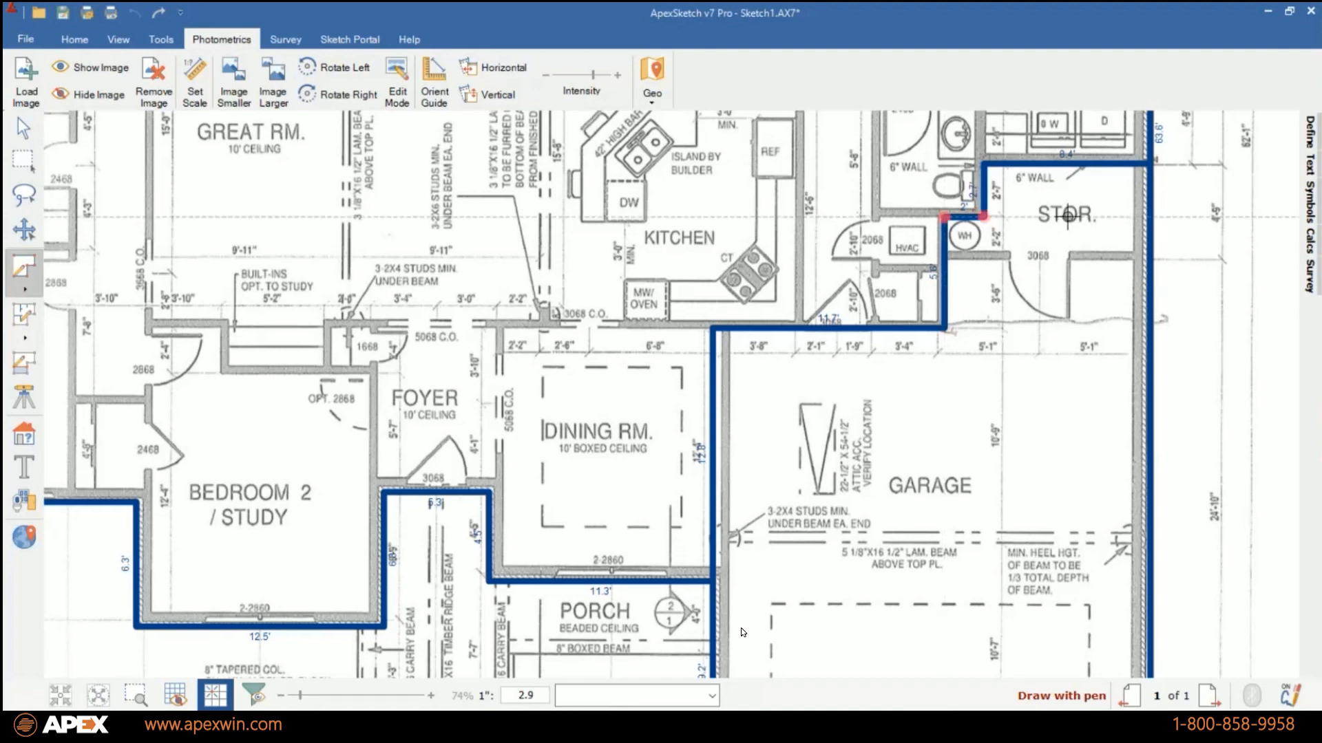
Outline the rear patio from Bedroom 4's corner, about 7.7 ft up and 32.2 ft across to the master suite wall.
click(104, 696)
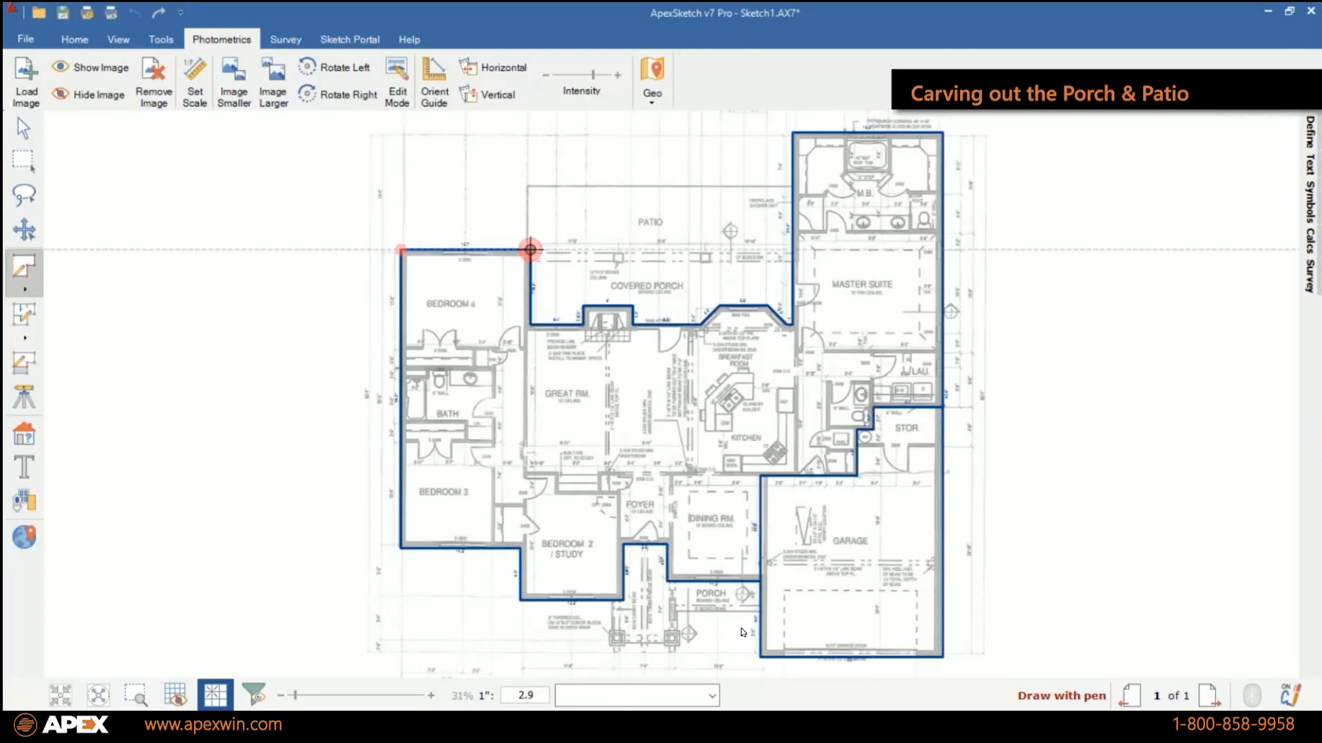
click(531, 250)
click(527, 185)
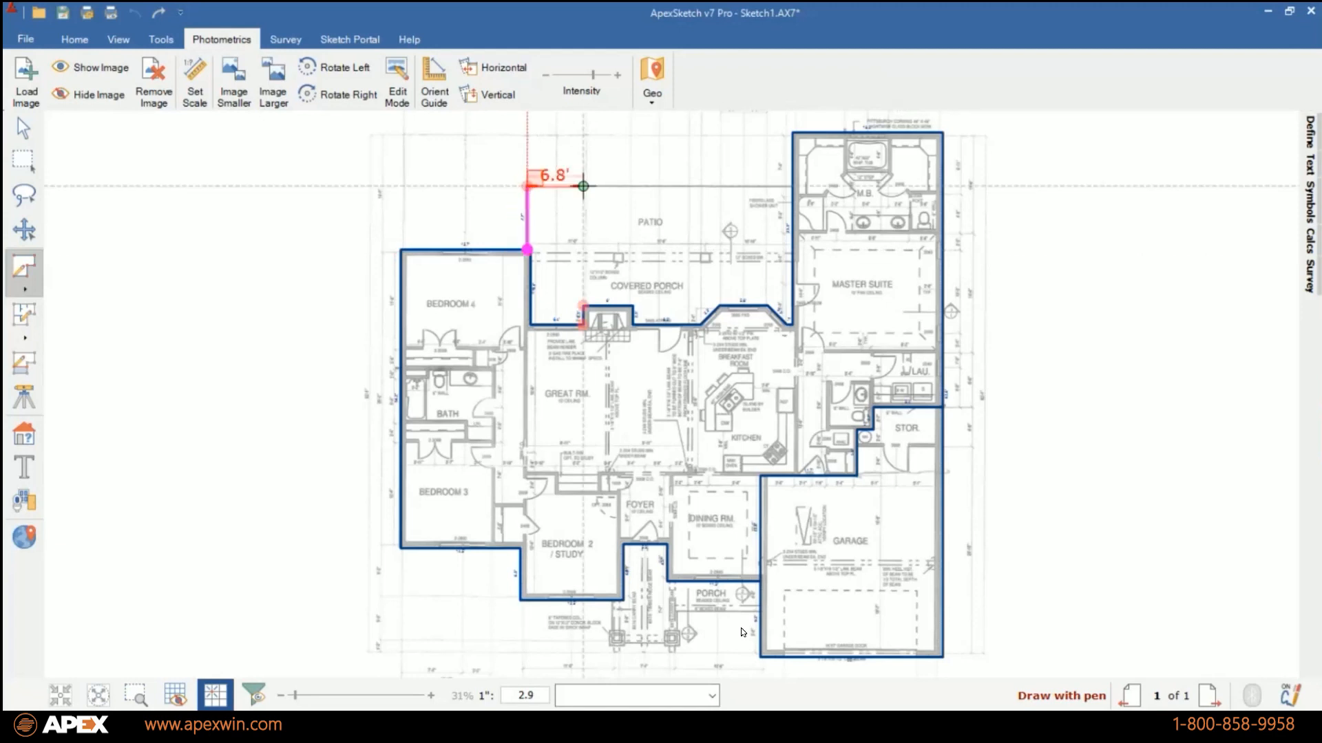
click(792, 186)
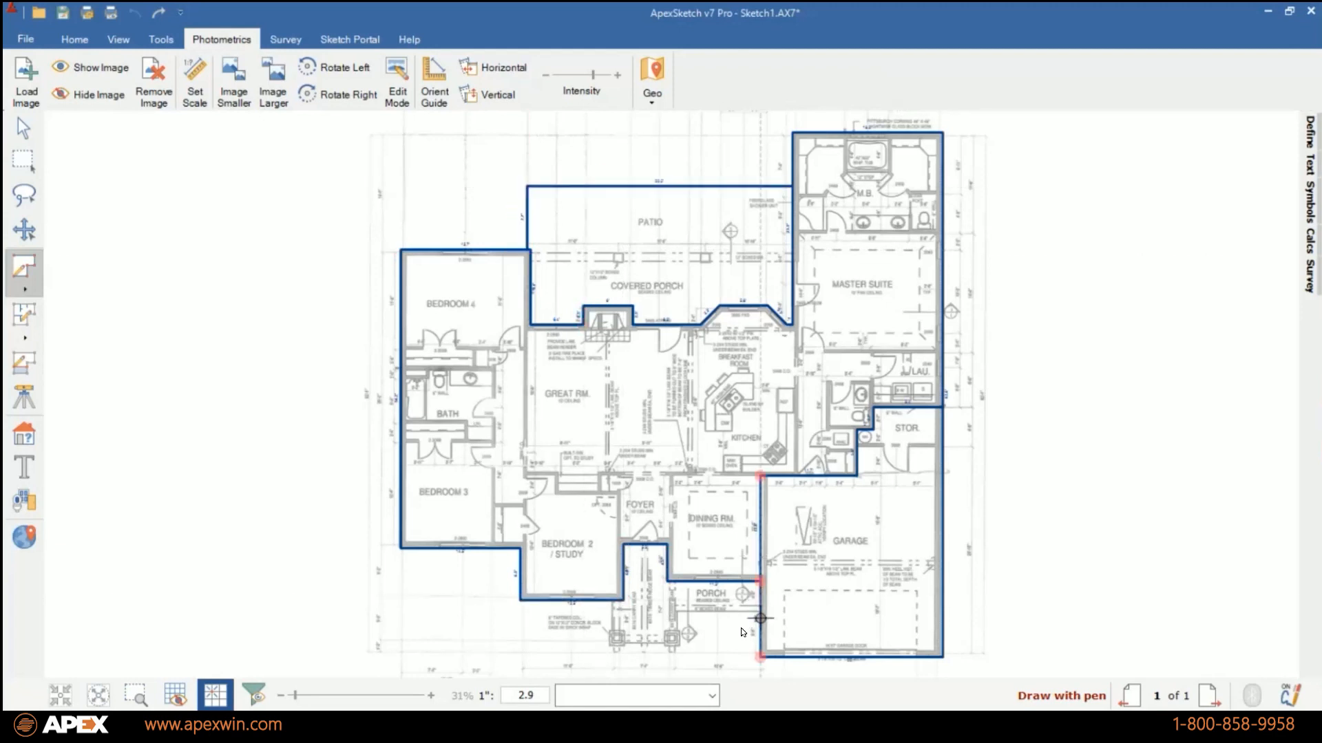
Outline the front porch from the garage wall with sides of about 10 ft, 3.7 ft, 8 ft and 5.1 ft, ending at Bedroom 2's front wall.
scroll(760, 619, up, 2)
scroll(760, 618, up, 1)
click(759, 544)
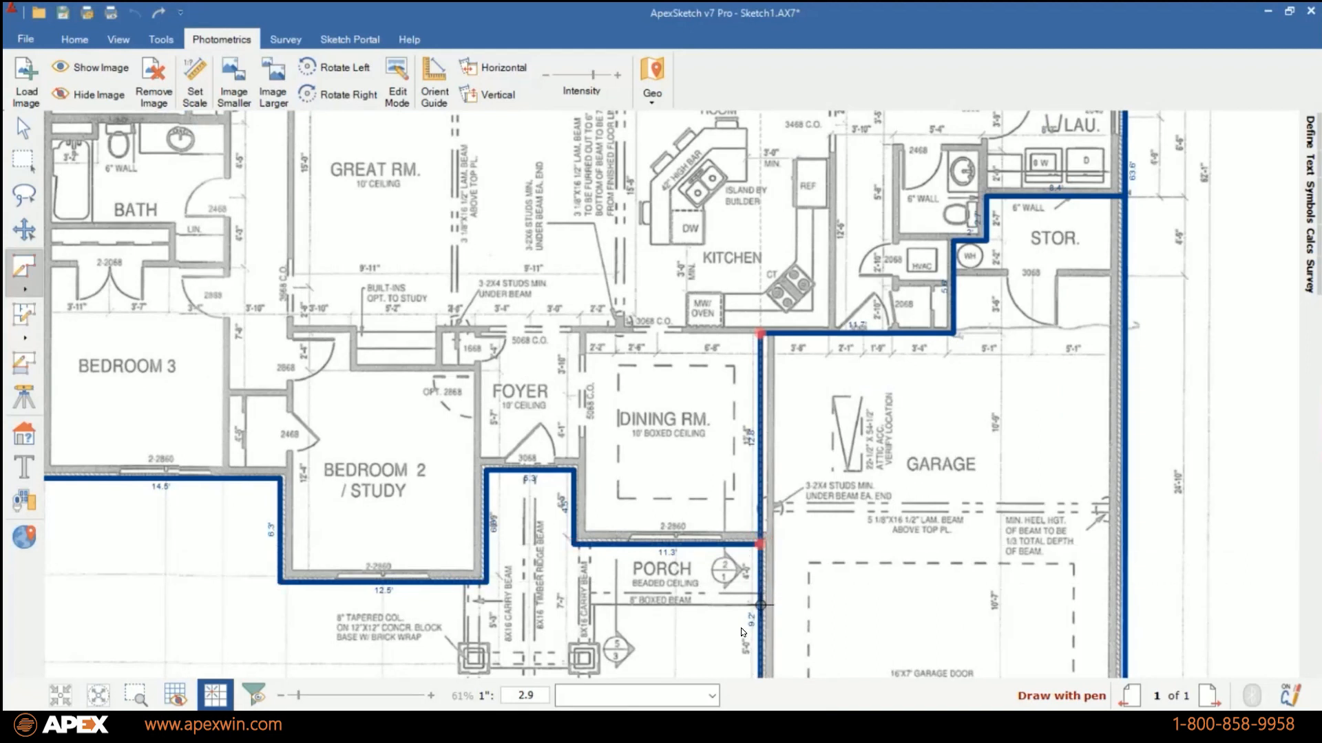
click(760, 605)
click(594, 605)
click(595, 666)
click(463, 665)
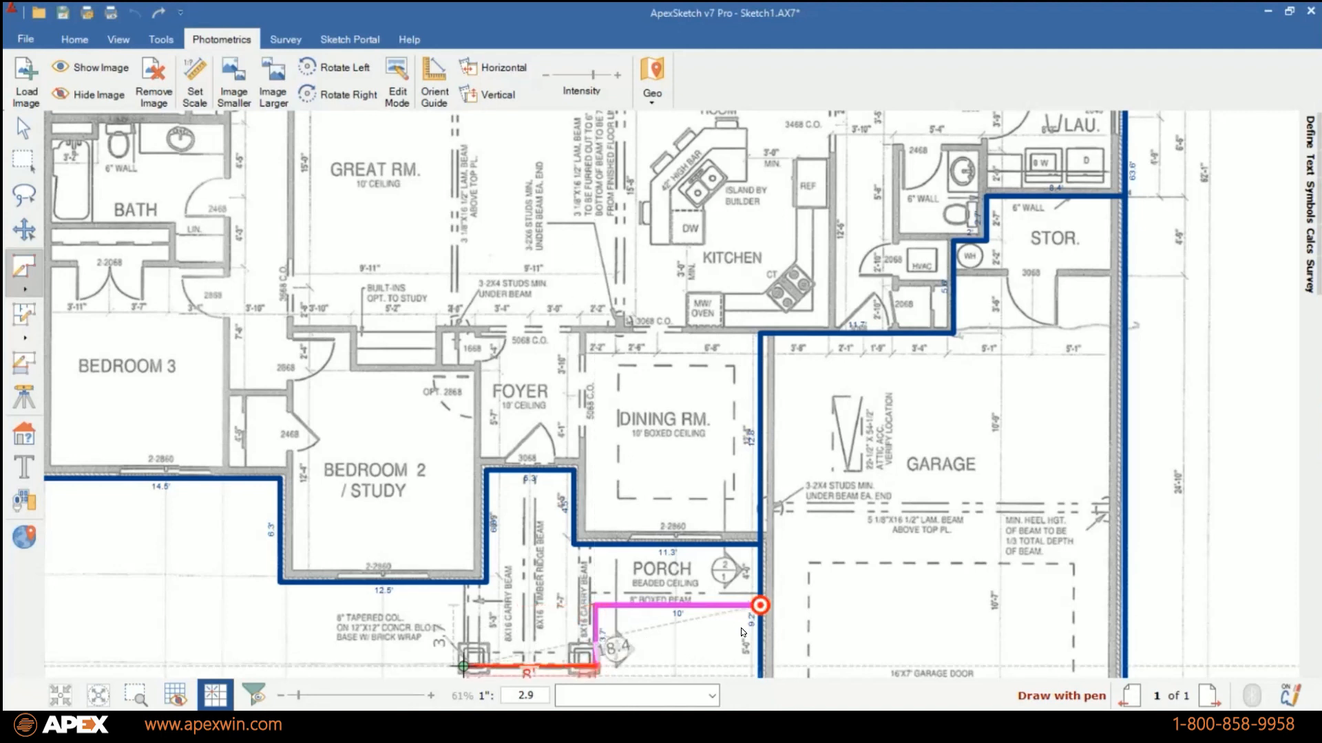
click(463, 581)
click(463, 582)
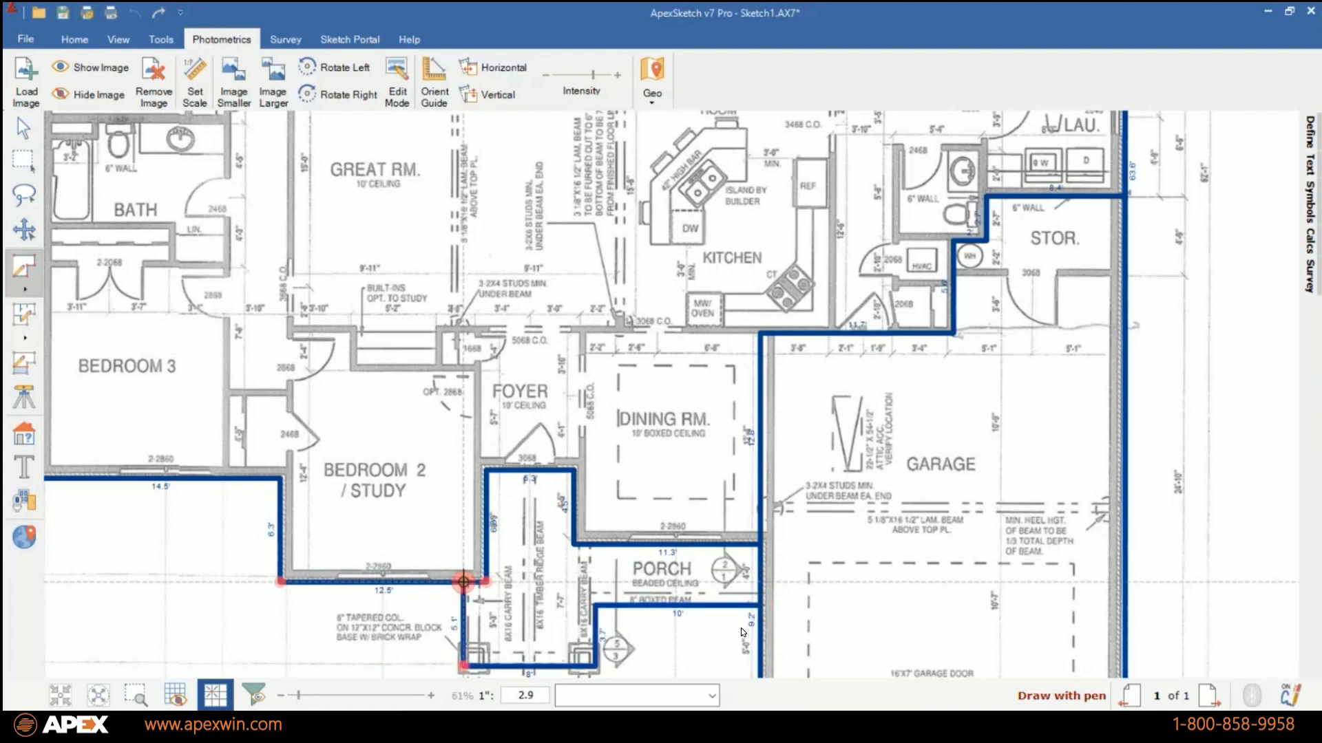
Lower the intensity of the floor plan image so the traced lines stand out.
click(103, 694)
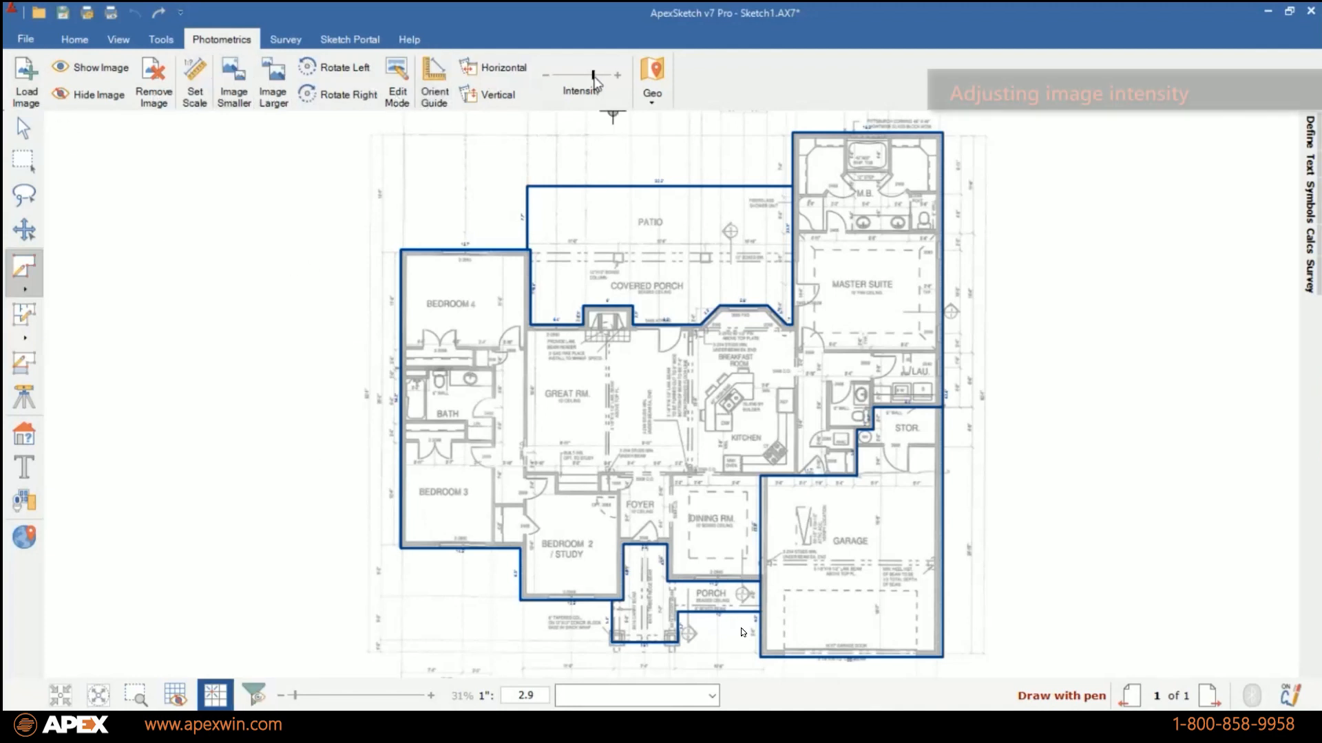
drag(596, 81, 574, 78)
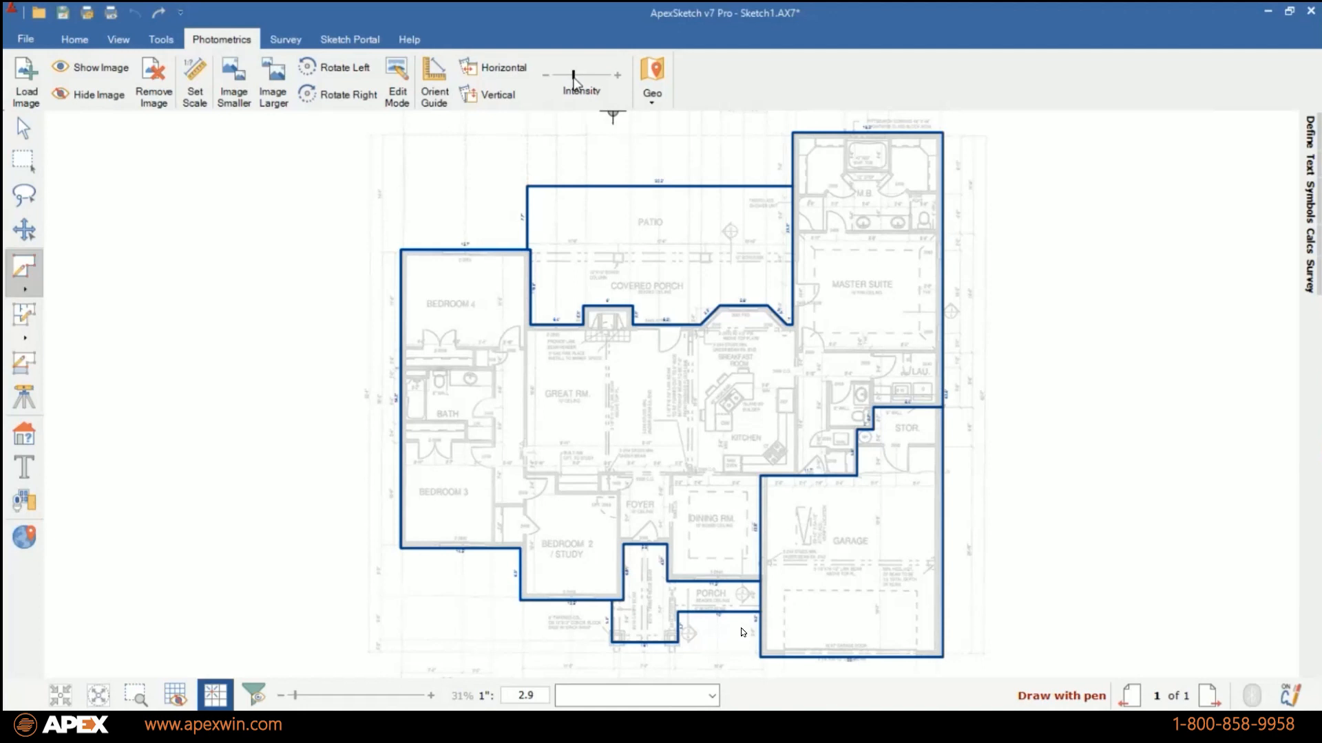
mouse_move(574, 78)
mouse_down()
mouse_move(623, 81)
mouse_move(584, 86)
mouse_up()
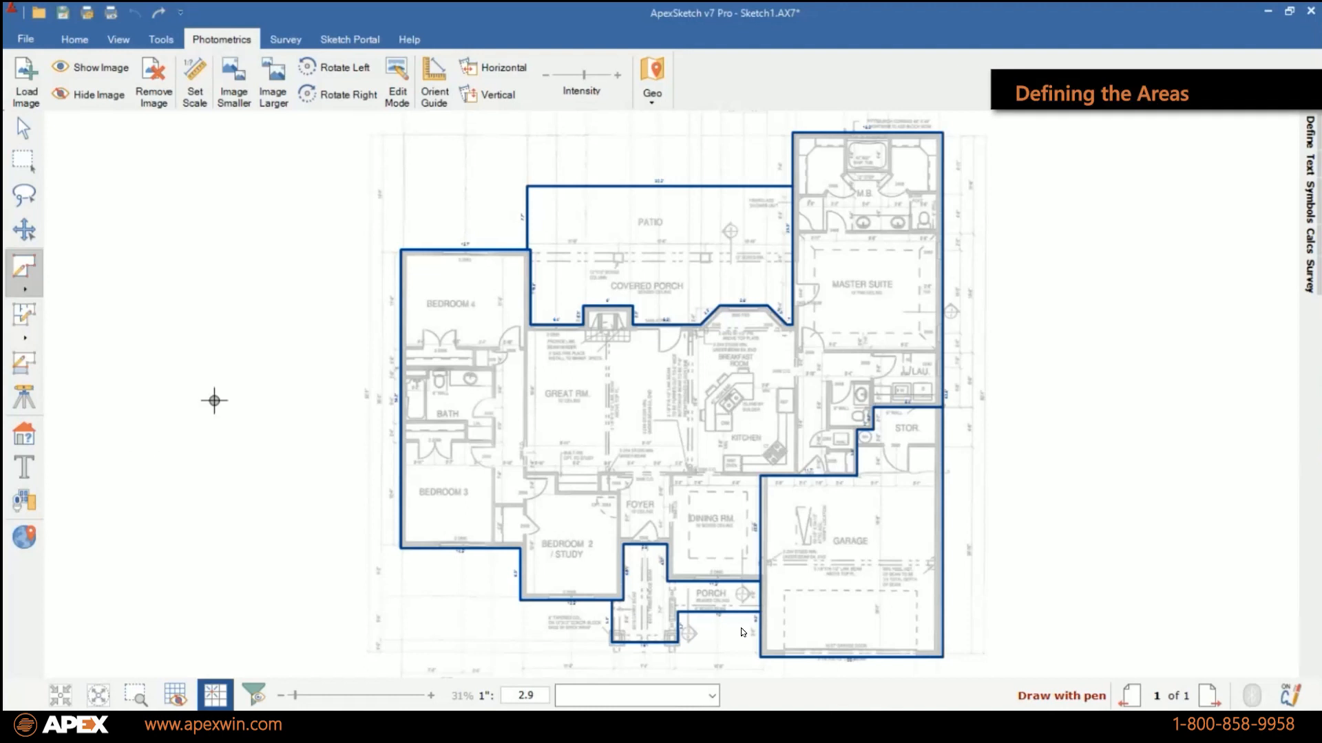
Define the main house area as GLA1 - First Floor.
click(23, 439)
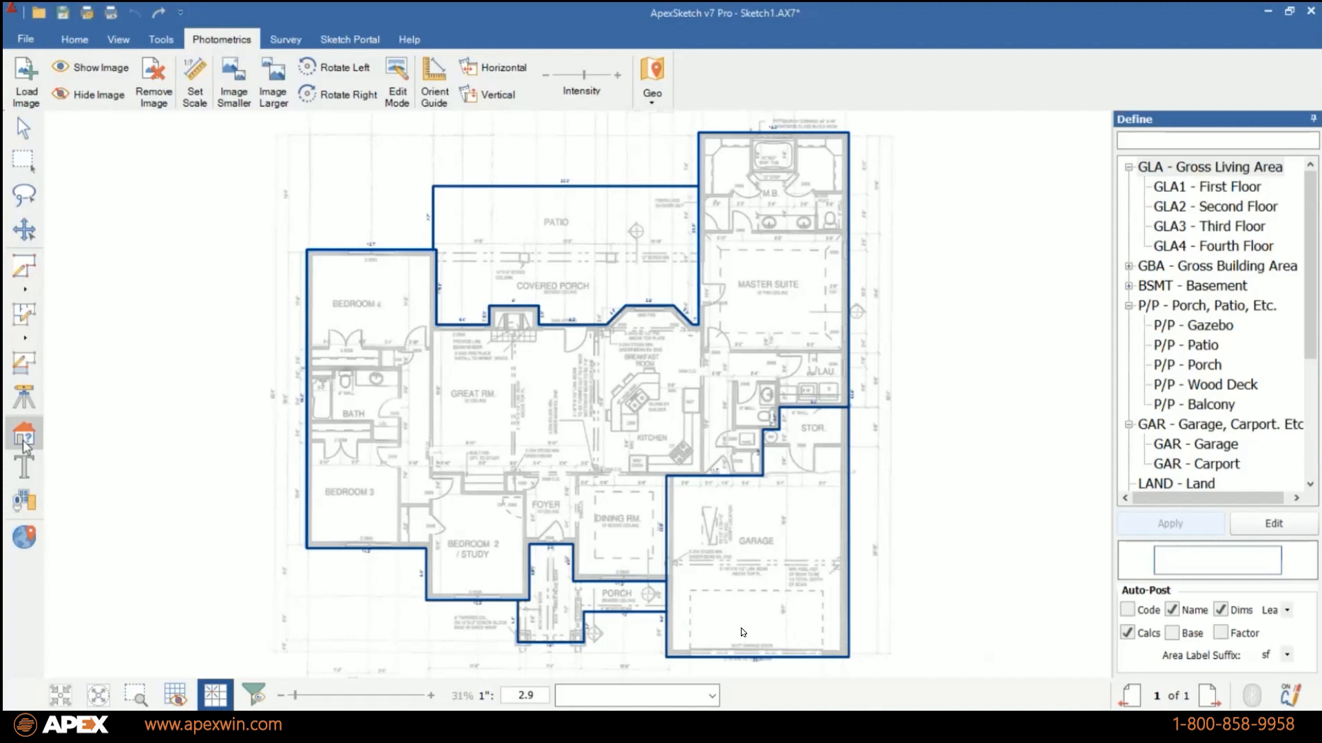
click(500, 412)
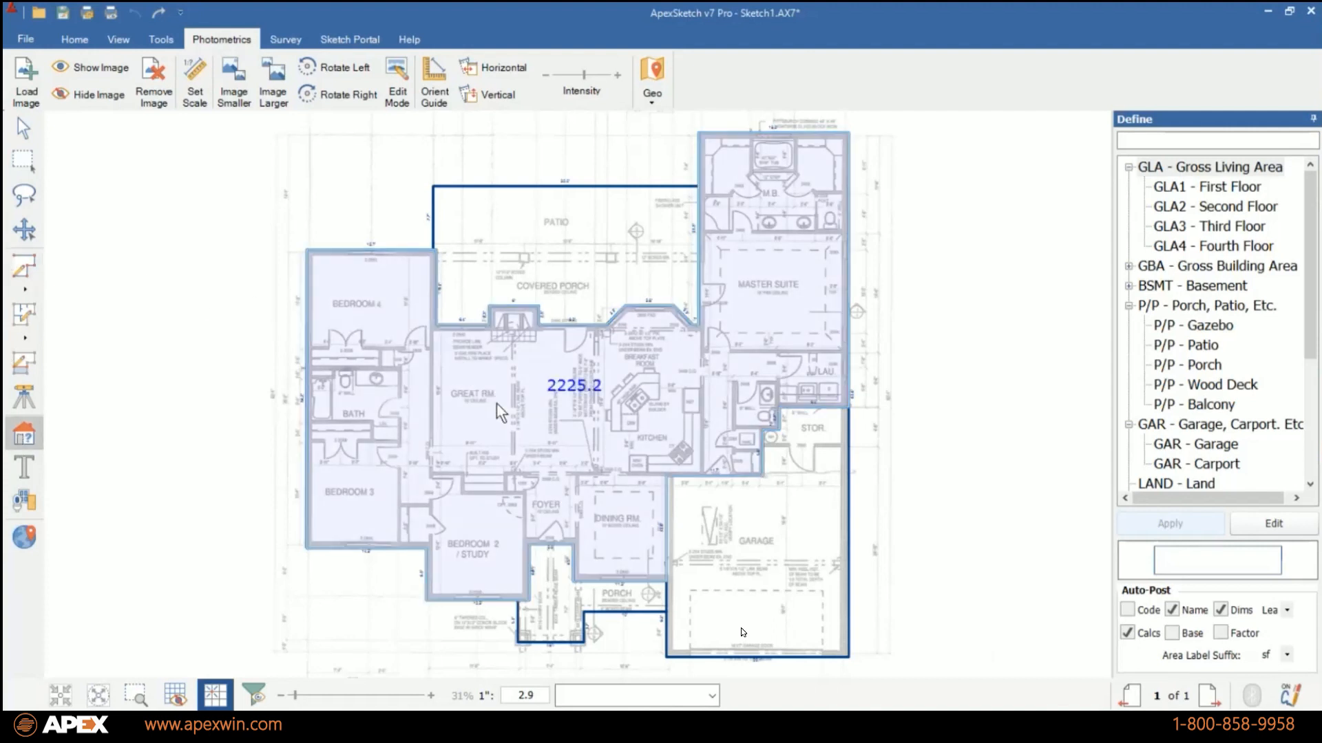
click(1249, 187)
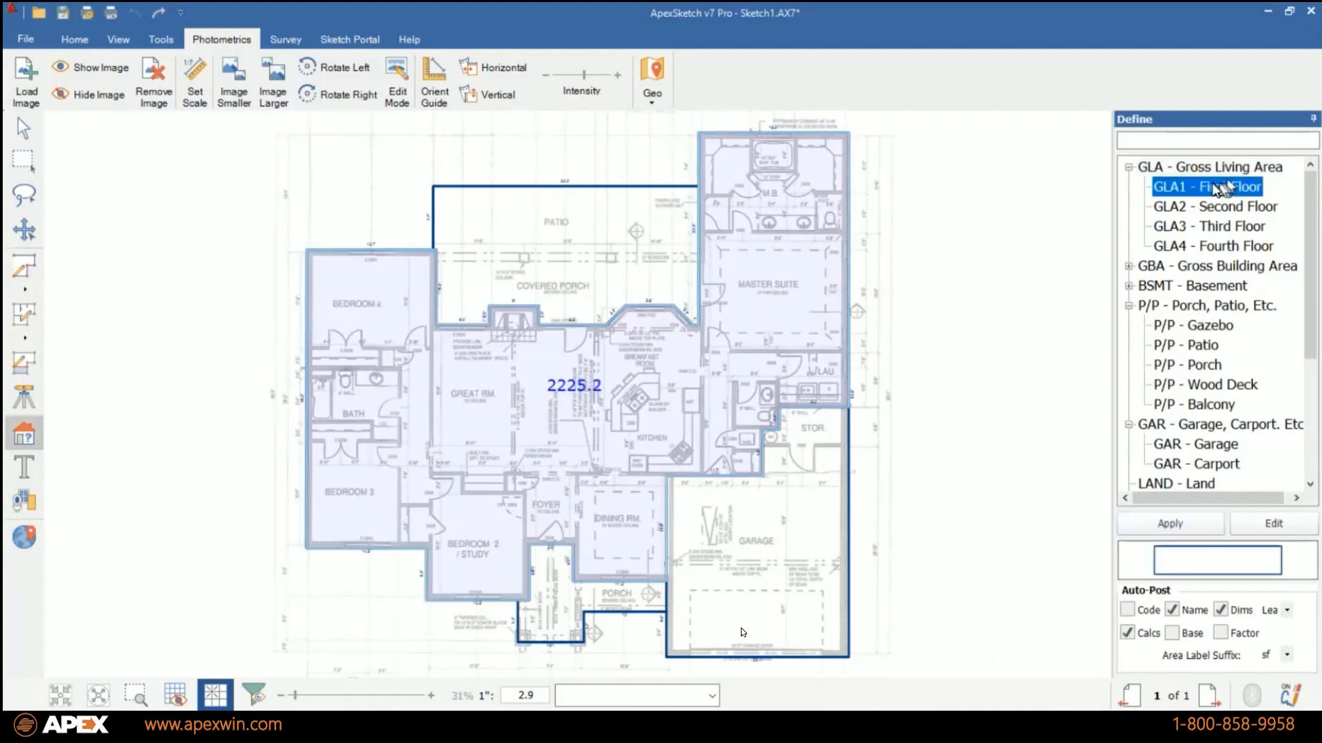
click(1170, 524)
Define the garage and storage area as GAR - Garage.
click(753, 584)
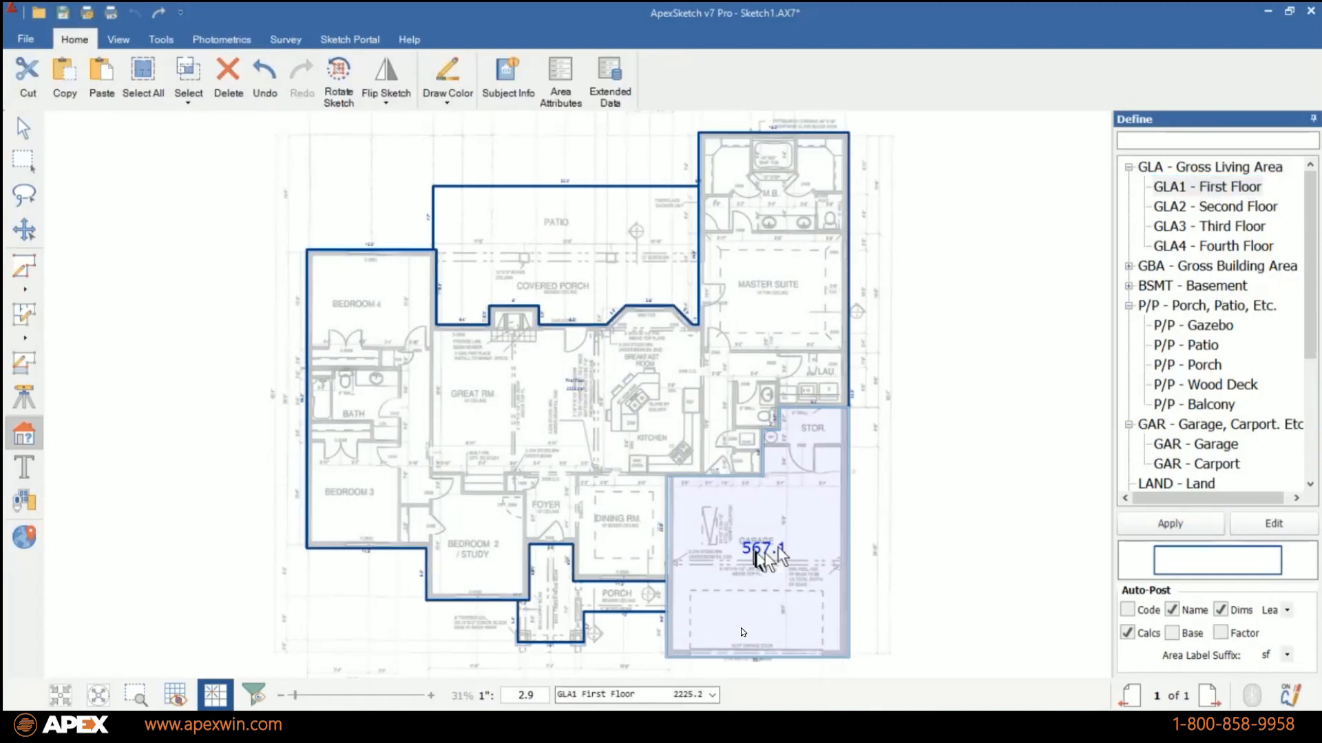
click(1187, 444)
click(1170, 523)
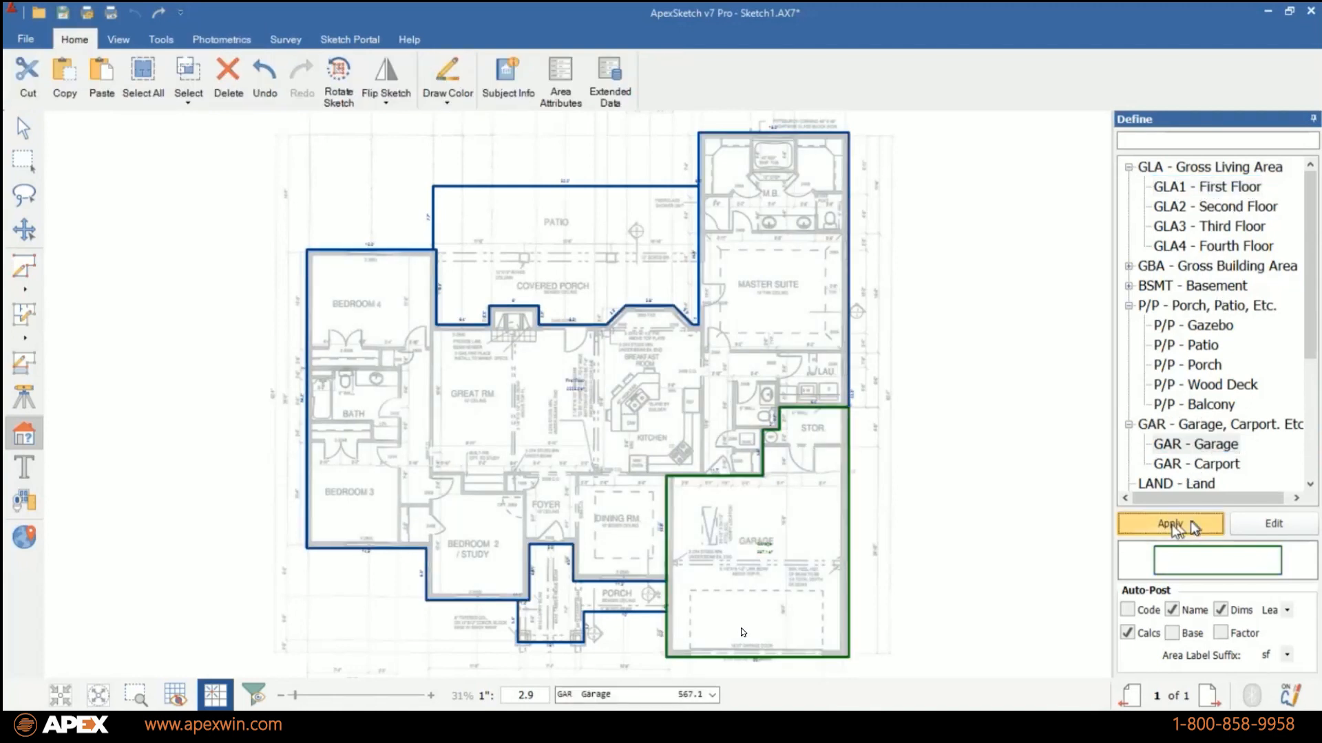
Define the front porch area as P/P - Porch and the rear outdoor area as P/P - Patio.
click(559, 621)
click(1204, 365)
click(1170, 523)
click(565, 234)
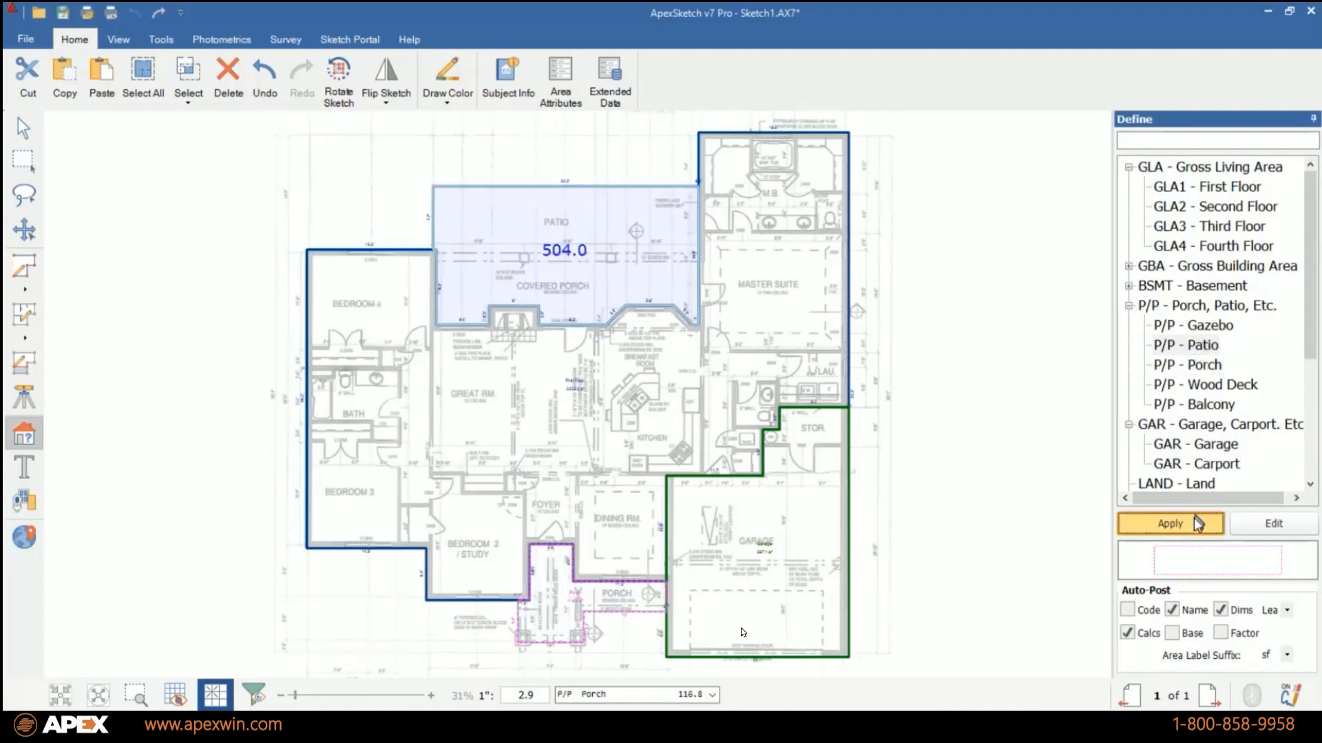
click(1169, 523)
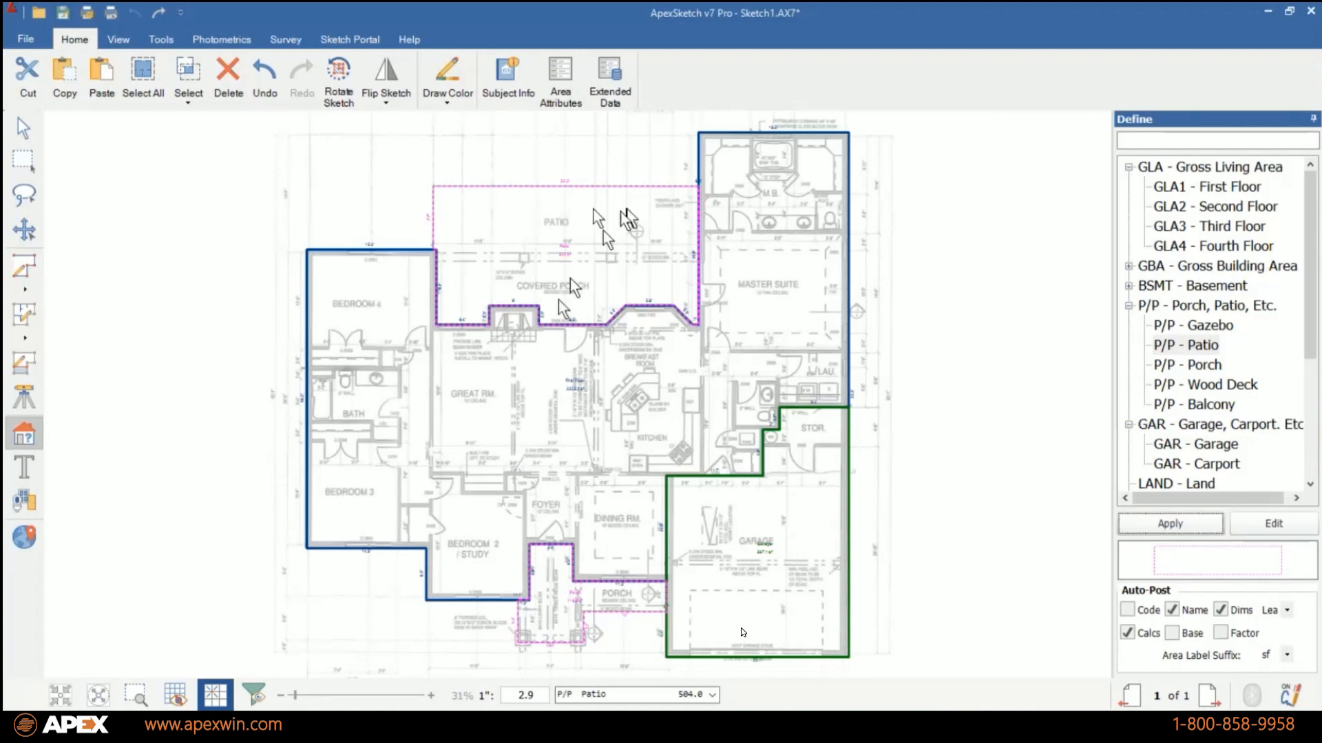
Remove the fireplace bump-out from the outline by straightening the great room's rear wall.
click(23, 128)
scroll(569, 326, up, 8)
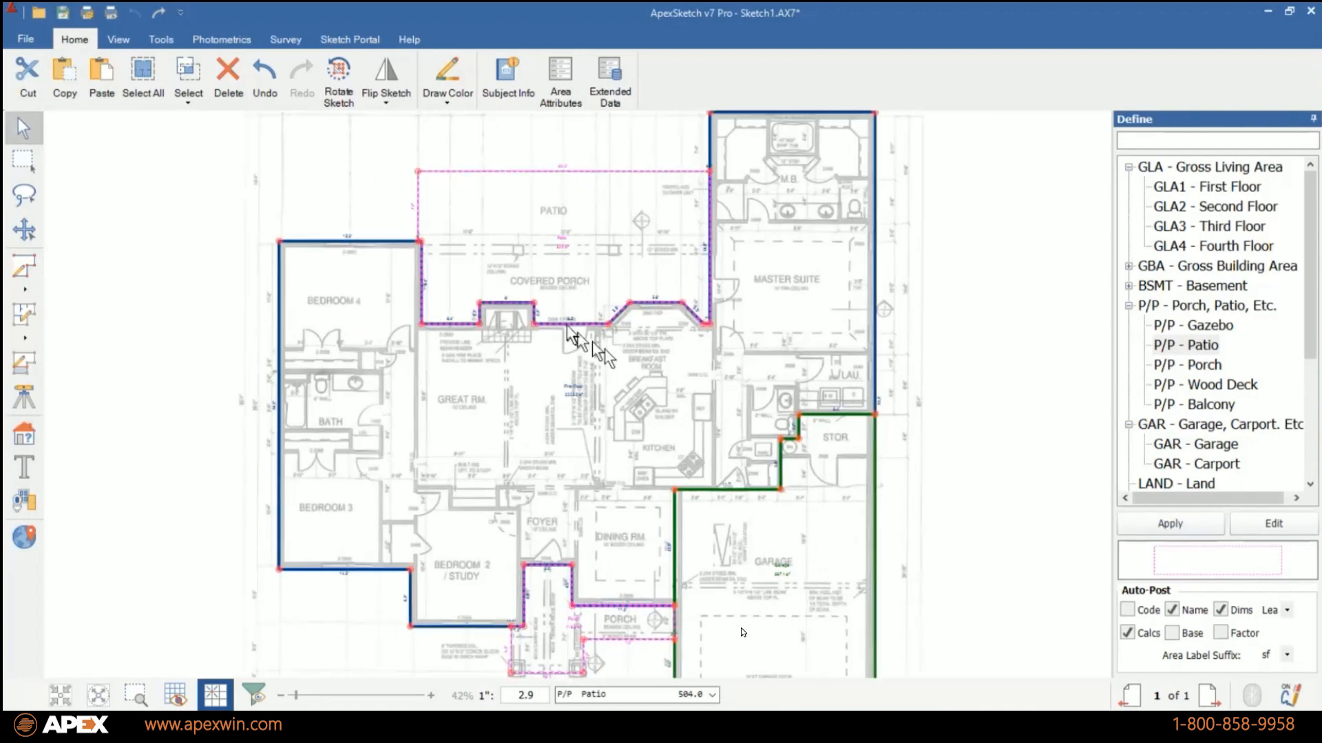
scroll(465, 311, up, 3)
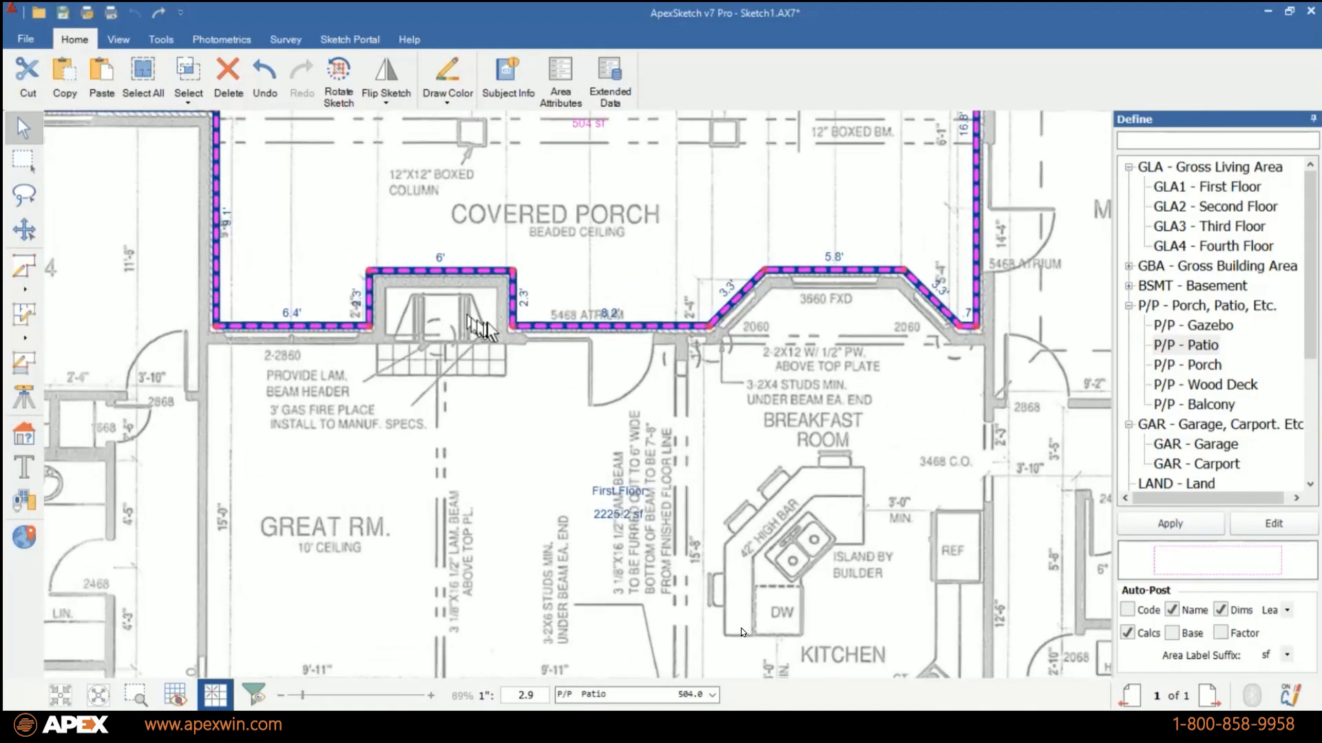
drag(512, 272, 372, 277)
double_click(370, 272)
double_click(513, 274)
double_click(369, 273)
scroll(558, 458, down, 6)
scroll(579, 247, up, 1)
Split the rear patio area with a line of about 31.8 ft from Bedroom 4's corner to the master suite wall.
click(24, 363)
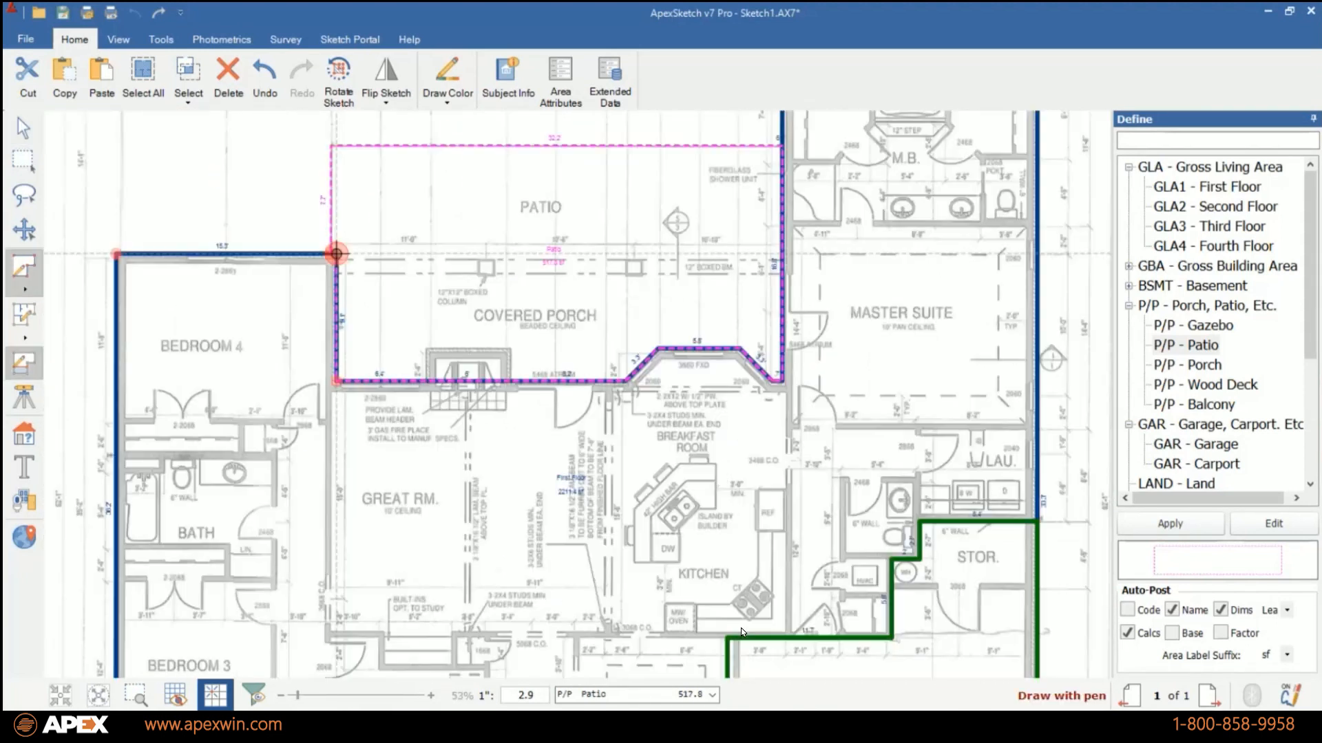
drag(336, 253, 782, 254)
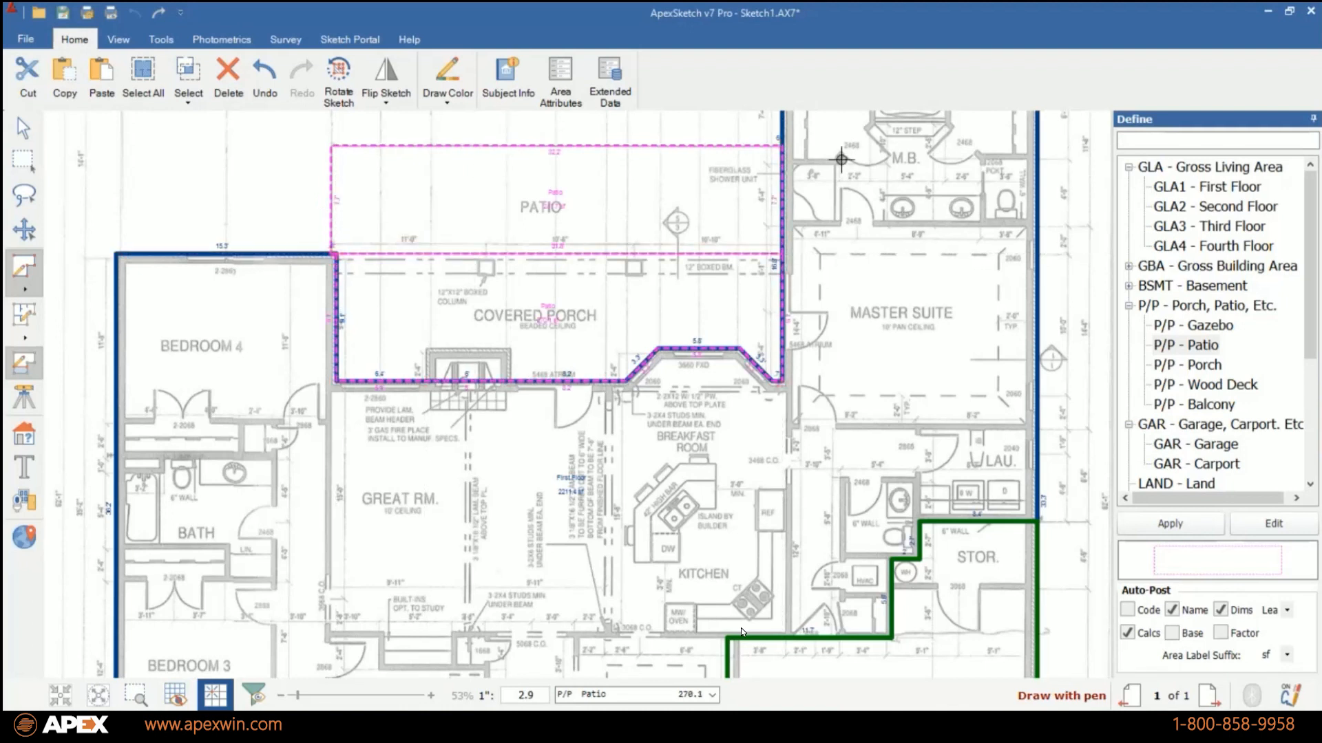
click(23, 128)
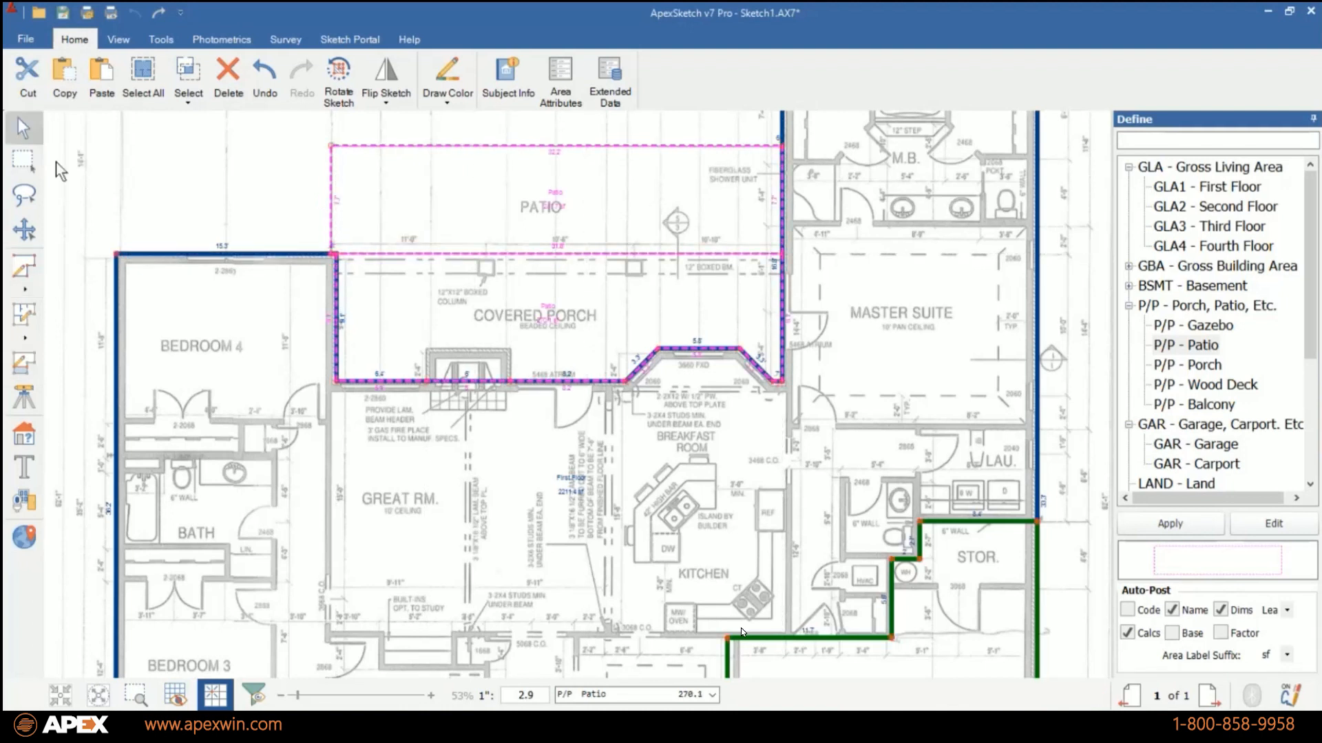
Rename the label of the covered porch area as "Covd. Patio".
click(549, 307)
text(Cov)
text(d Patio)
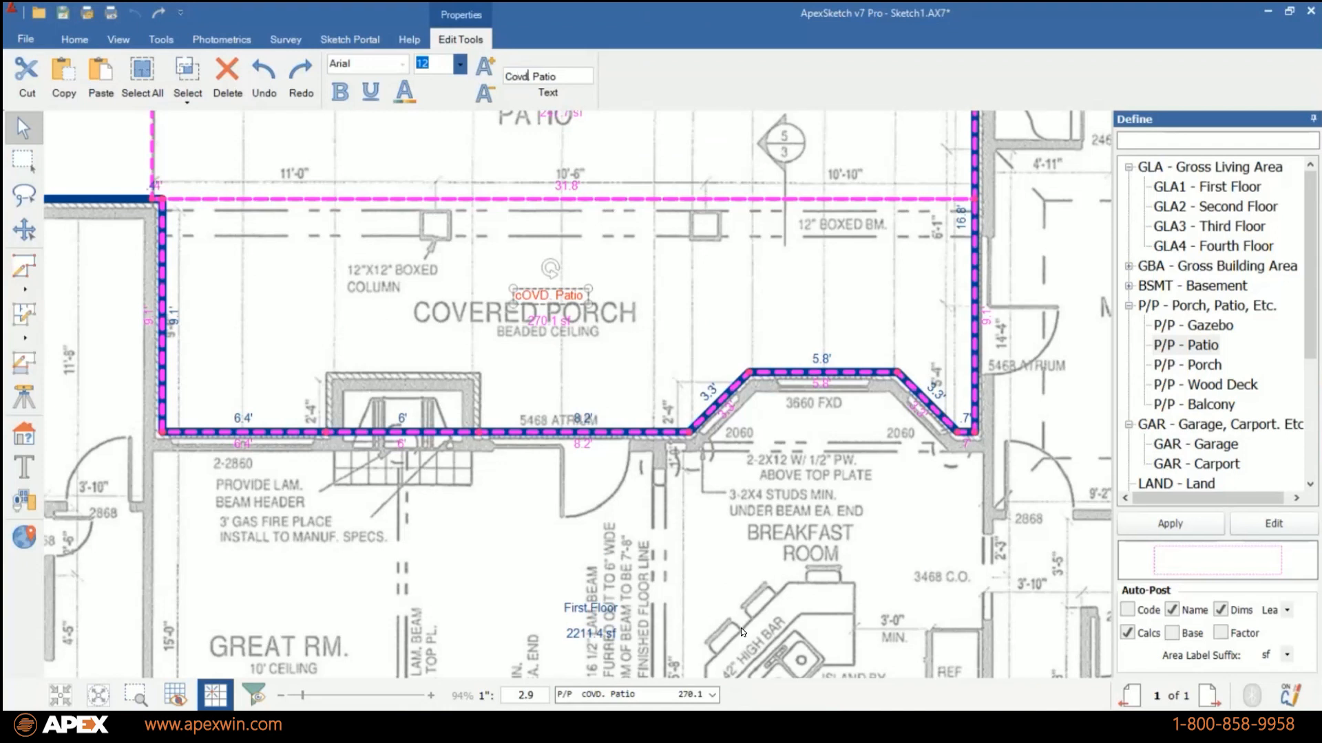
key(Return)
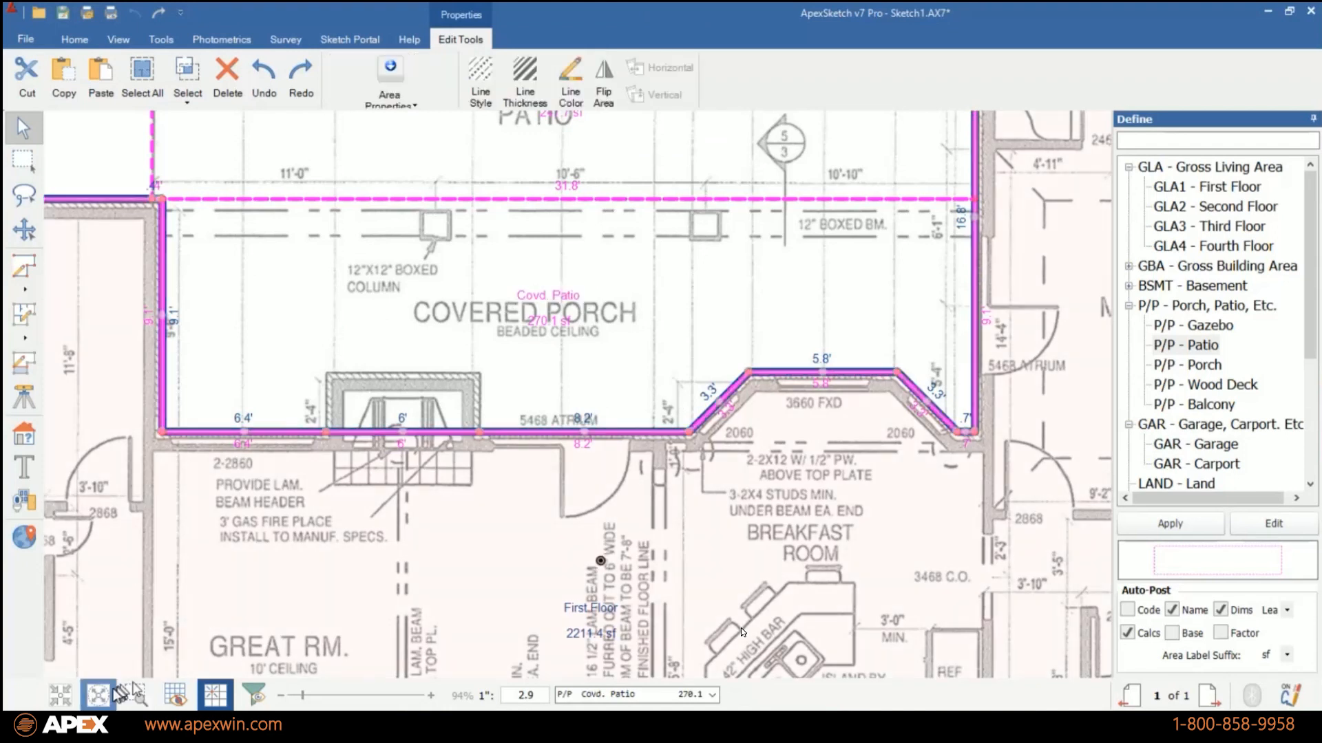
click(98, 696)
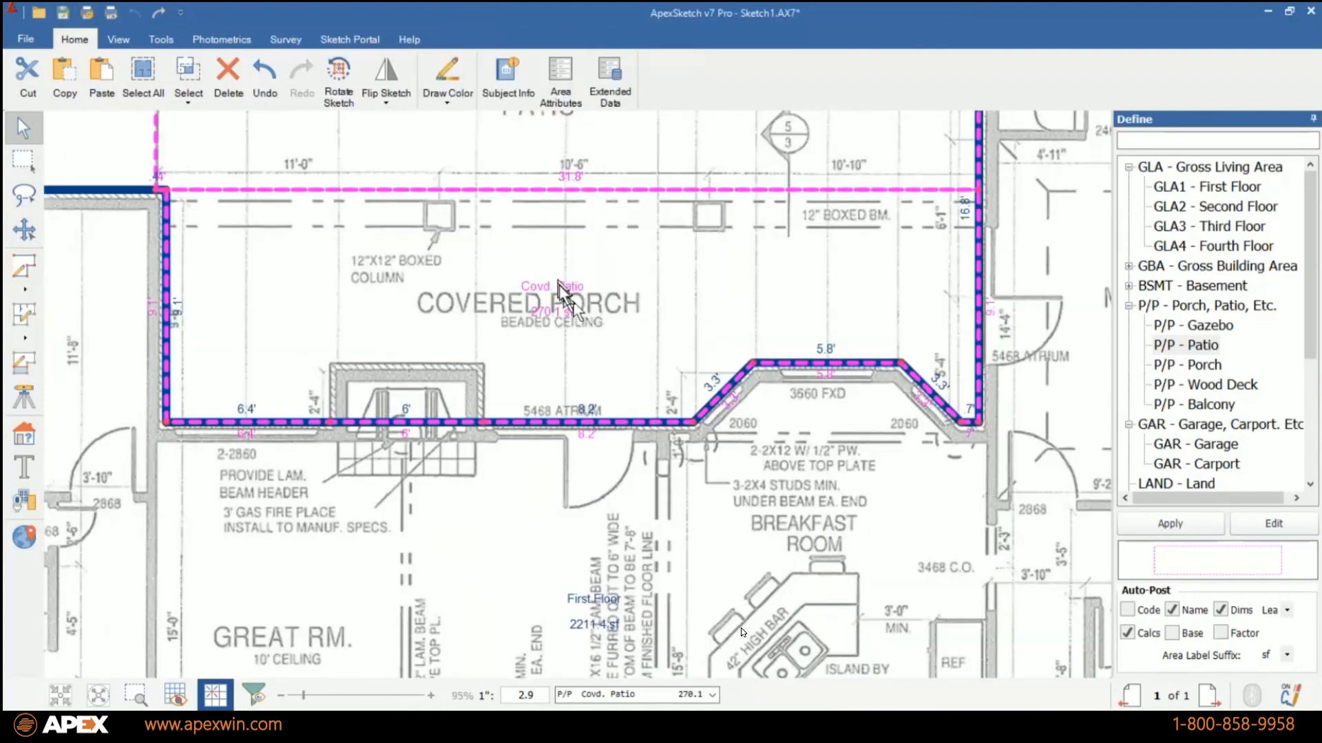
scroll(584, 210, down, 3)
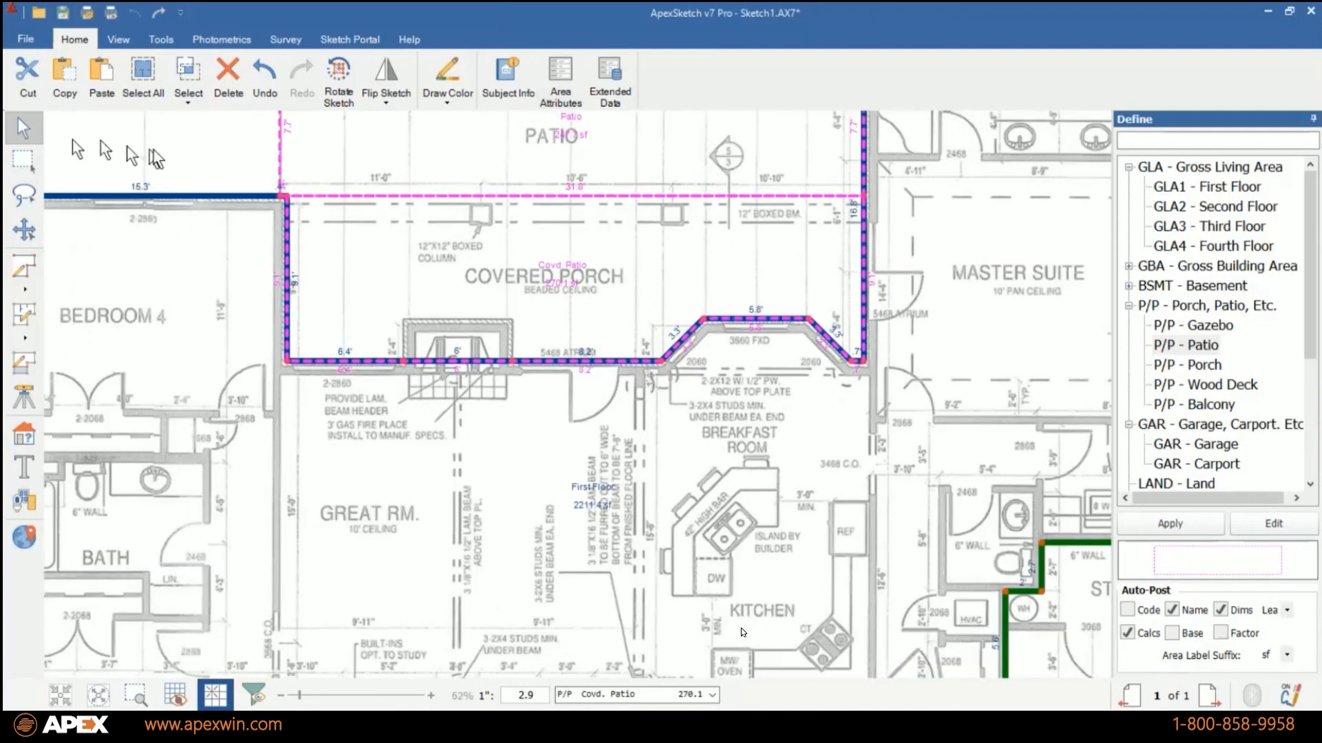
scroll(156, 147, down, 3)
click(96, 696)
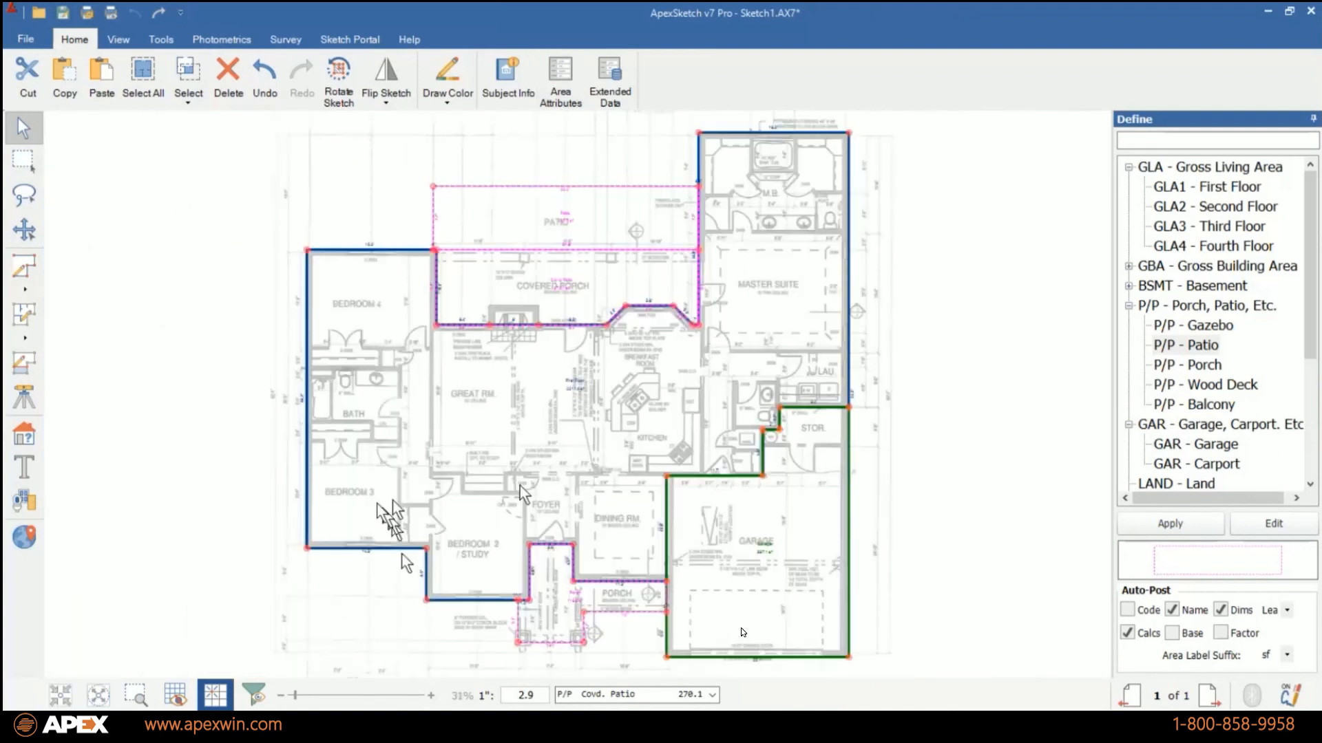
Hide the background floor plan image so only the drawn sketch remains on the page.
click(221, 39)
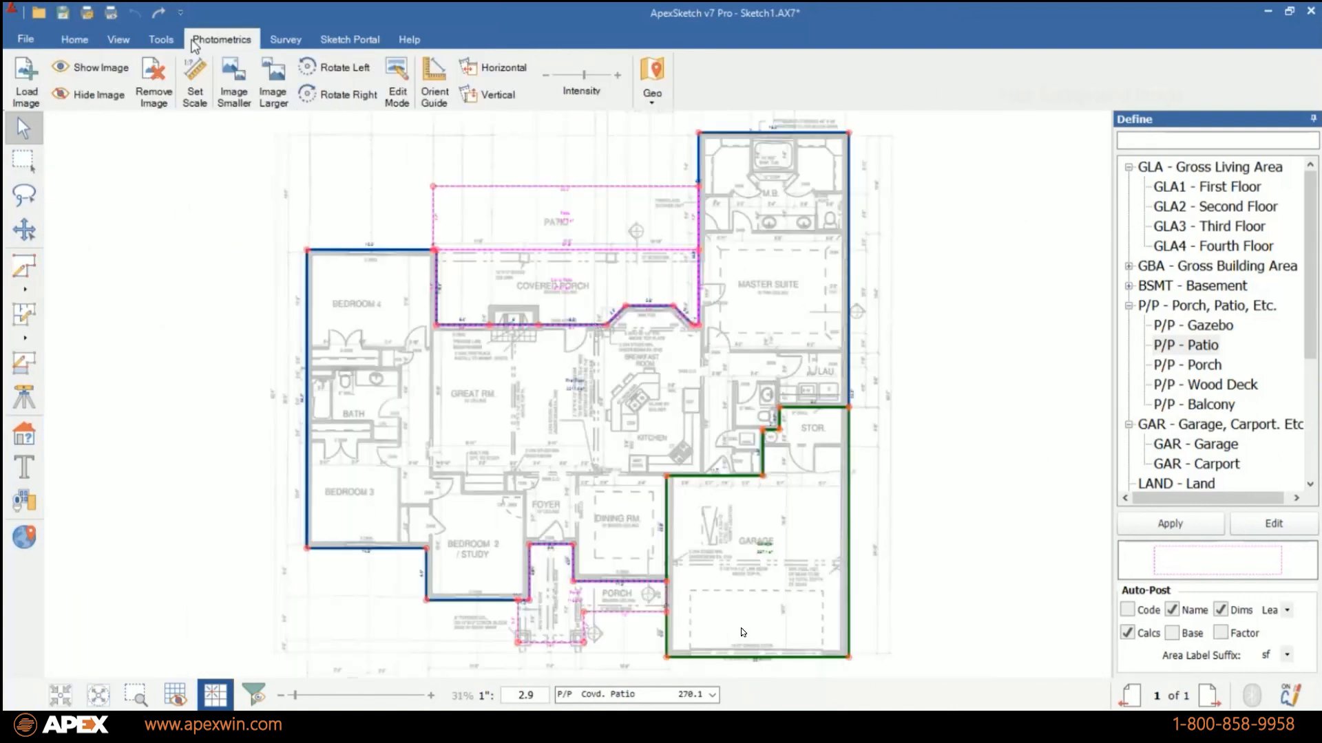
click(98, 97)
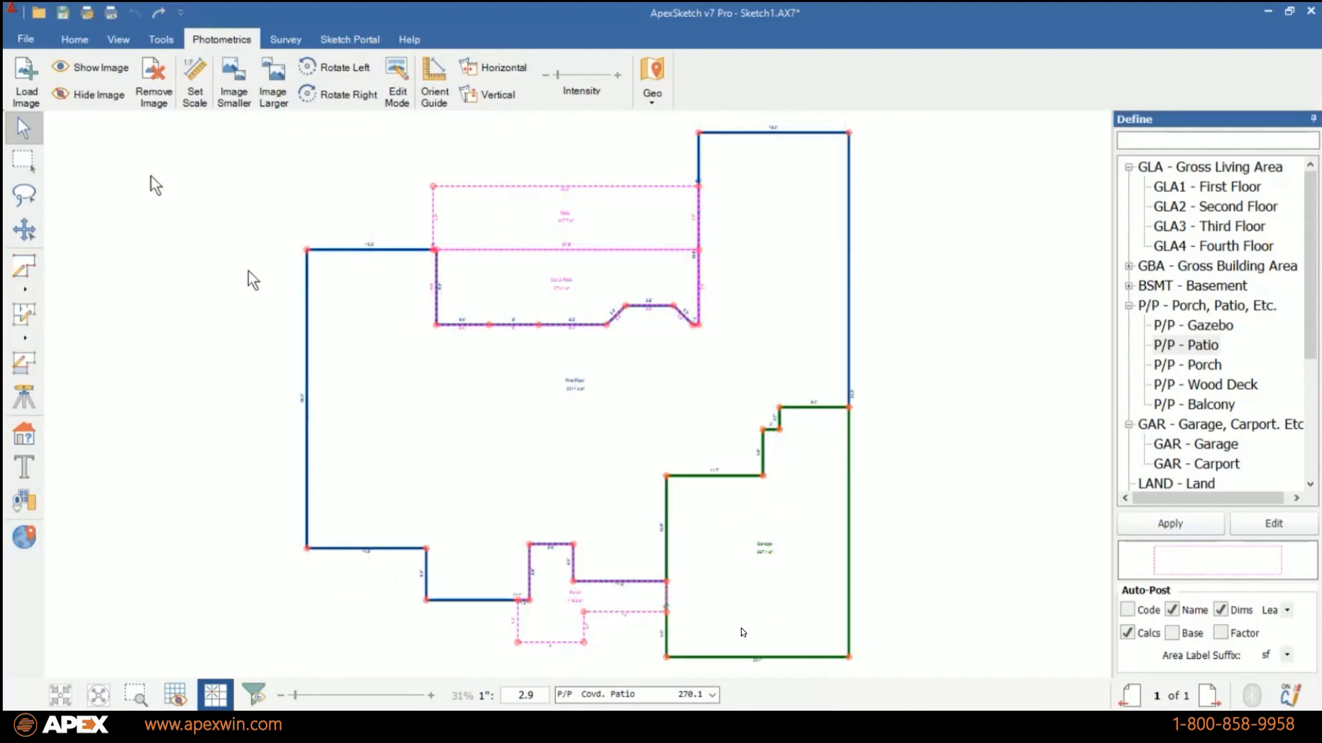
scroll(700, 447, up, 1)
scroll(683, 442, down, 1)
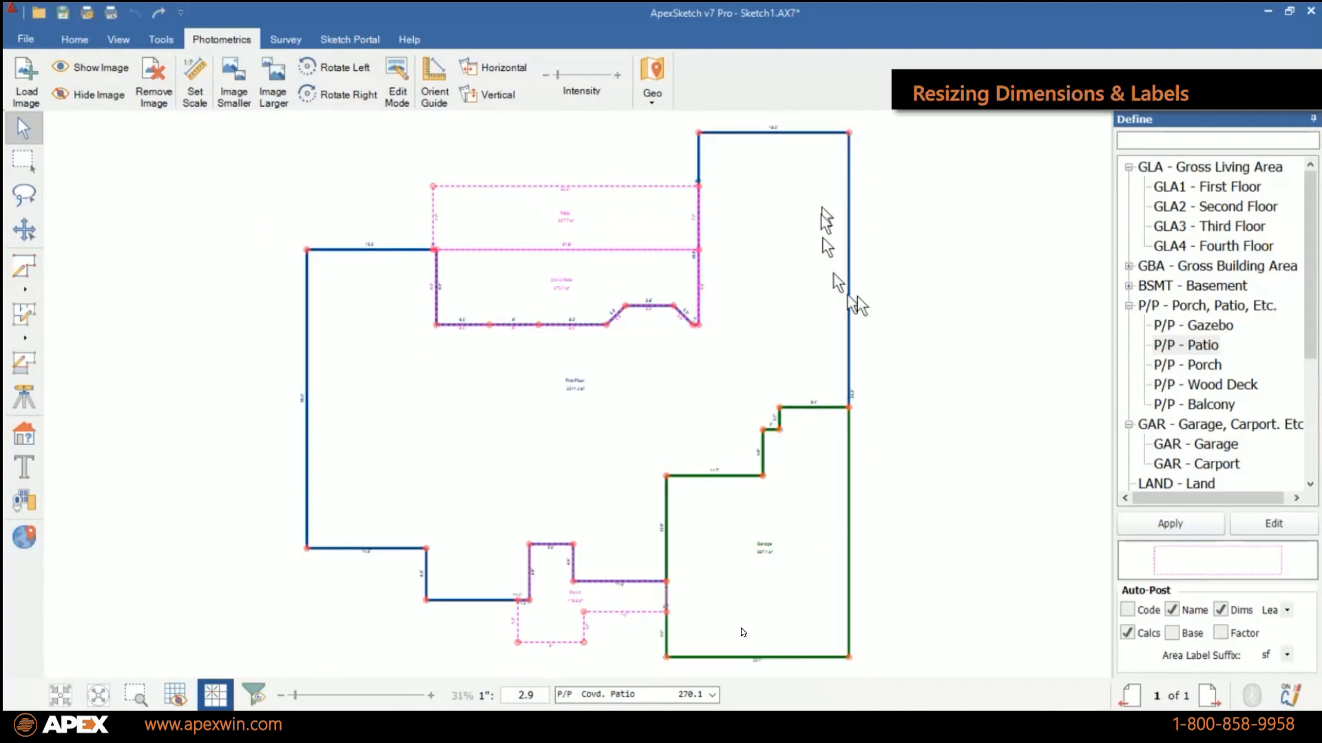
Select all entities in the sketch and set the text size of the dimensions and labels to 26.
click(75, 40)
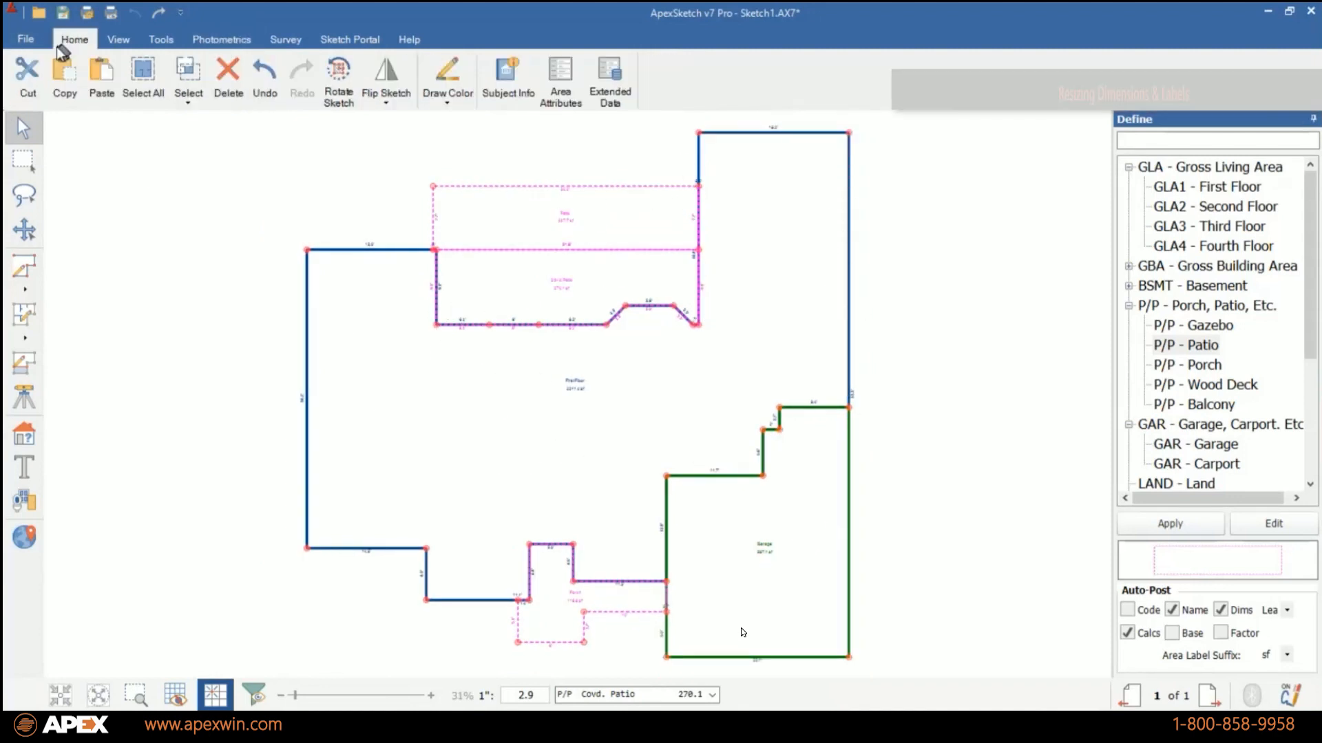
click(133, 88)
click(459, 63)
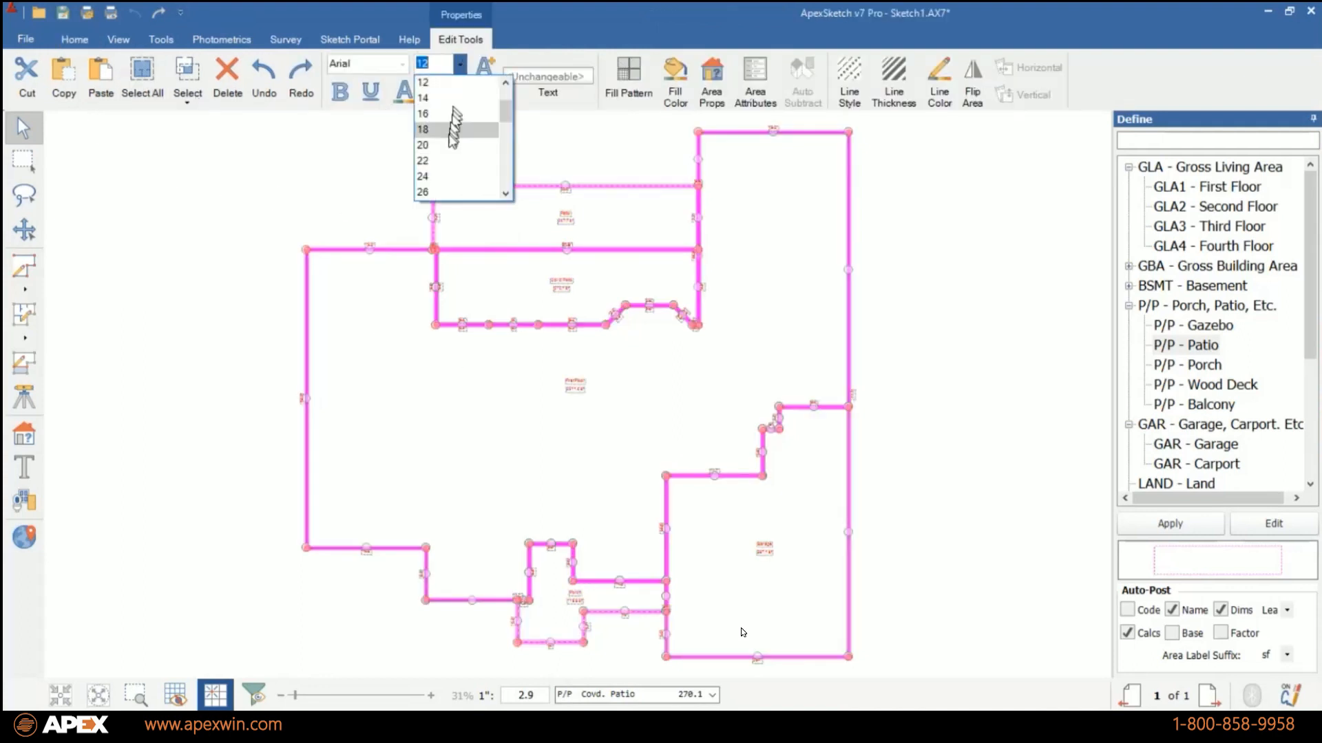
click(441, 192)
click(205, 311)
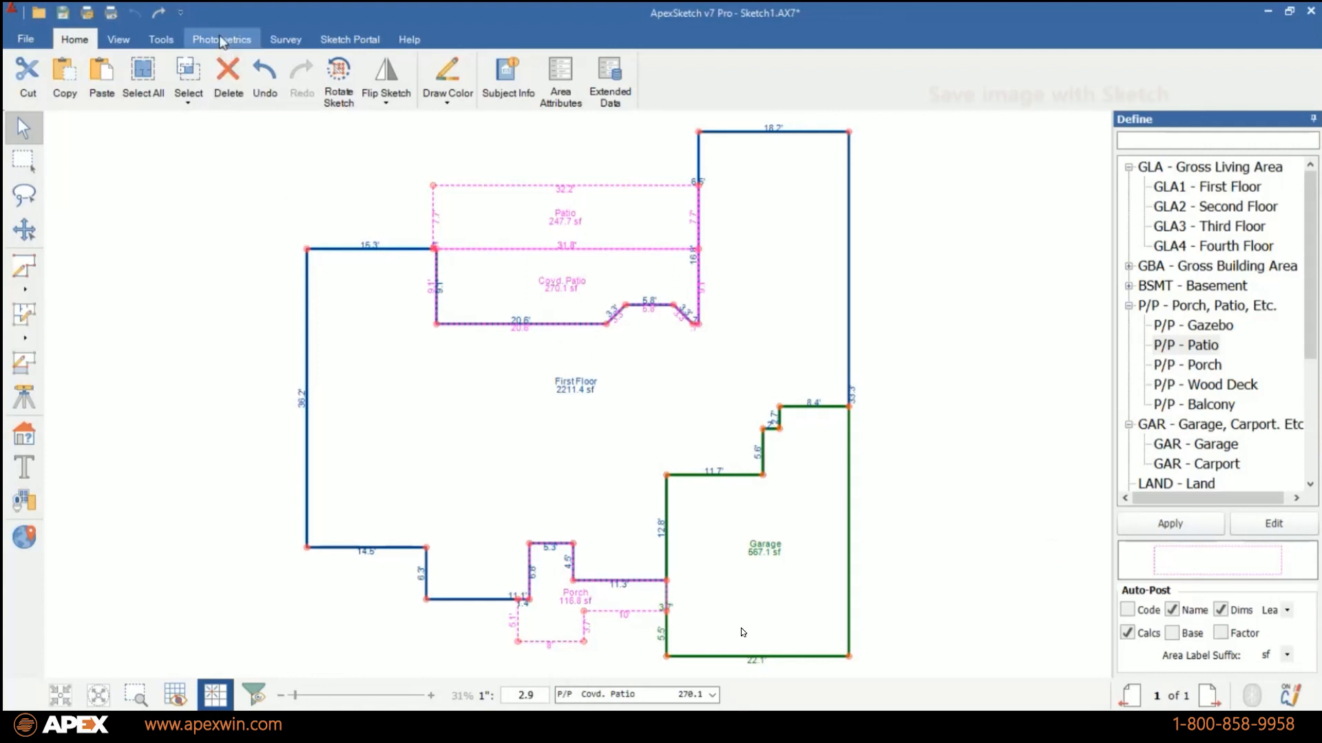
Review the Photometrics option for saving the image with the sketch in the Modules settings, leaving it without changes.
click(161, 39)
click(151, 76)
click(360, 276)
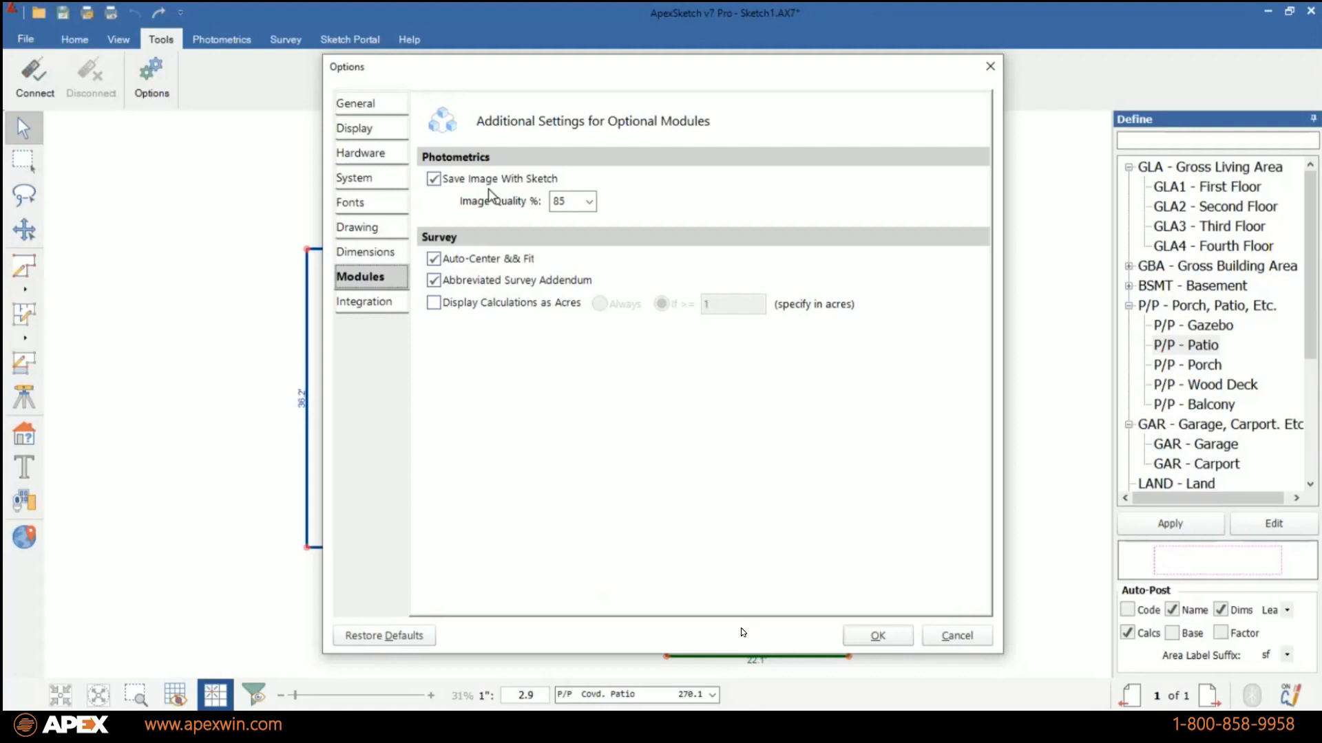
click(956, 637)
click(221, 39)
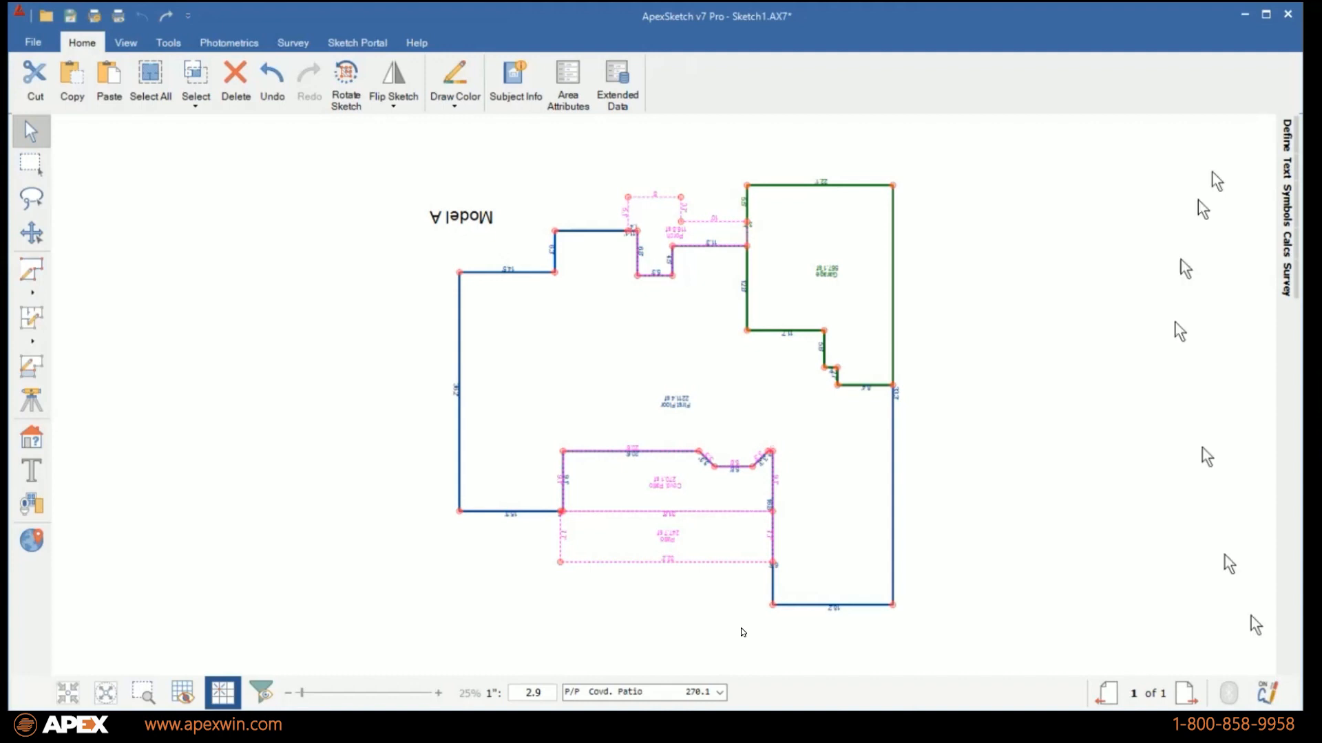
Add a new page to the sketch and paste the copied floor plan image onto it.
click(1187, 690)
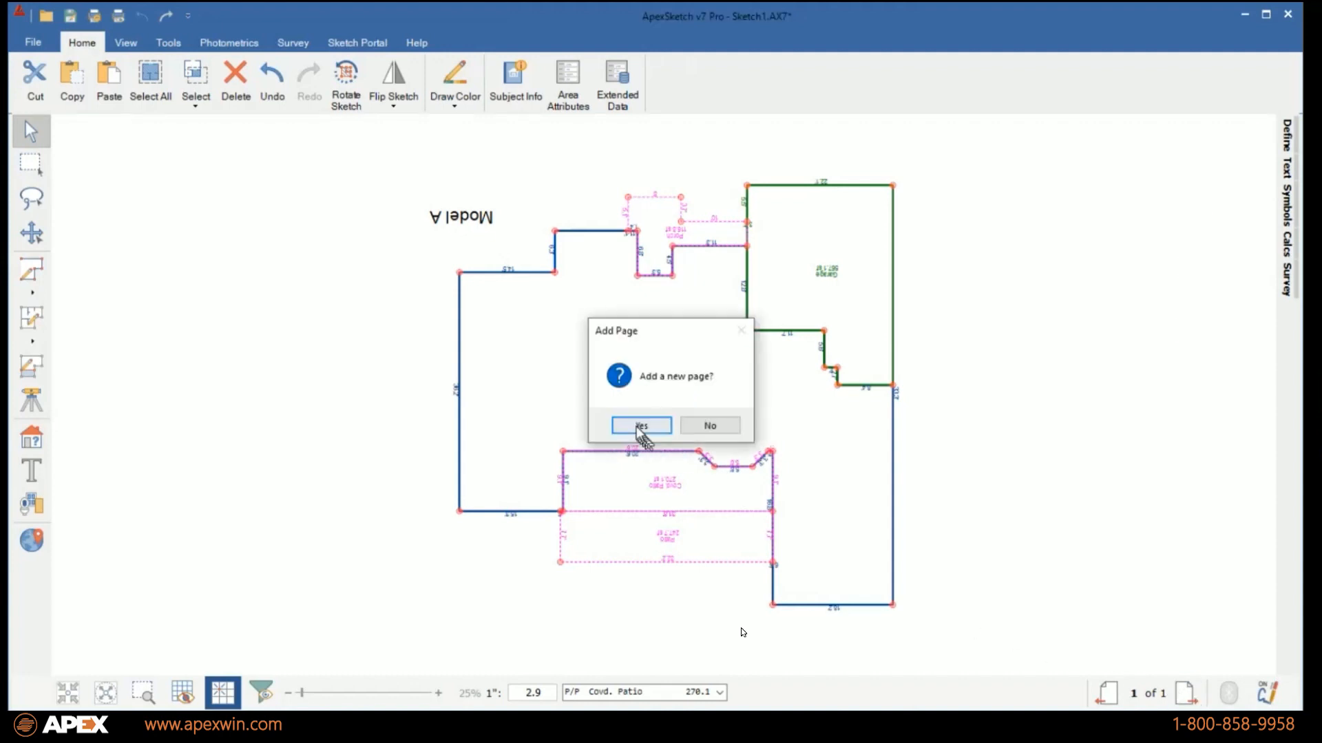
click(640, 426)
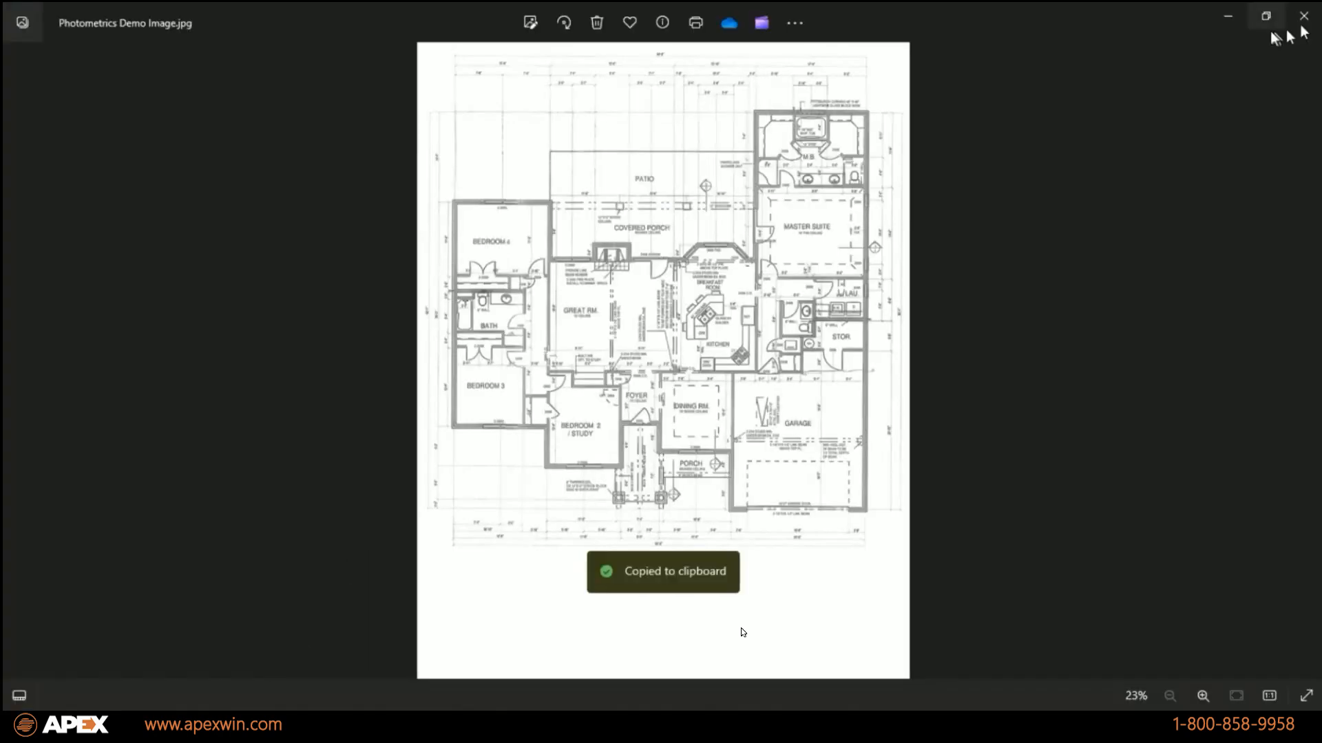
right_click(578, 338)
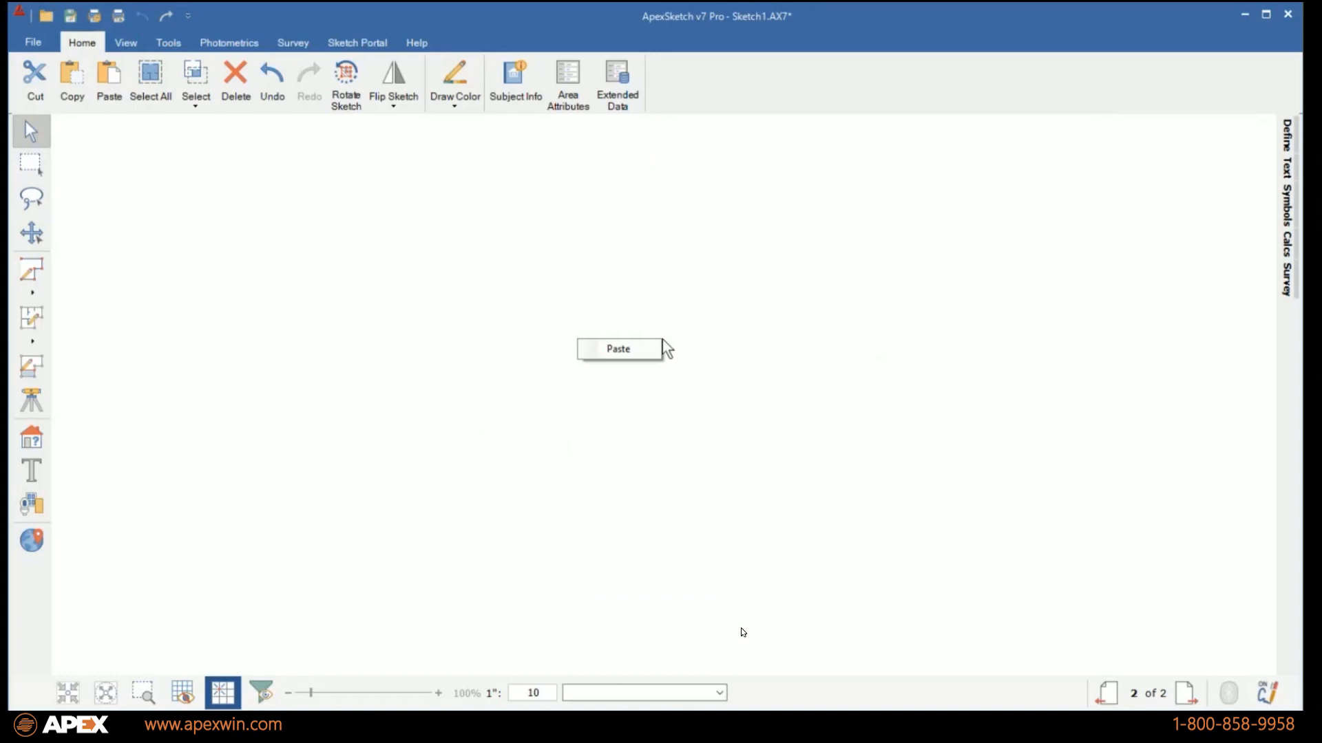
click(620, 347)
click(943, 531)
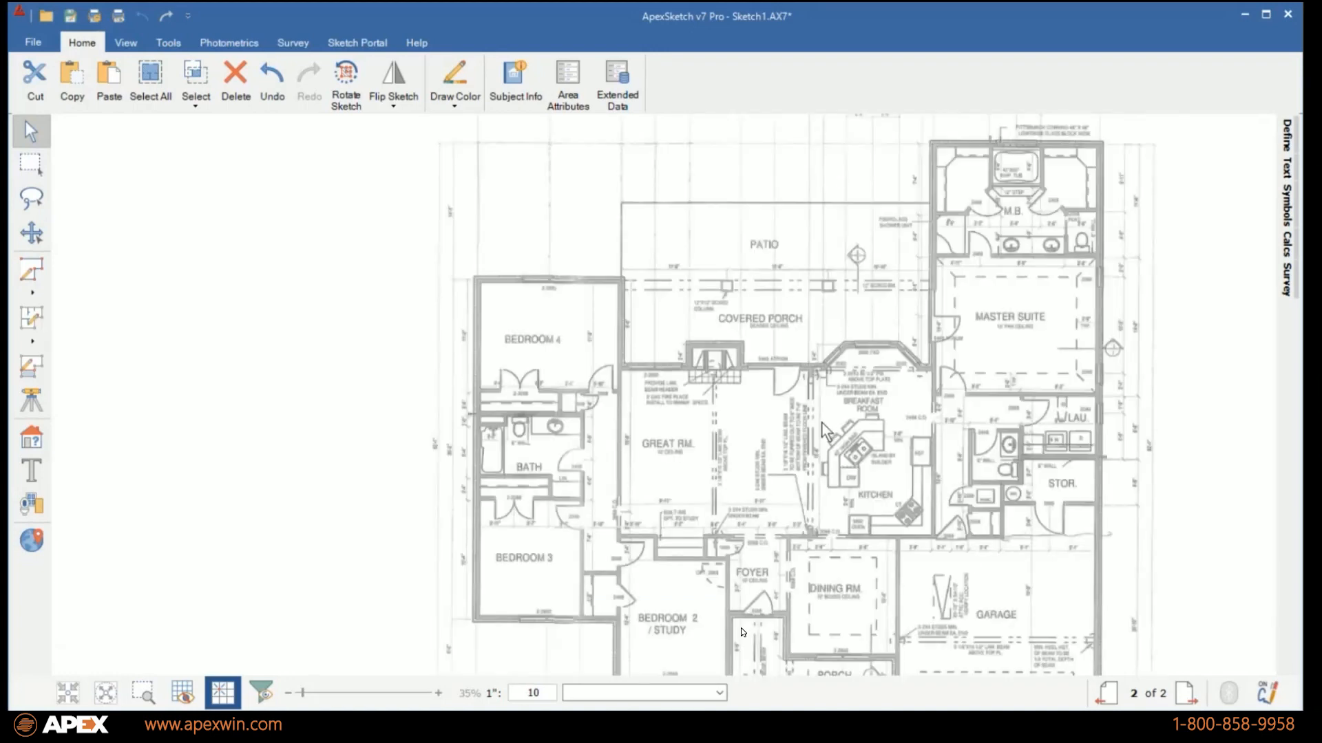
scroll(822, 422, down, 1)
drag(822, 422, 623, 399)
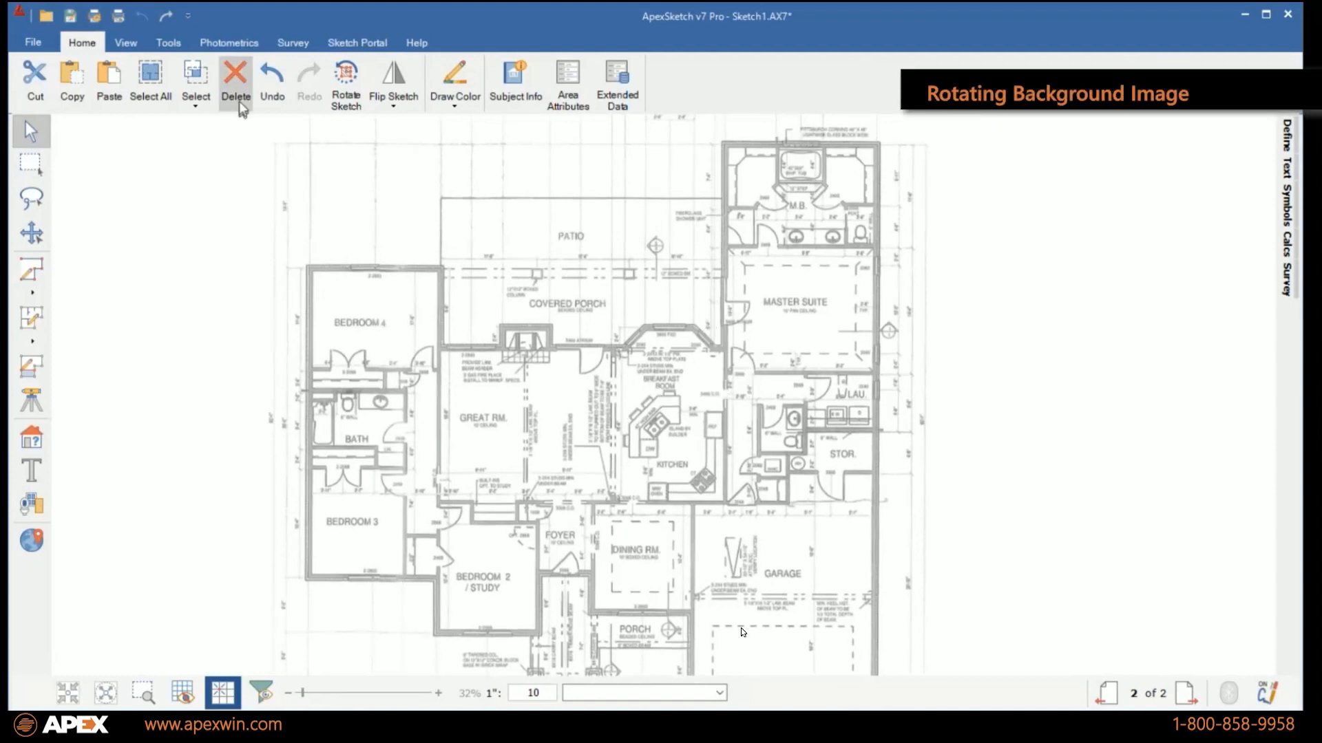
Tilt the background image clockwise in two Rotate Right increments.
click(217, 46)
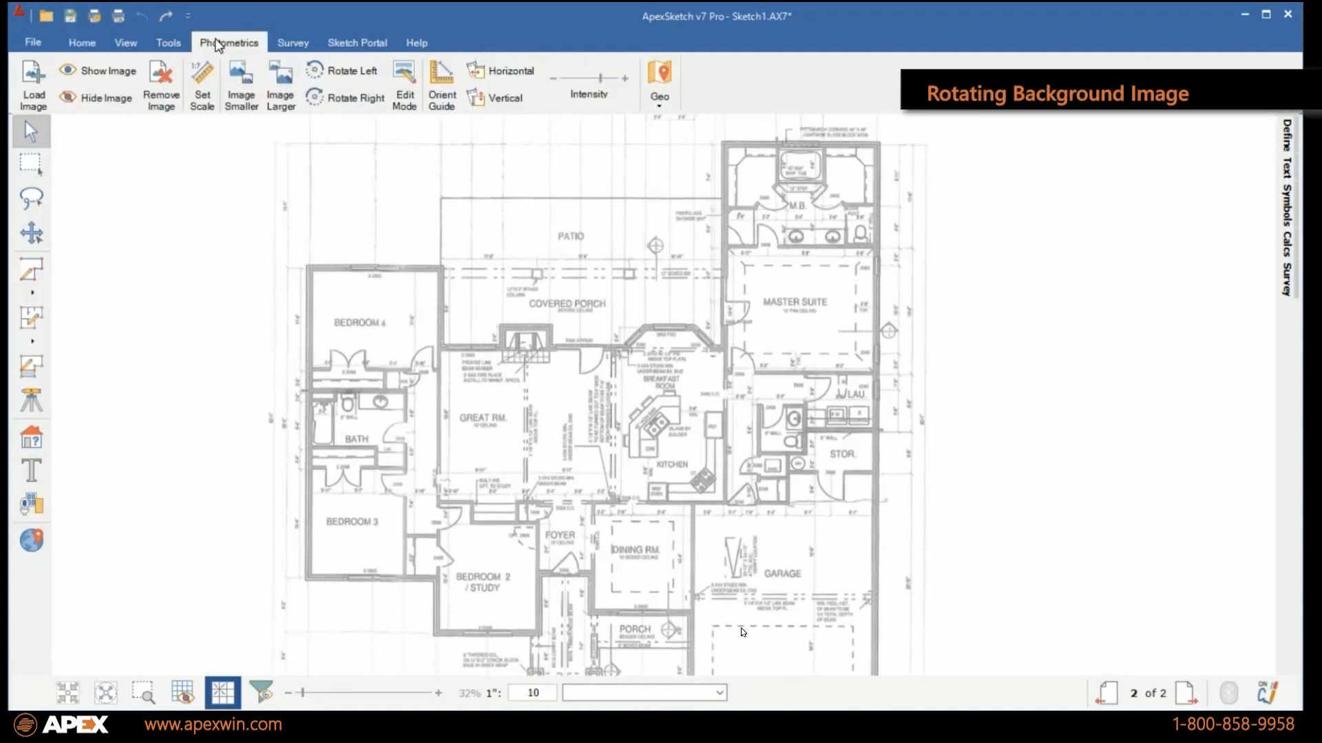
click(317, 93)
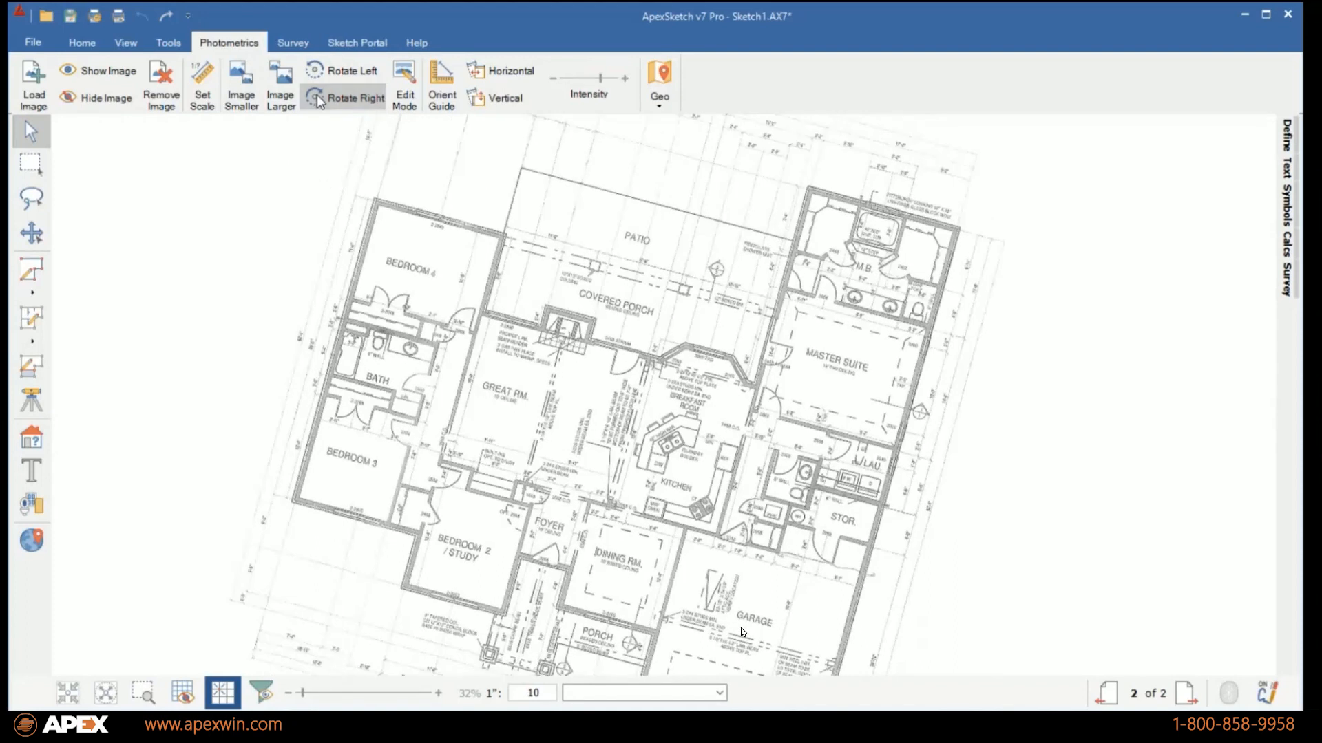
click(316, 95)
Try to rotate the image freely in Edit Mode about a pivot point between the foyer and the kitchen.
click(404, 84)
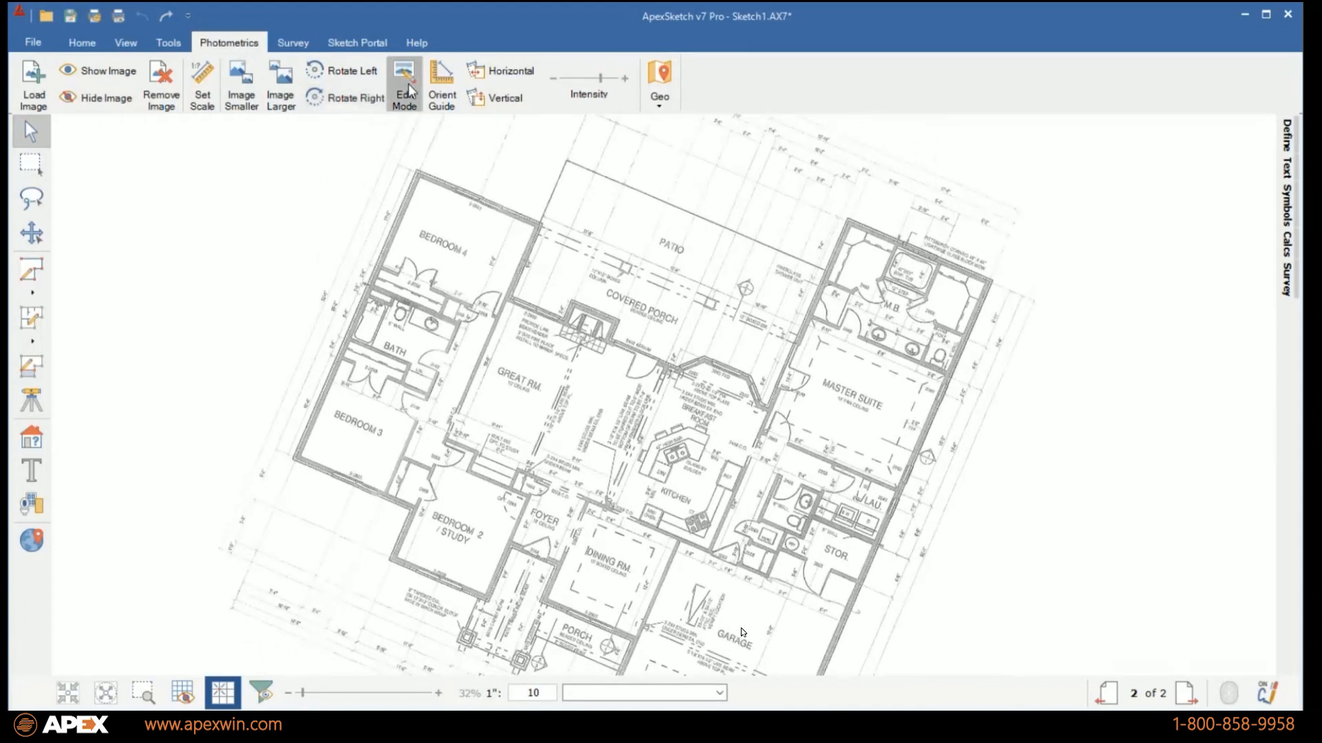
click(597, 487)
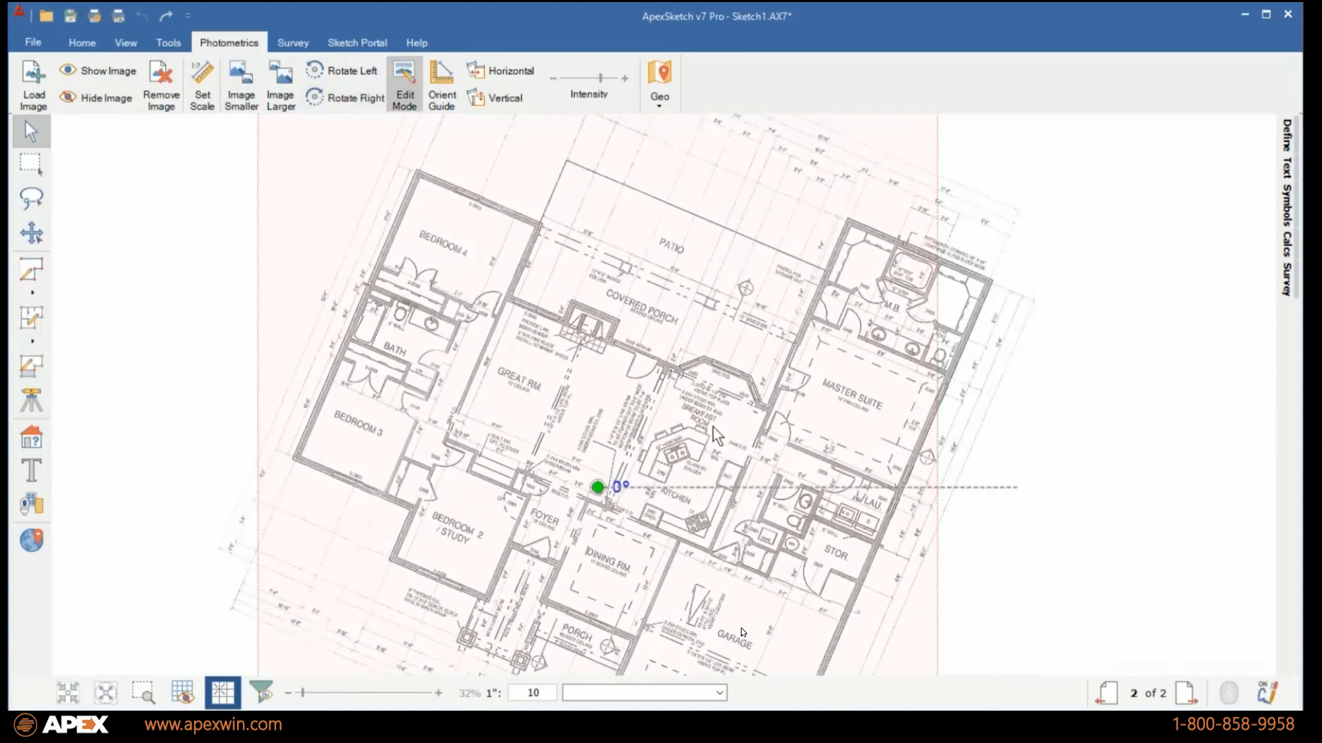
click(1014, 485)
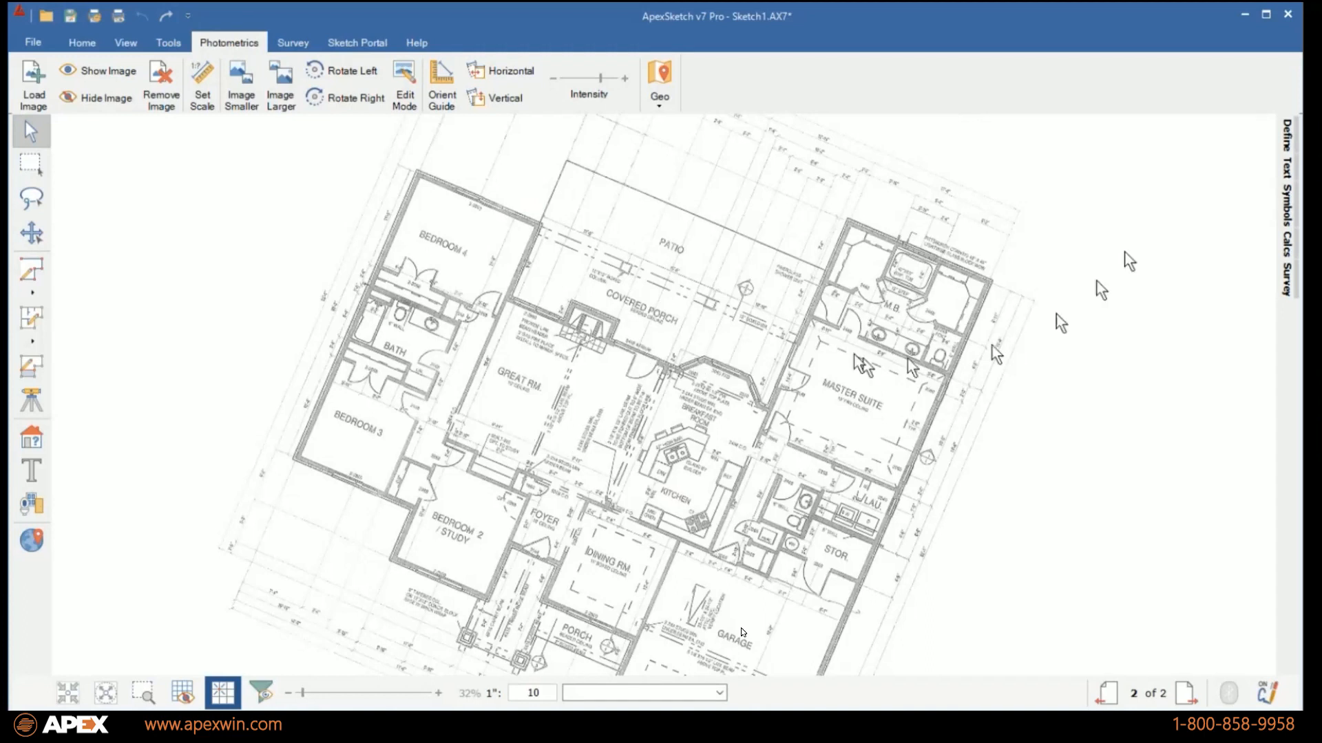
Set the image scale along the outer wall from Bedroom 3's corner to Bedroom 4's corner as 80 with Vertical orientation.
drag(575, 497, 728, 531)
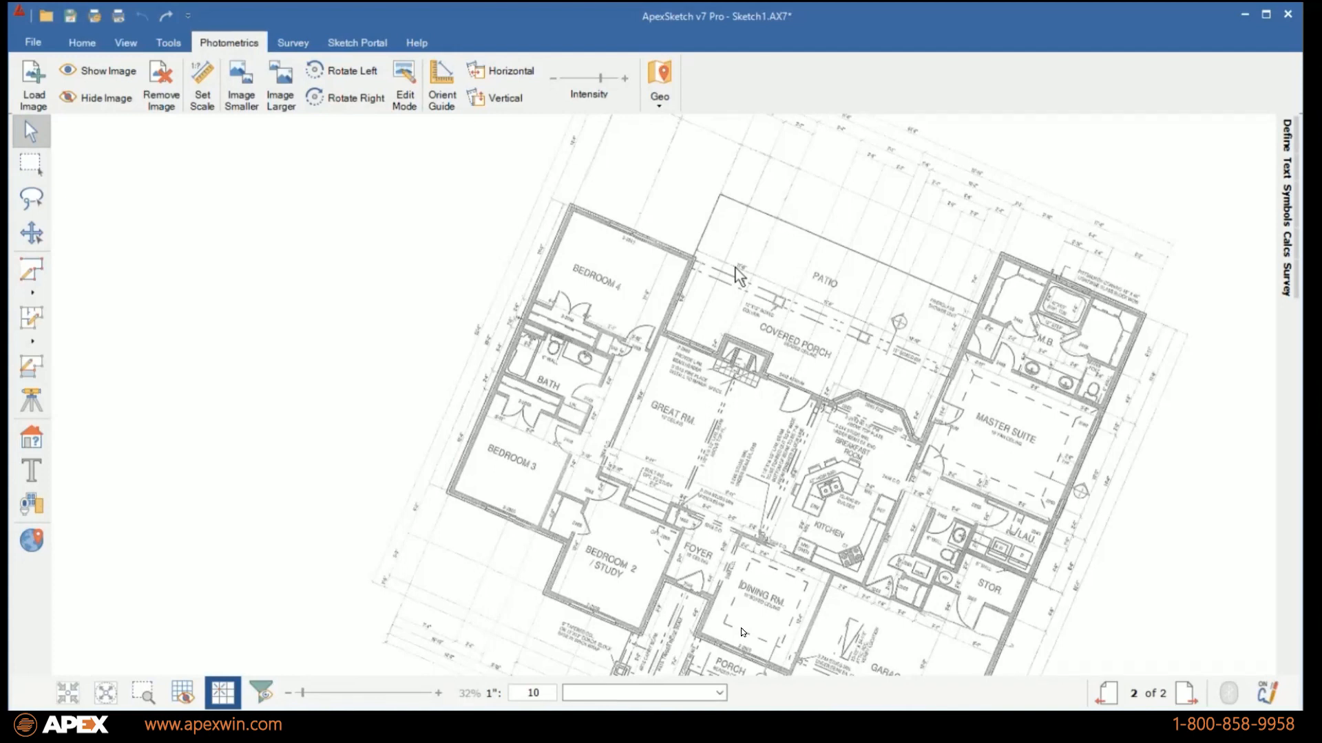
drag(526, 330, 583, 358)
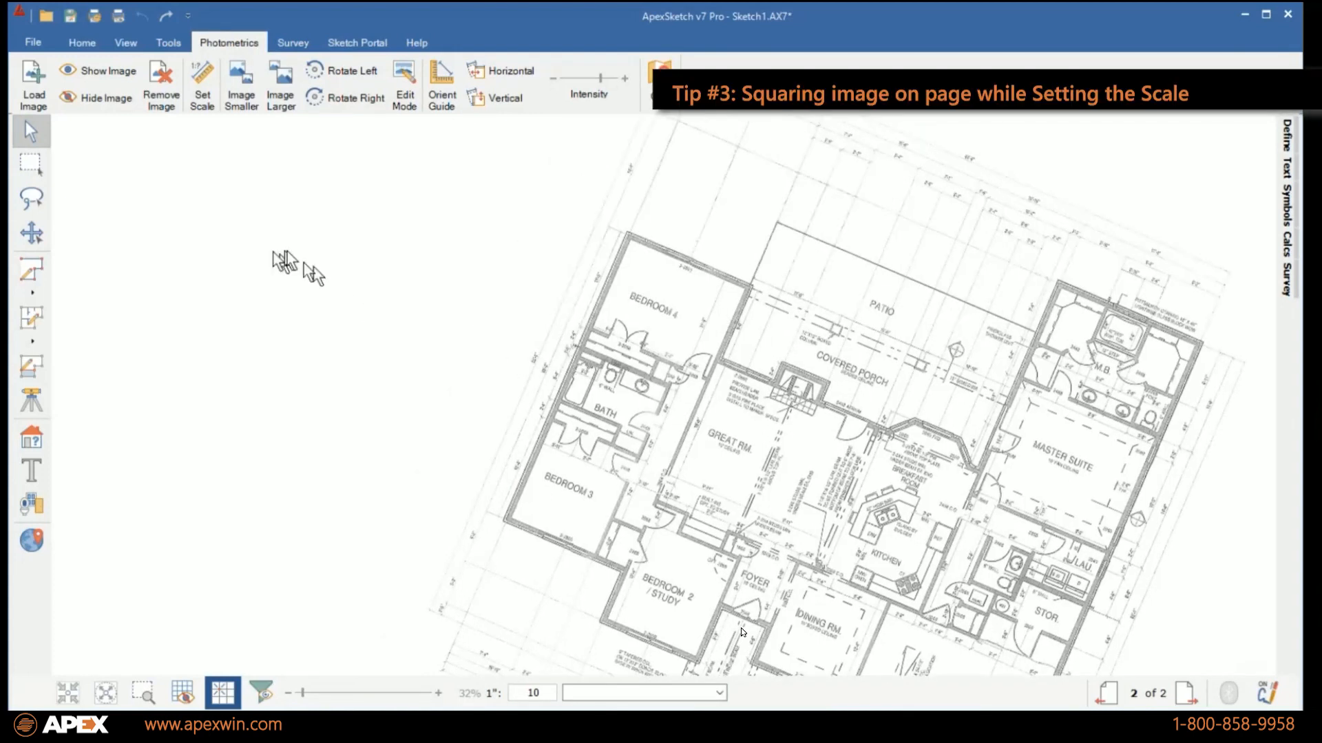
click(202, 90)
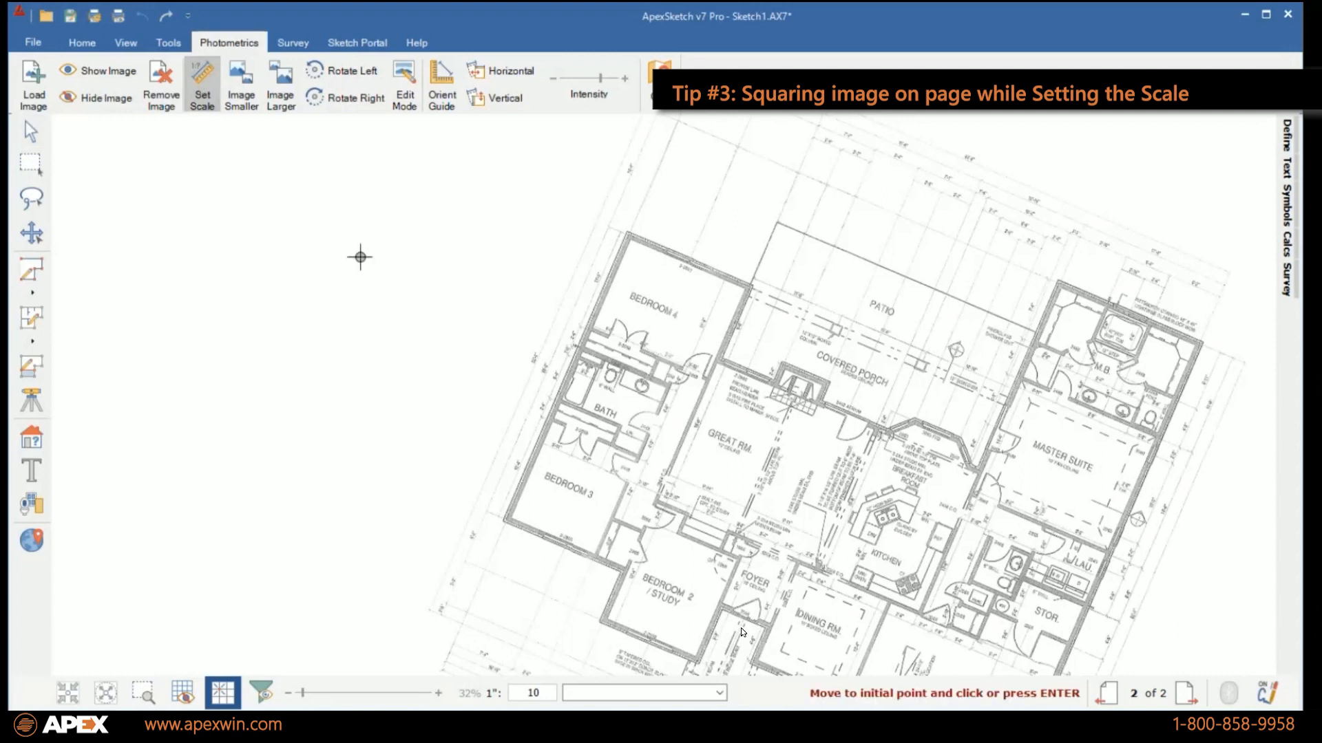
click(502, 525)
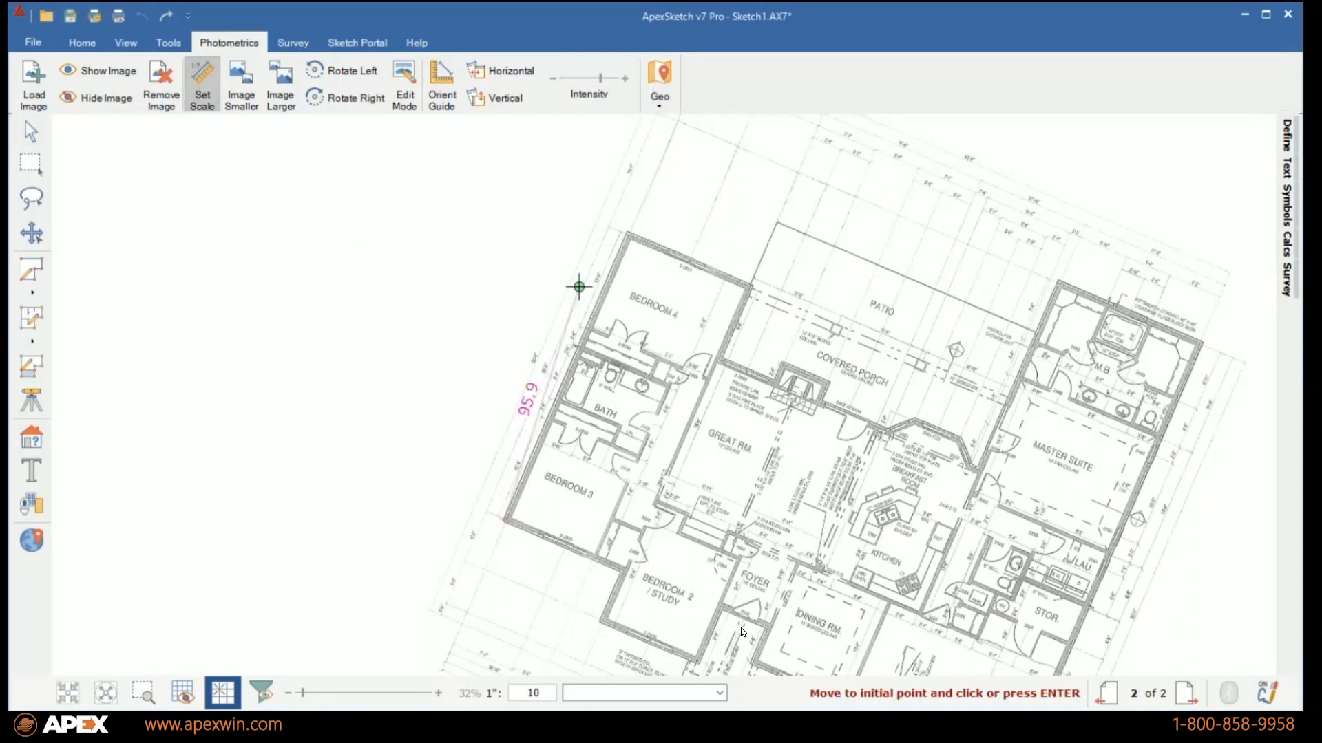
click(626, 232)
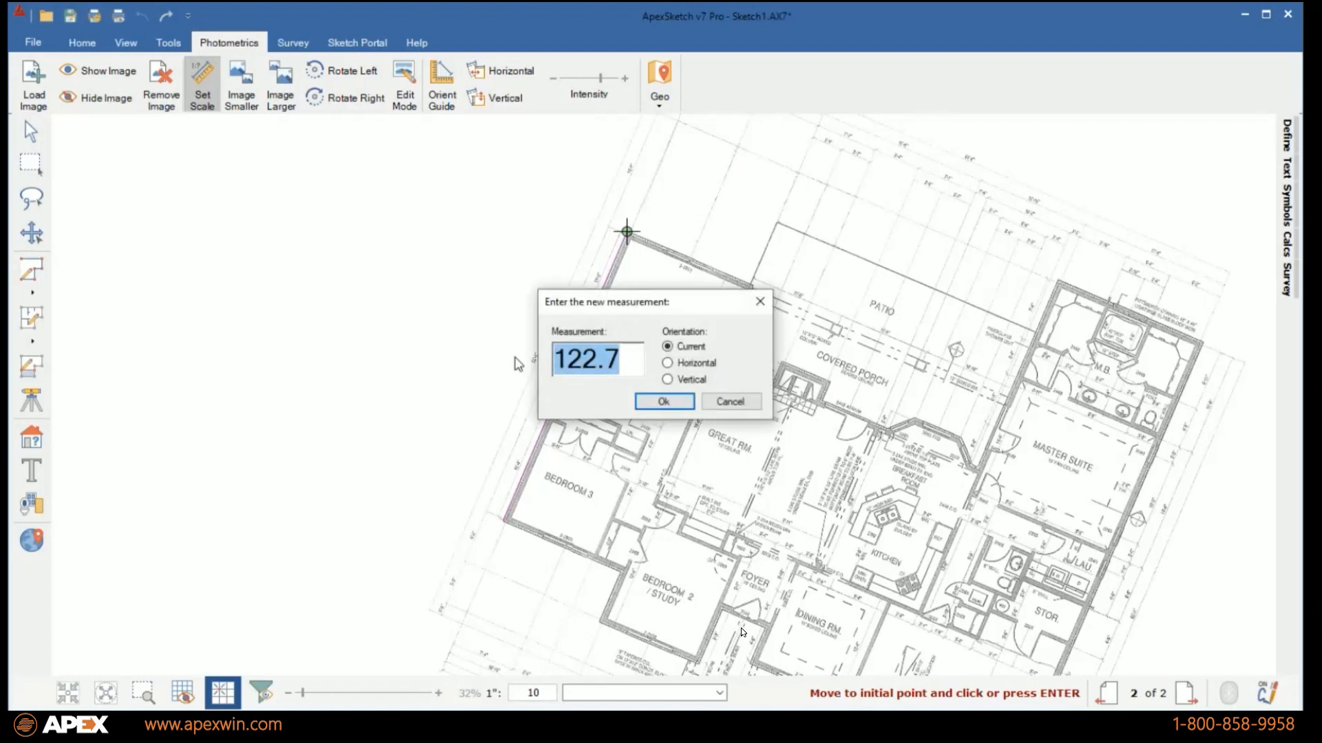
text(80)
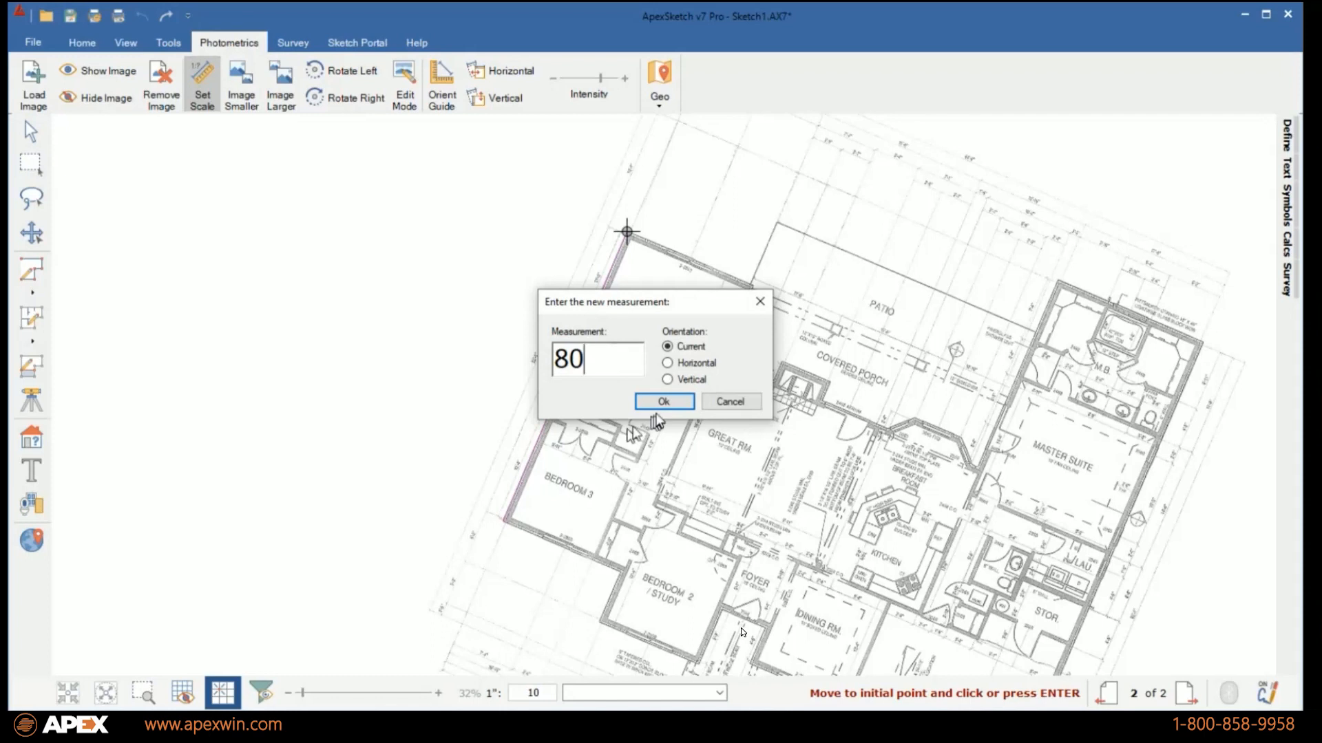
click(668, 379)
drag(671, 303, 298, 274)
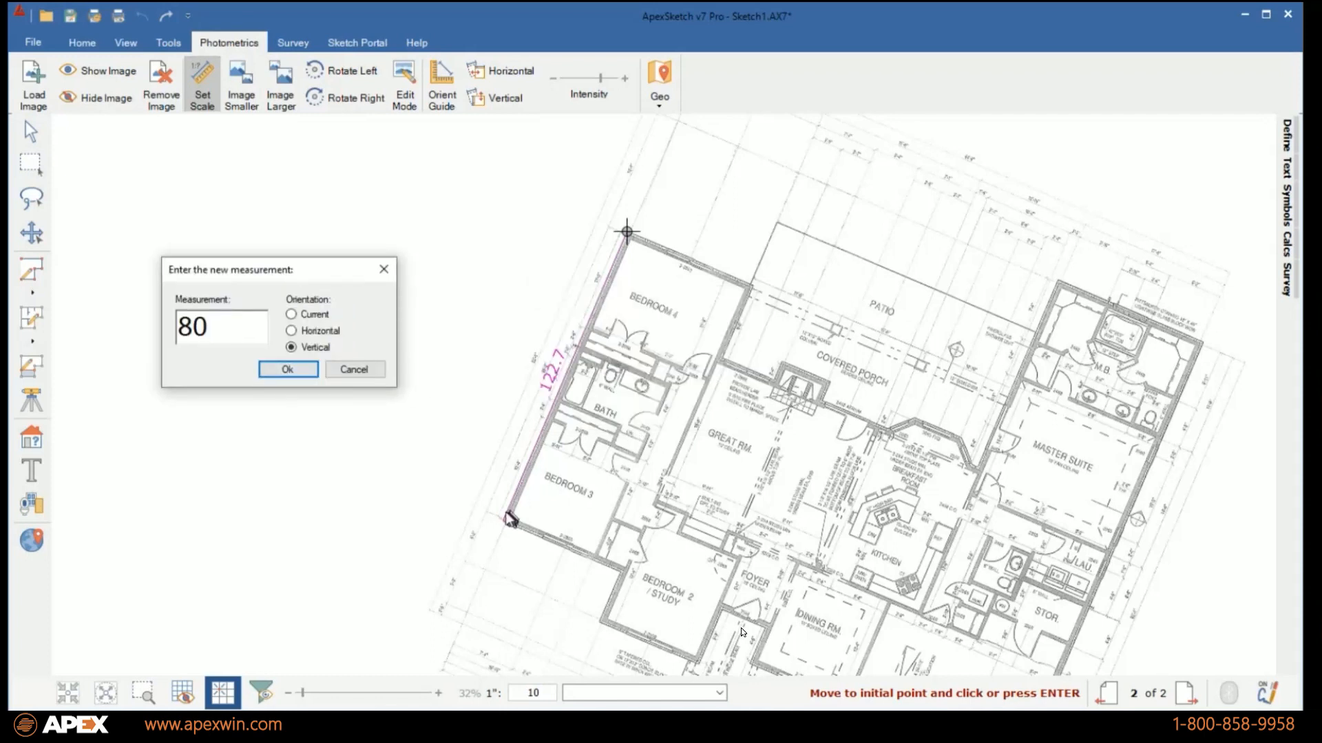
click(296, 371)
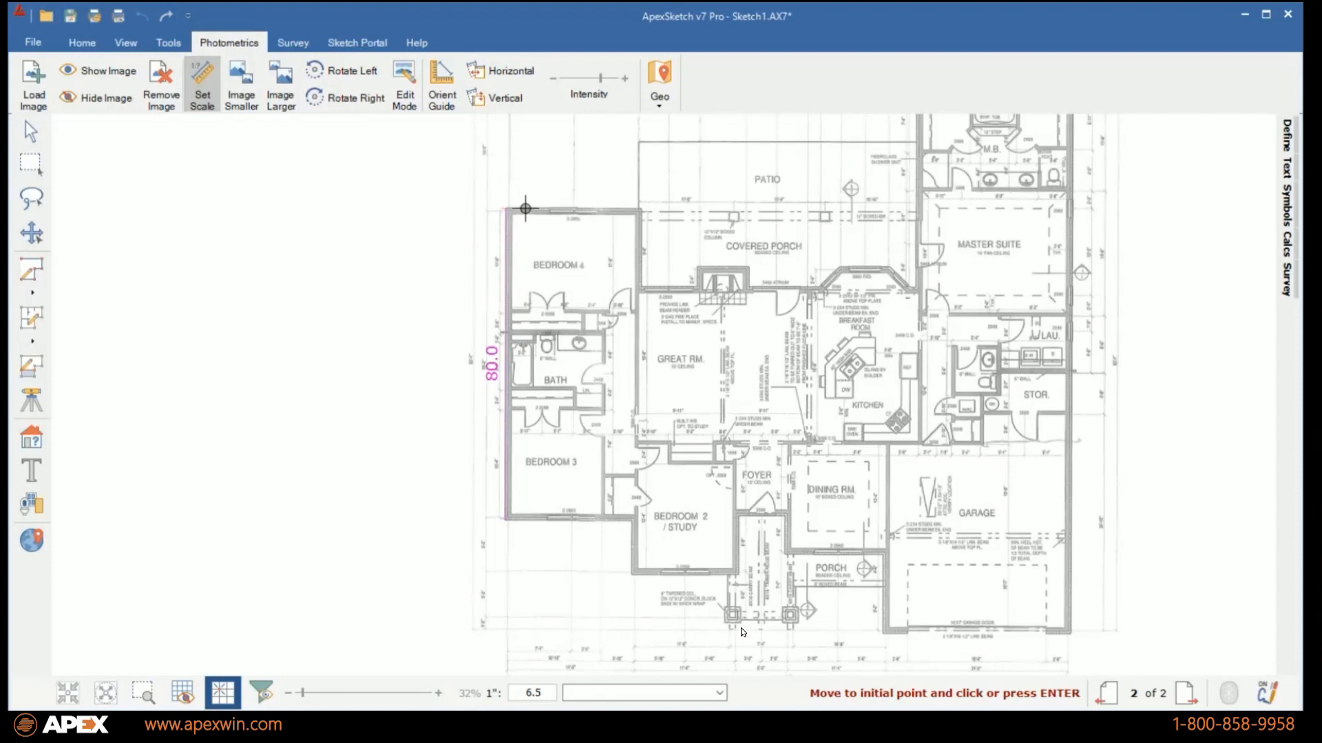
Orient the image so the guide along the breakfast room's angled bay wall is horizontal.
click(446, 101)
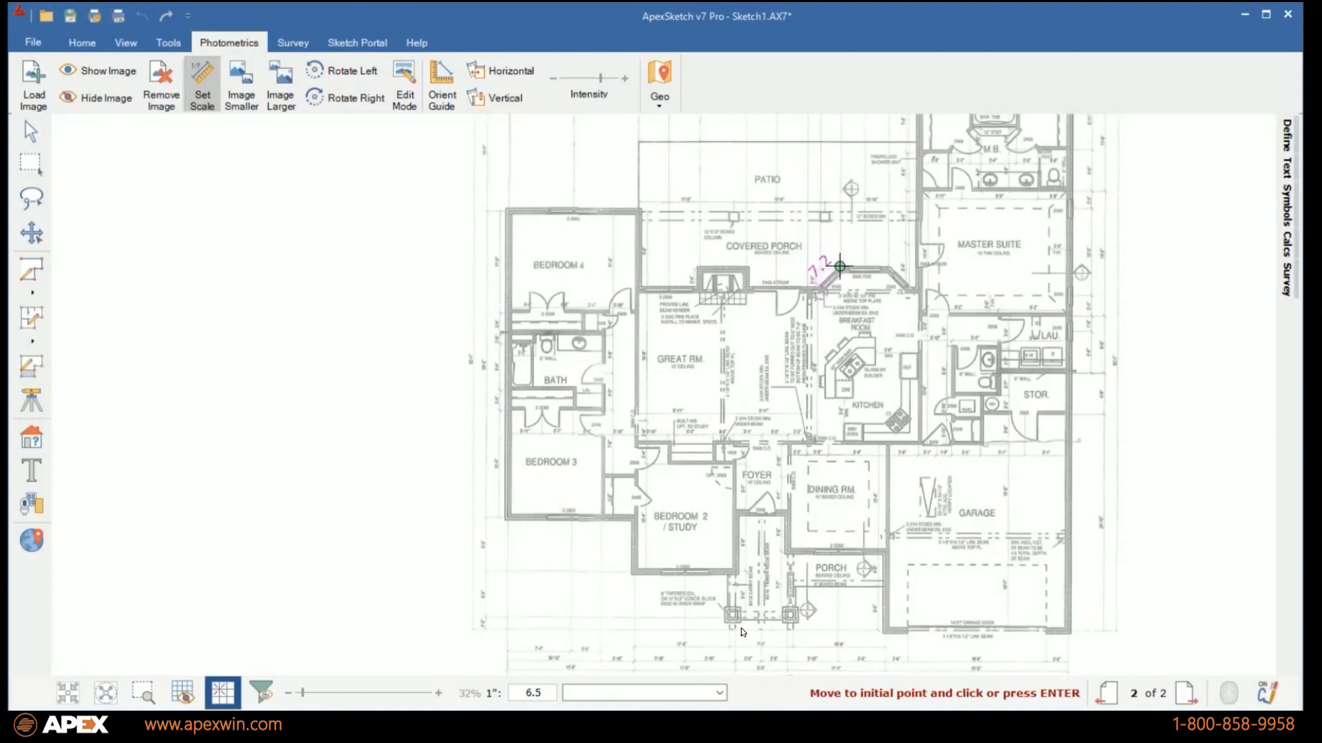
click(507, 75)
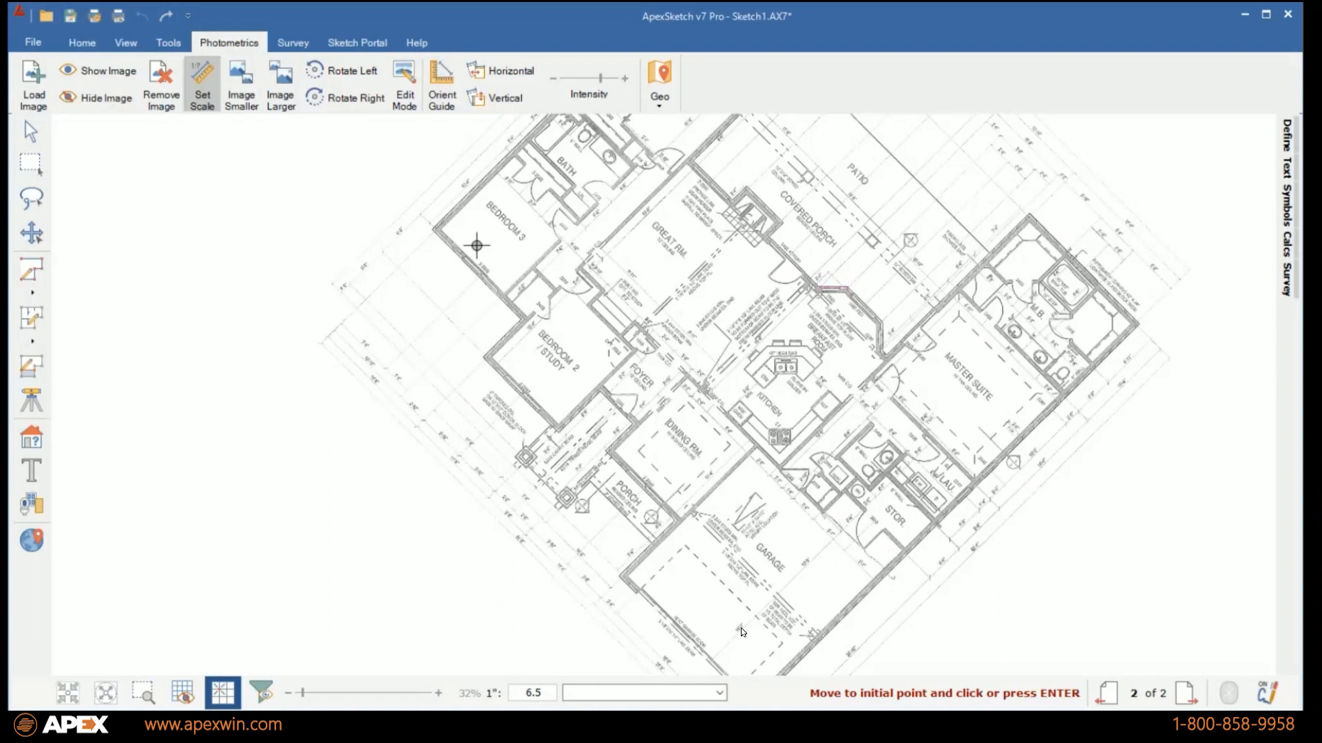
Square the image by drawing a guide along Bedroom 3's front wall and orienting it horizontally.
click(433, 232)
click(523, 320)
click(506, 75)
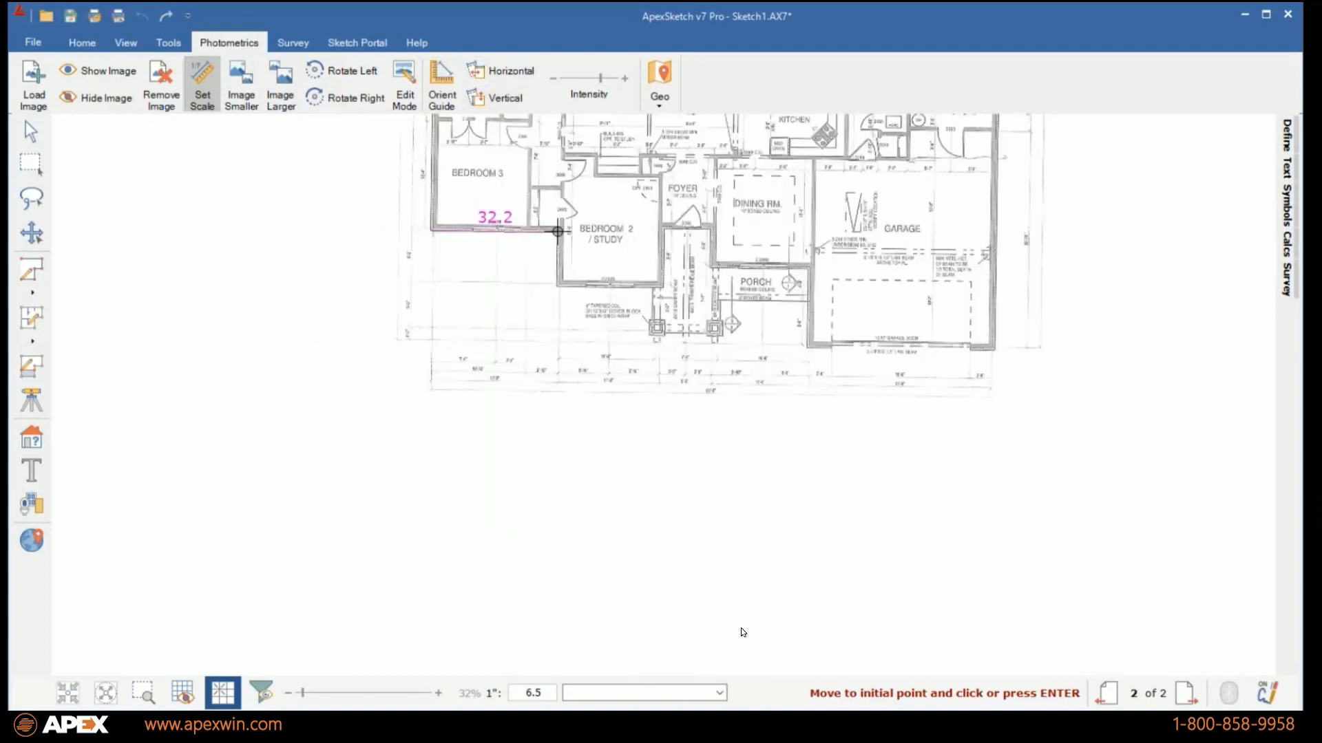